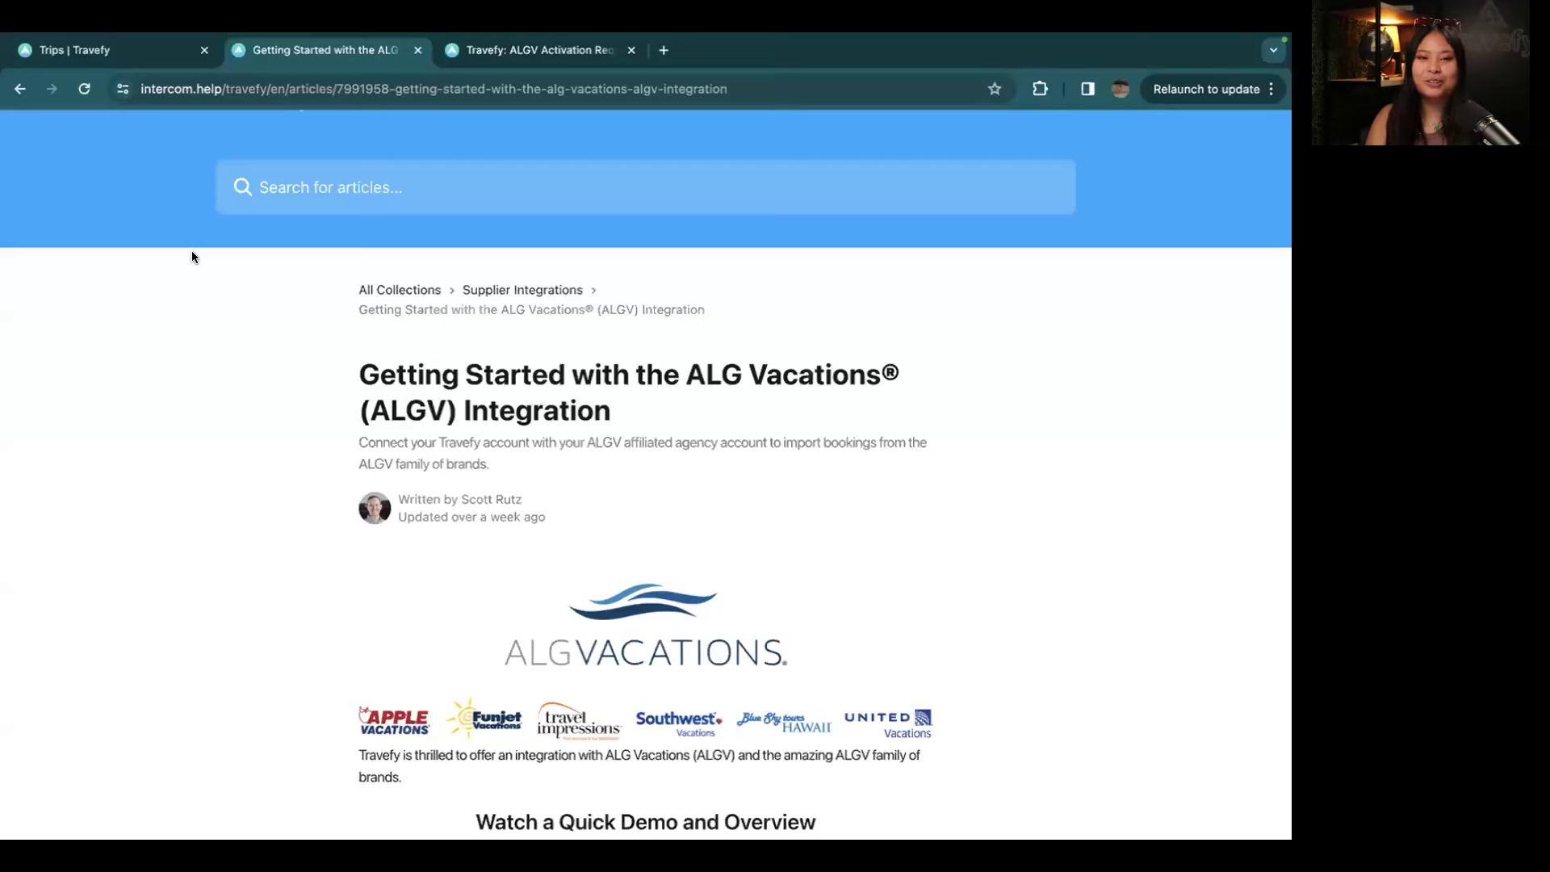
Step: From the Trips list, create a new Itinerary trip that opens on an empty Day 1
click(125, 57)
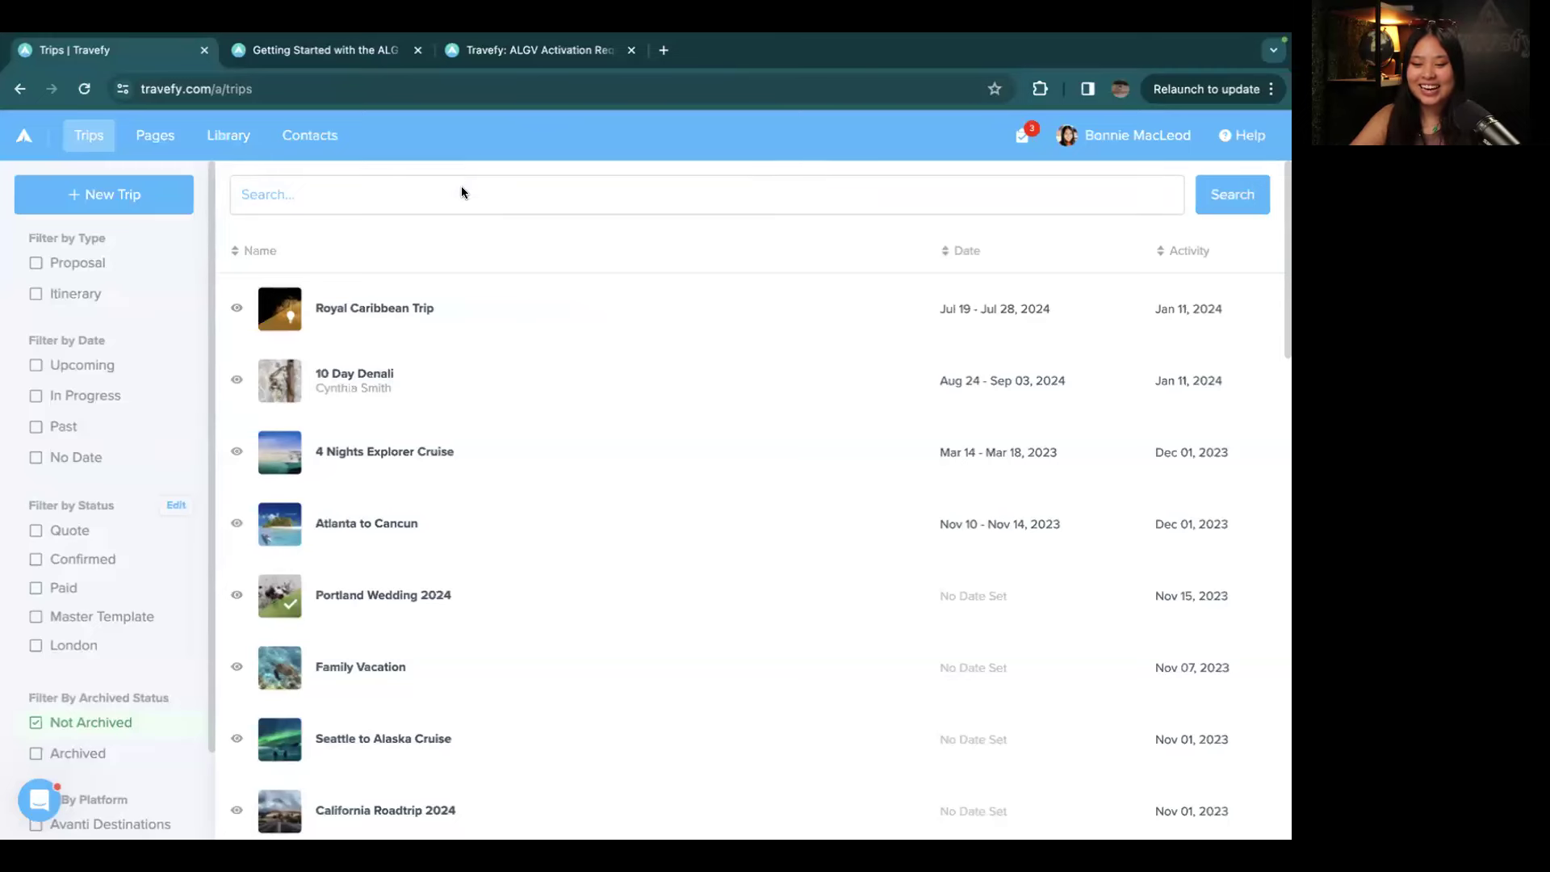
click(191, 194)
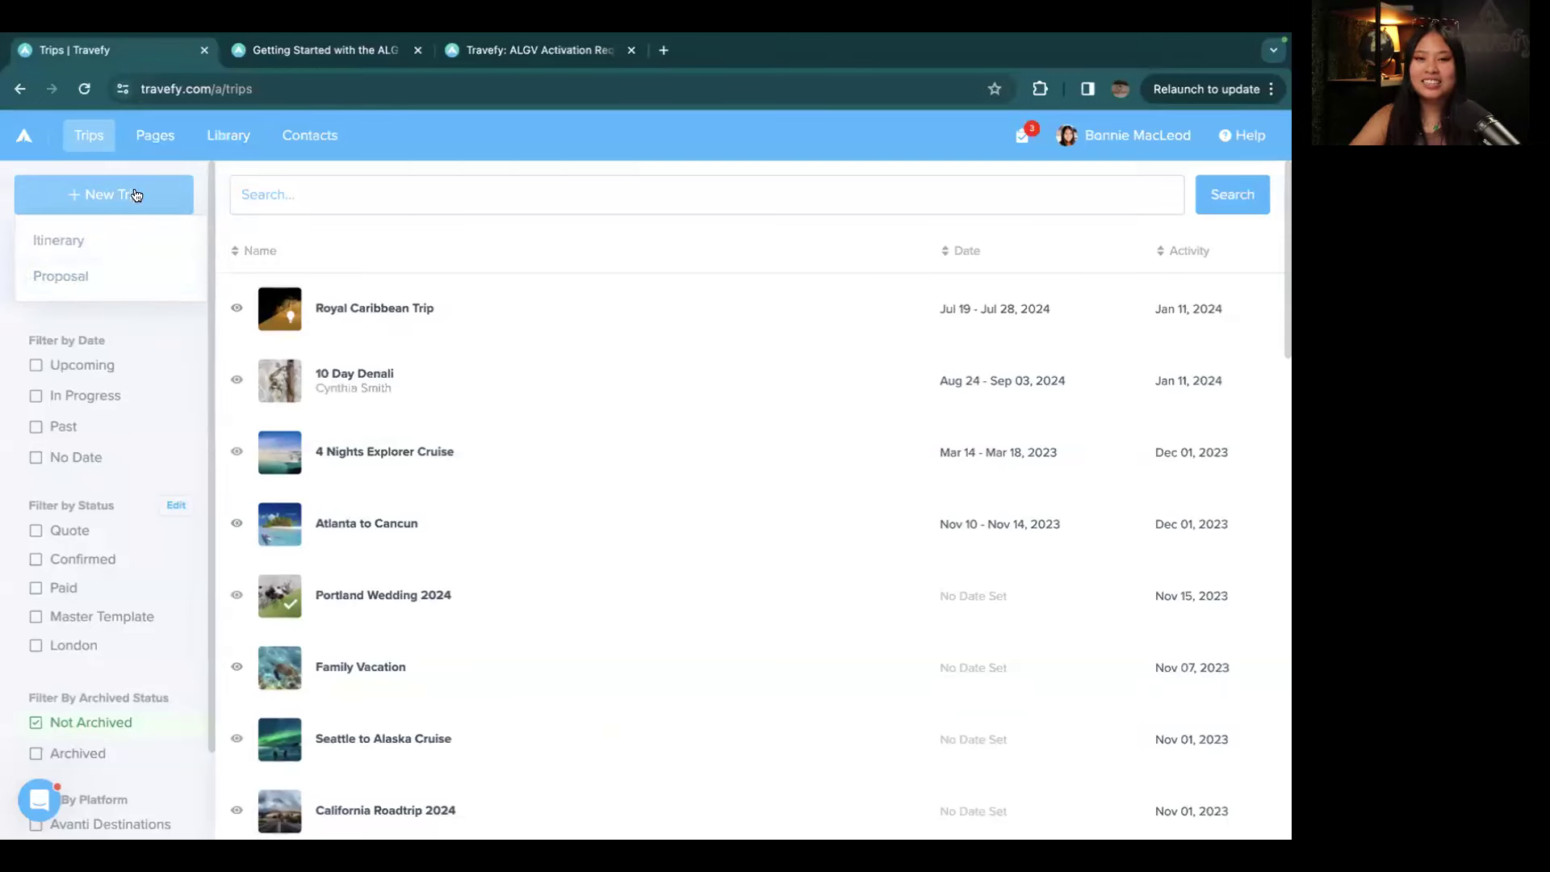
click(134, 276)
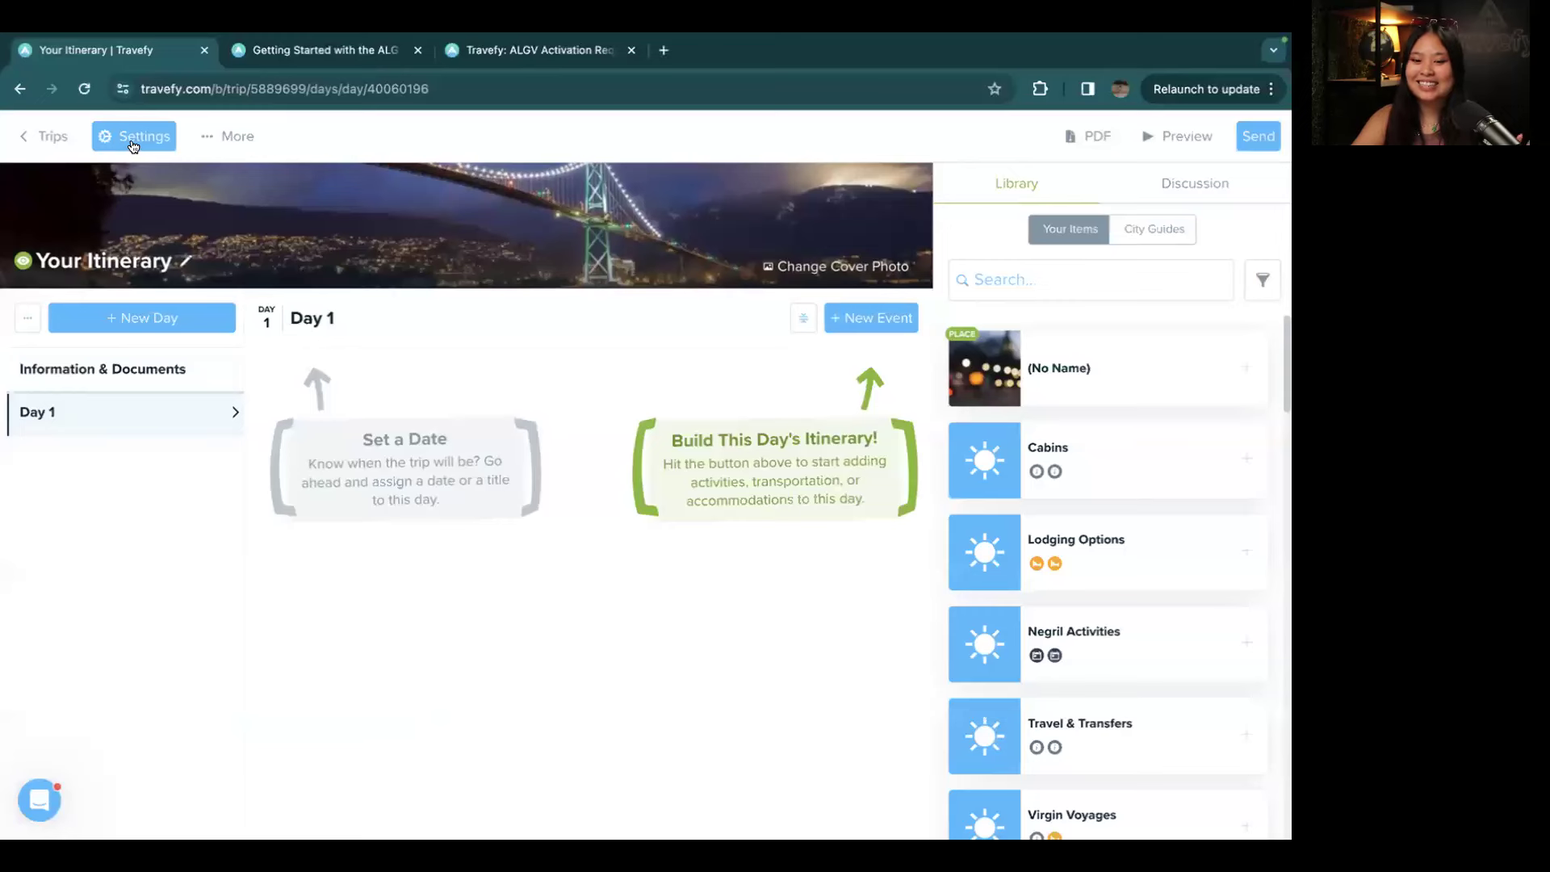
Step: Start a Booking import event and pick Funjet Vacations as the supplier
click(877, 326)
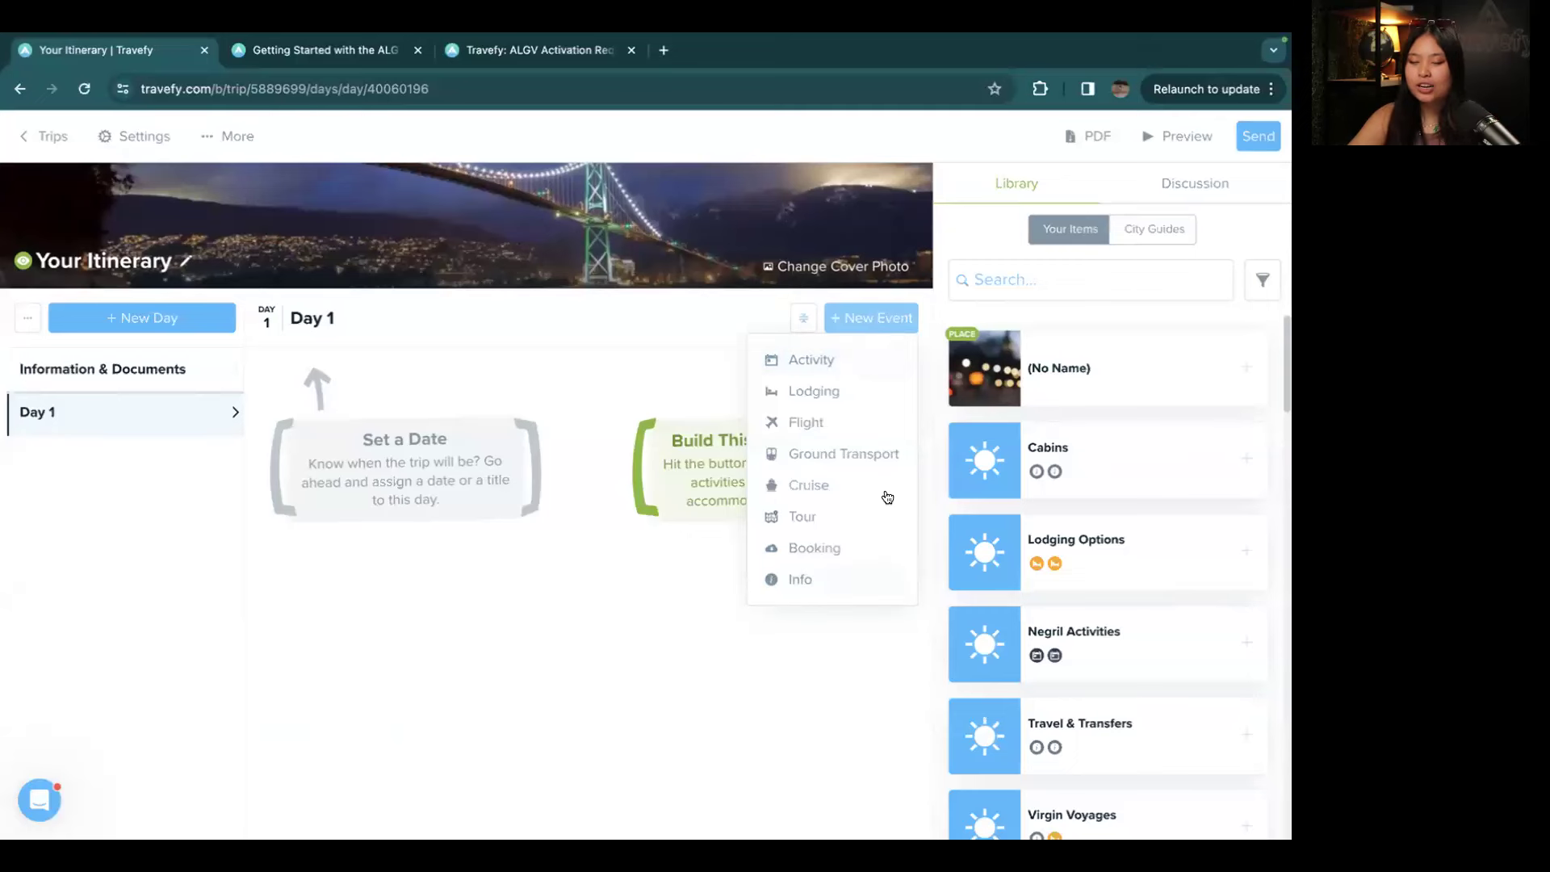
click(808, 552)
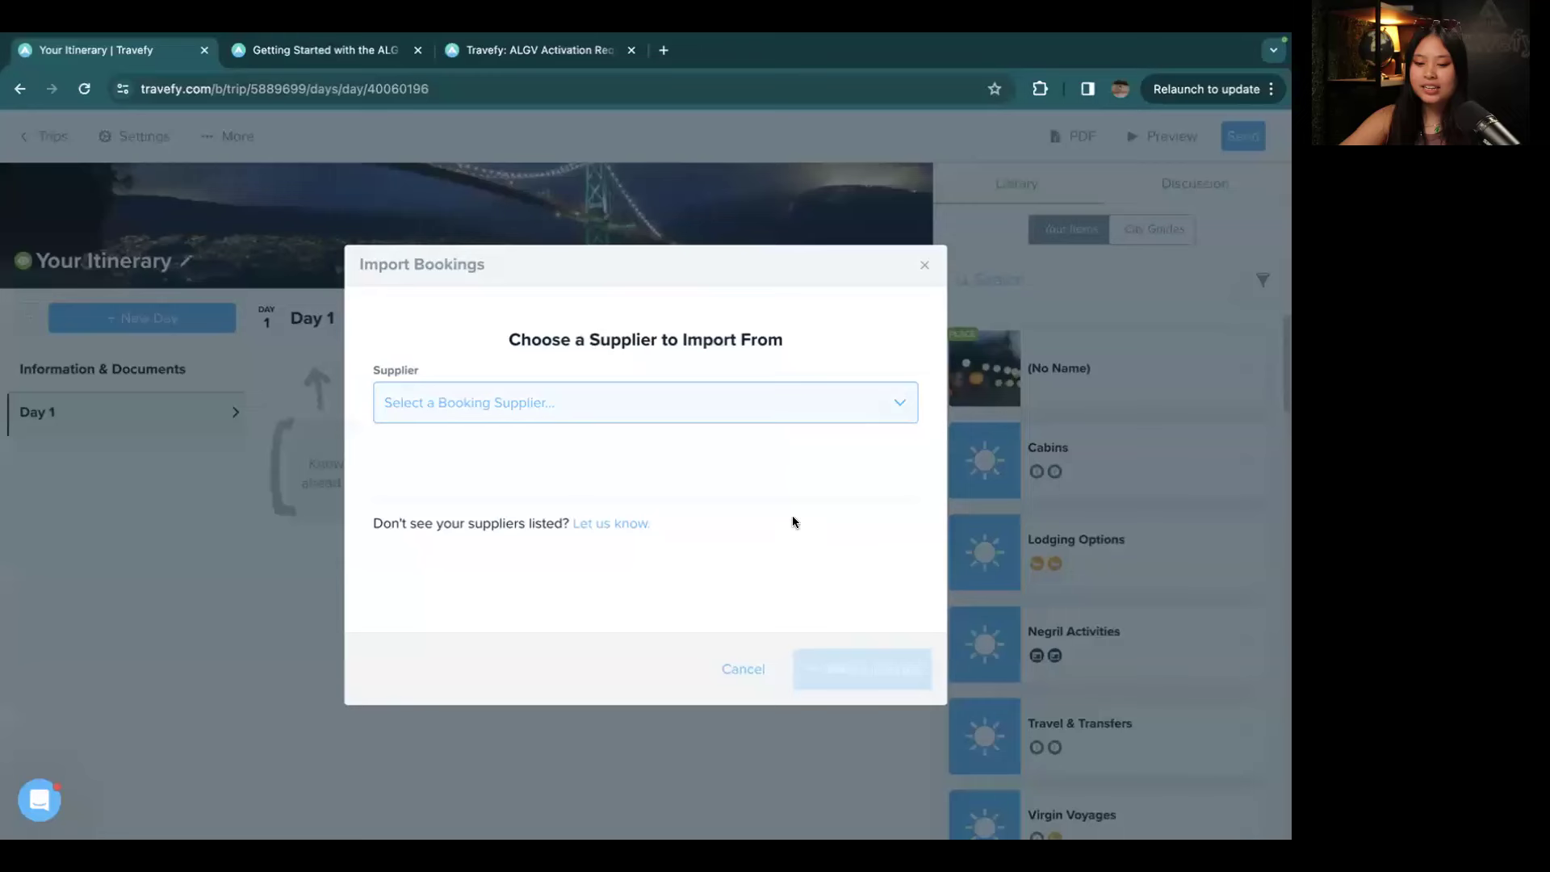
click(886, 411)
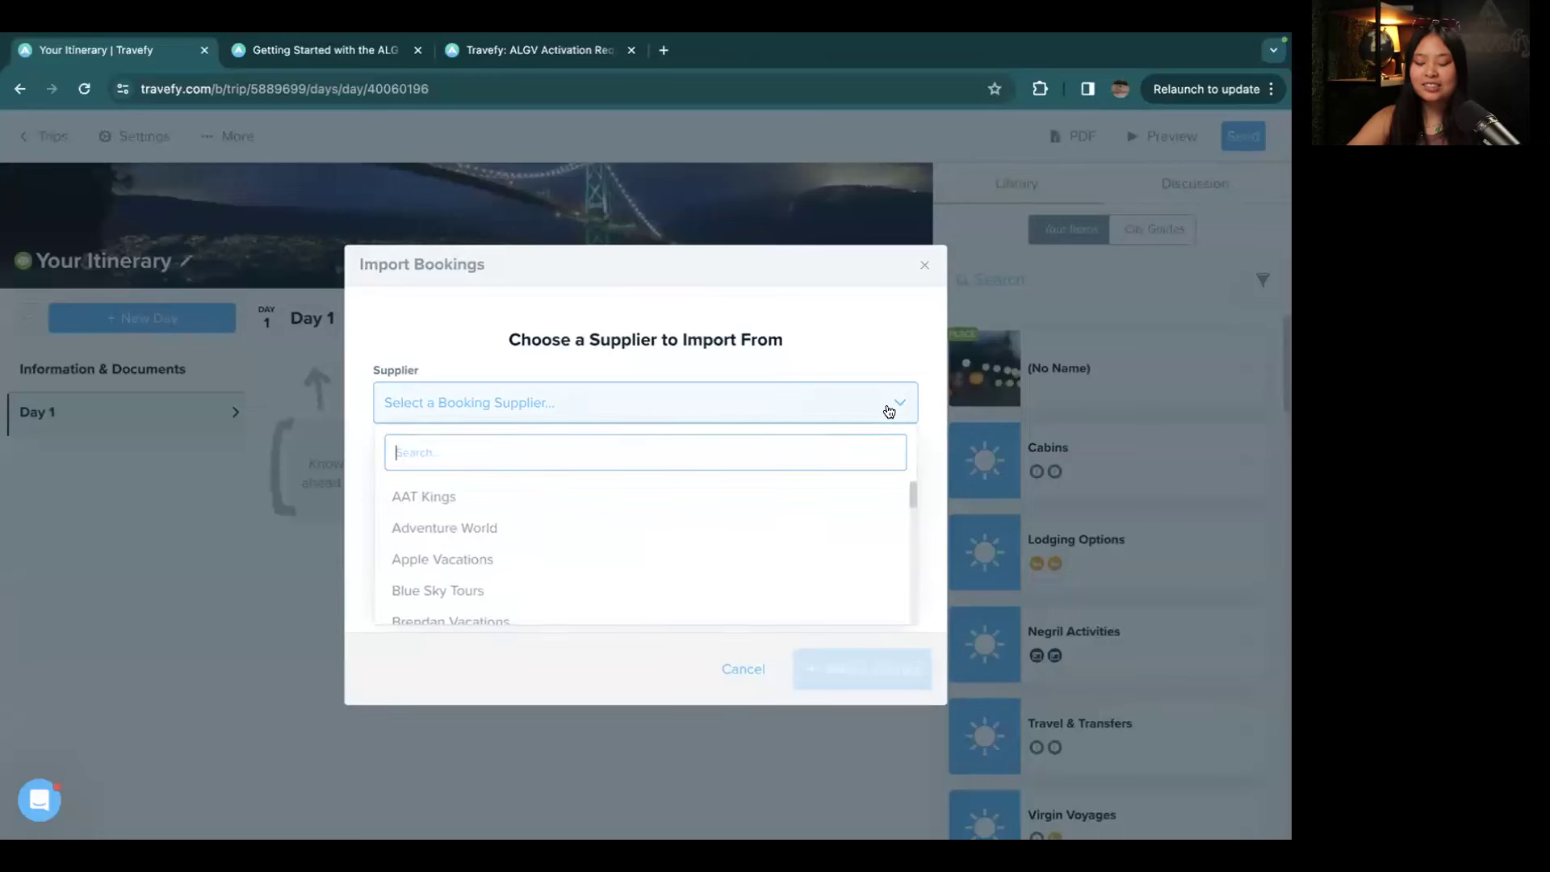
scroll(827, 522, down, 3)
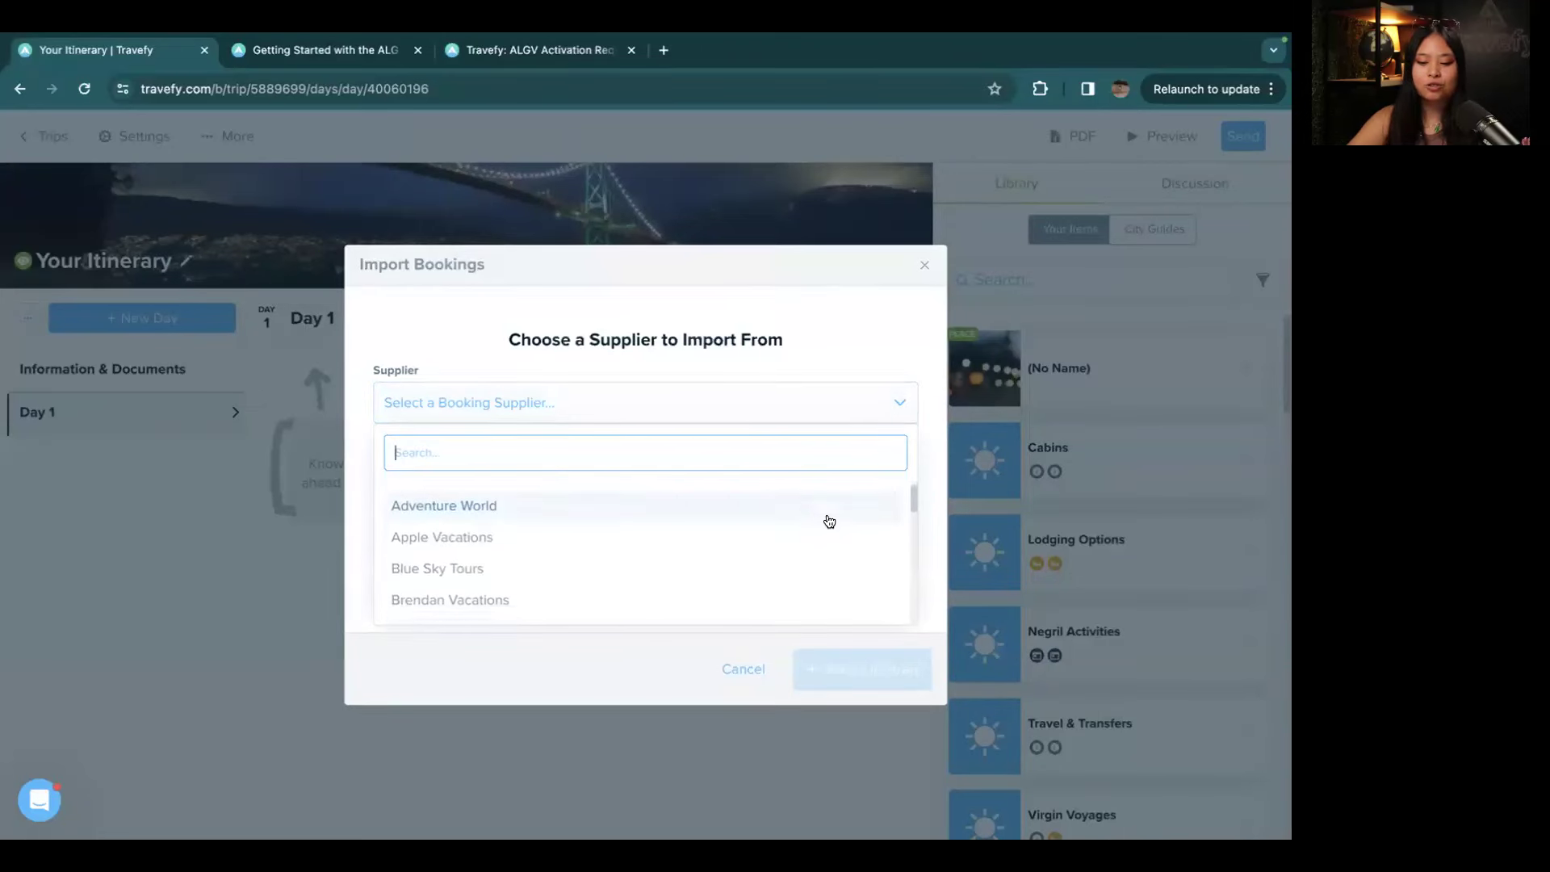
scroll(827, 521, down, 1)
scroll(827, 522, up, 3)
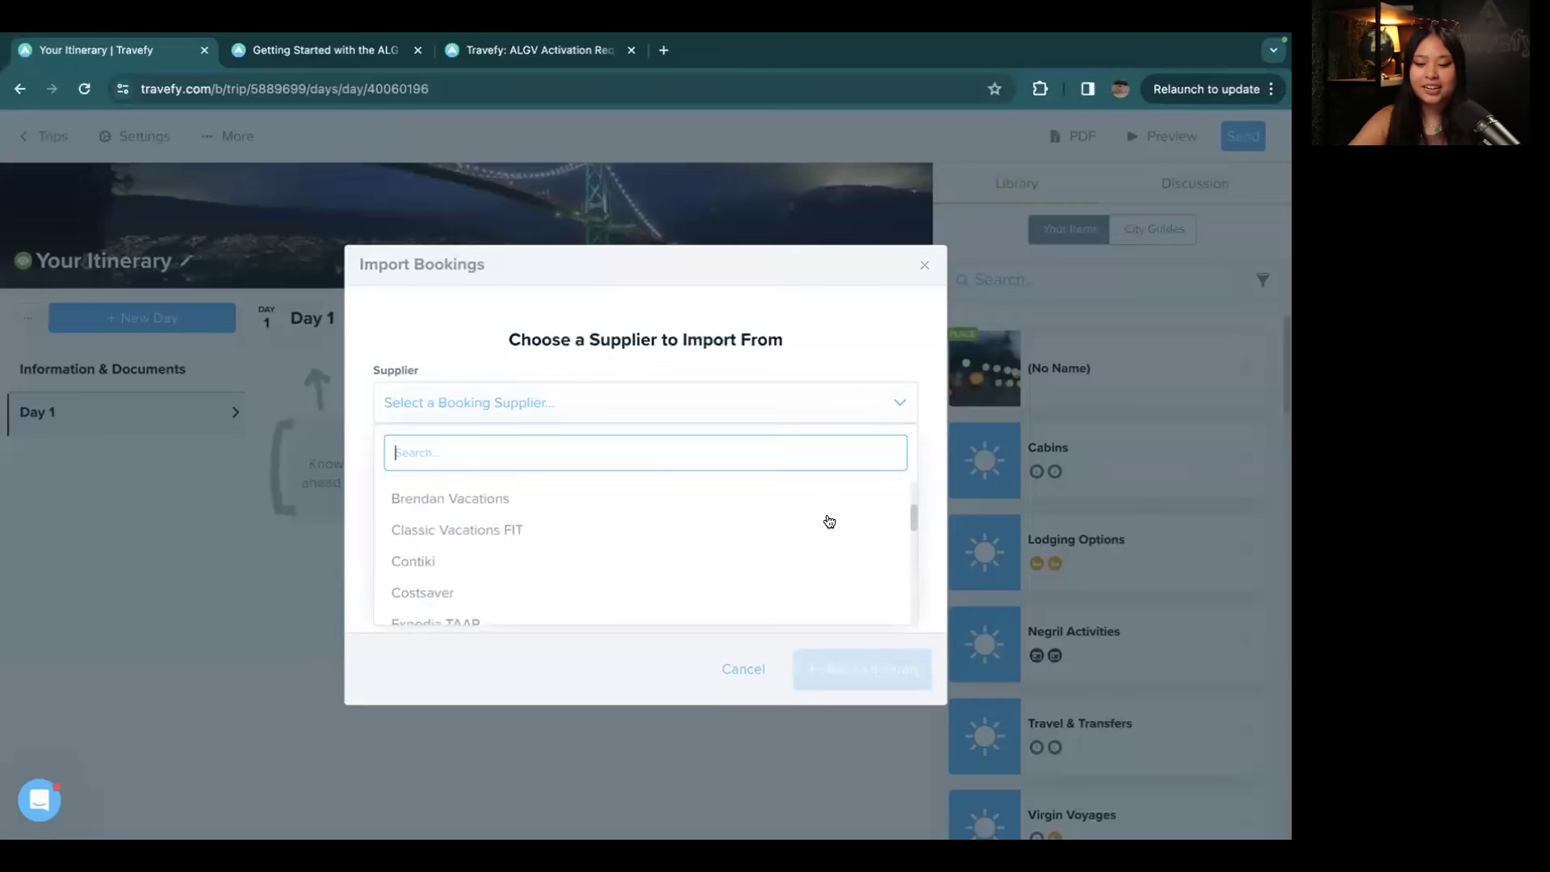
text(Funjet)
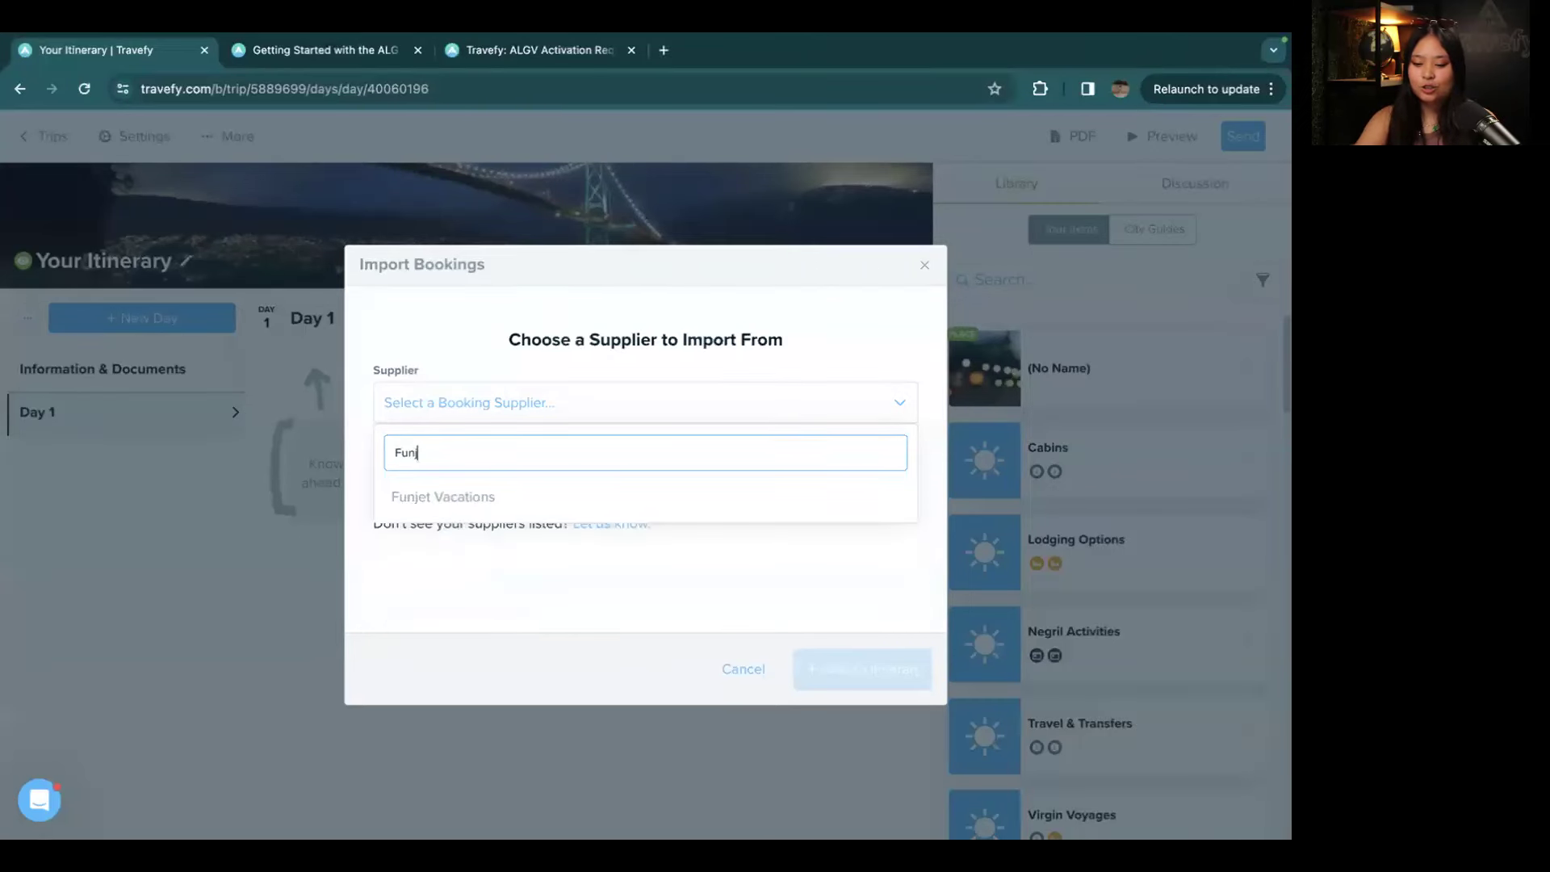
click(546, 499)
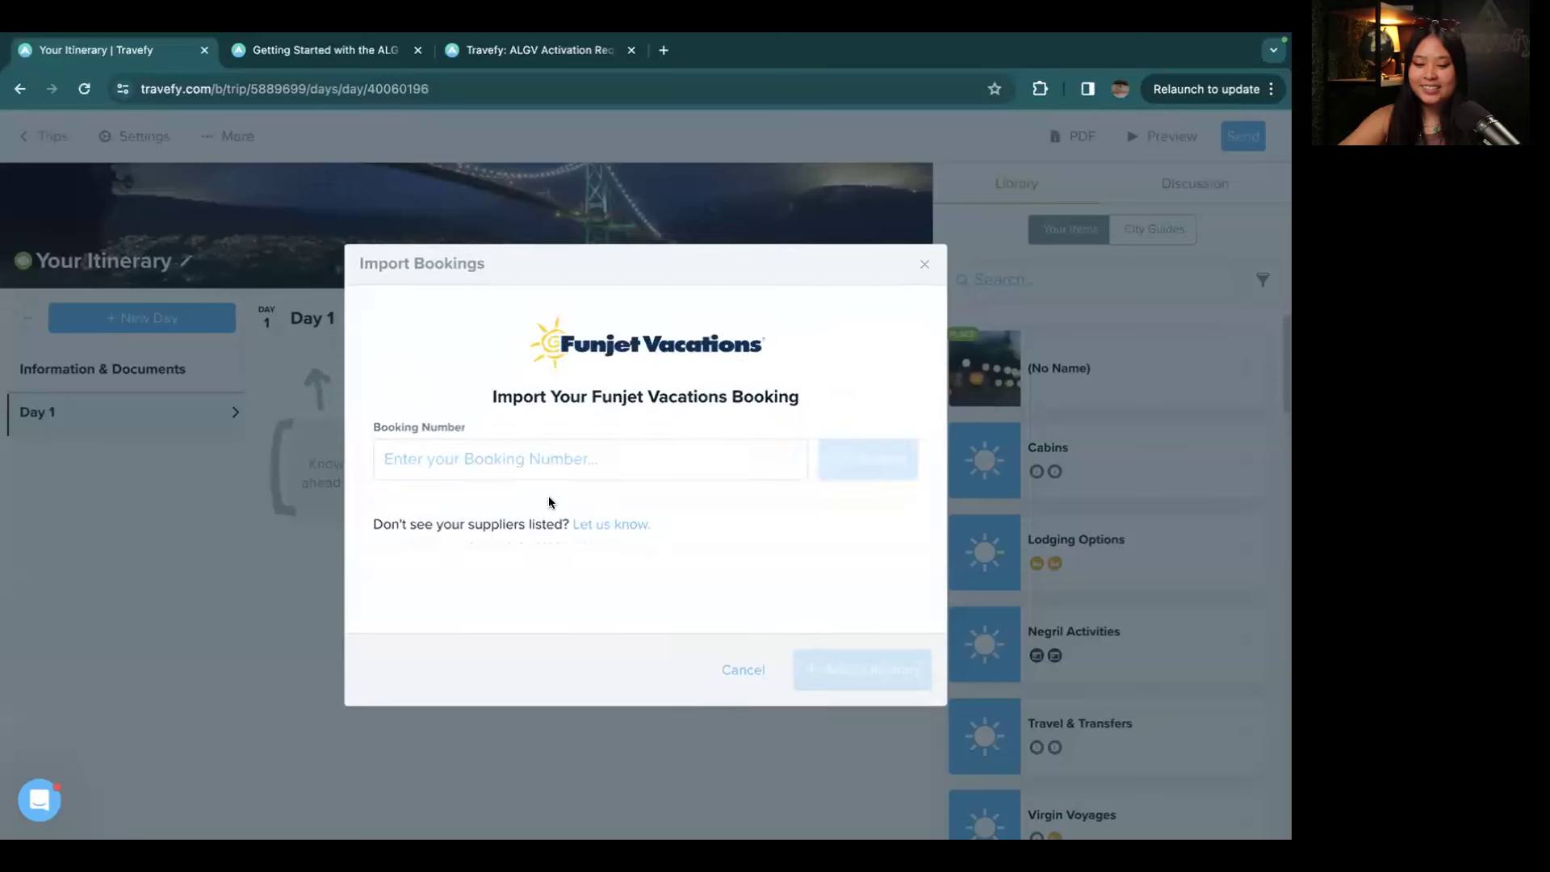
Step: Paste the booking number, fetch the Funjet booking and add its Oct 5–10, 2024 events to the itinerary
click(510, 462)
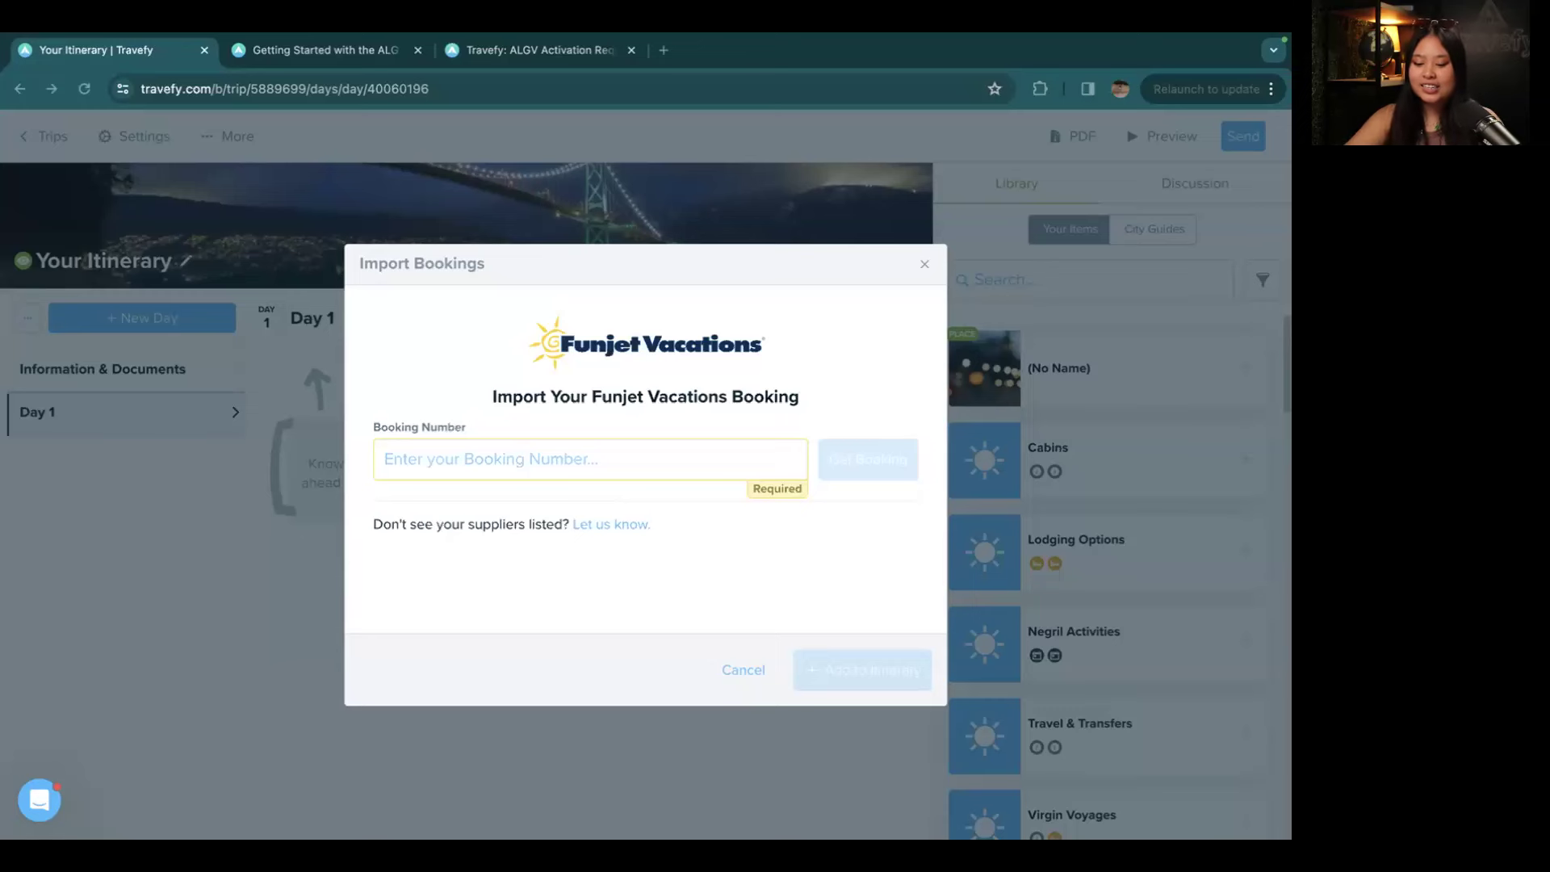
click(642, 462)
text(M8T113FJ)
click(854, 448)
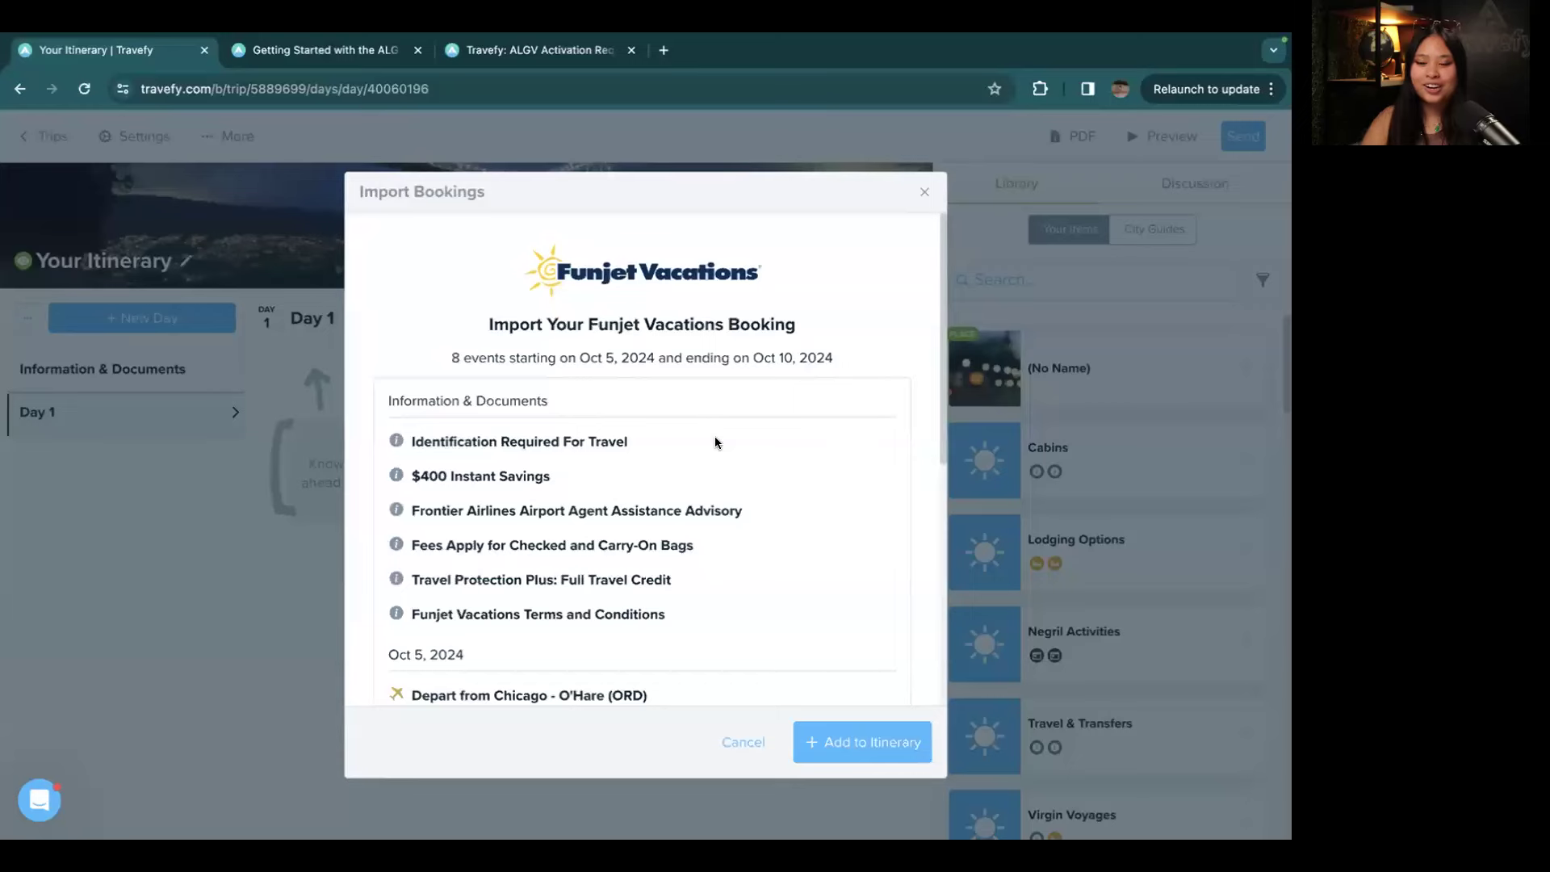
scroll(714, 443, down, 3)
scroll(714, 442, down, 3)
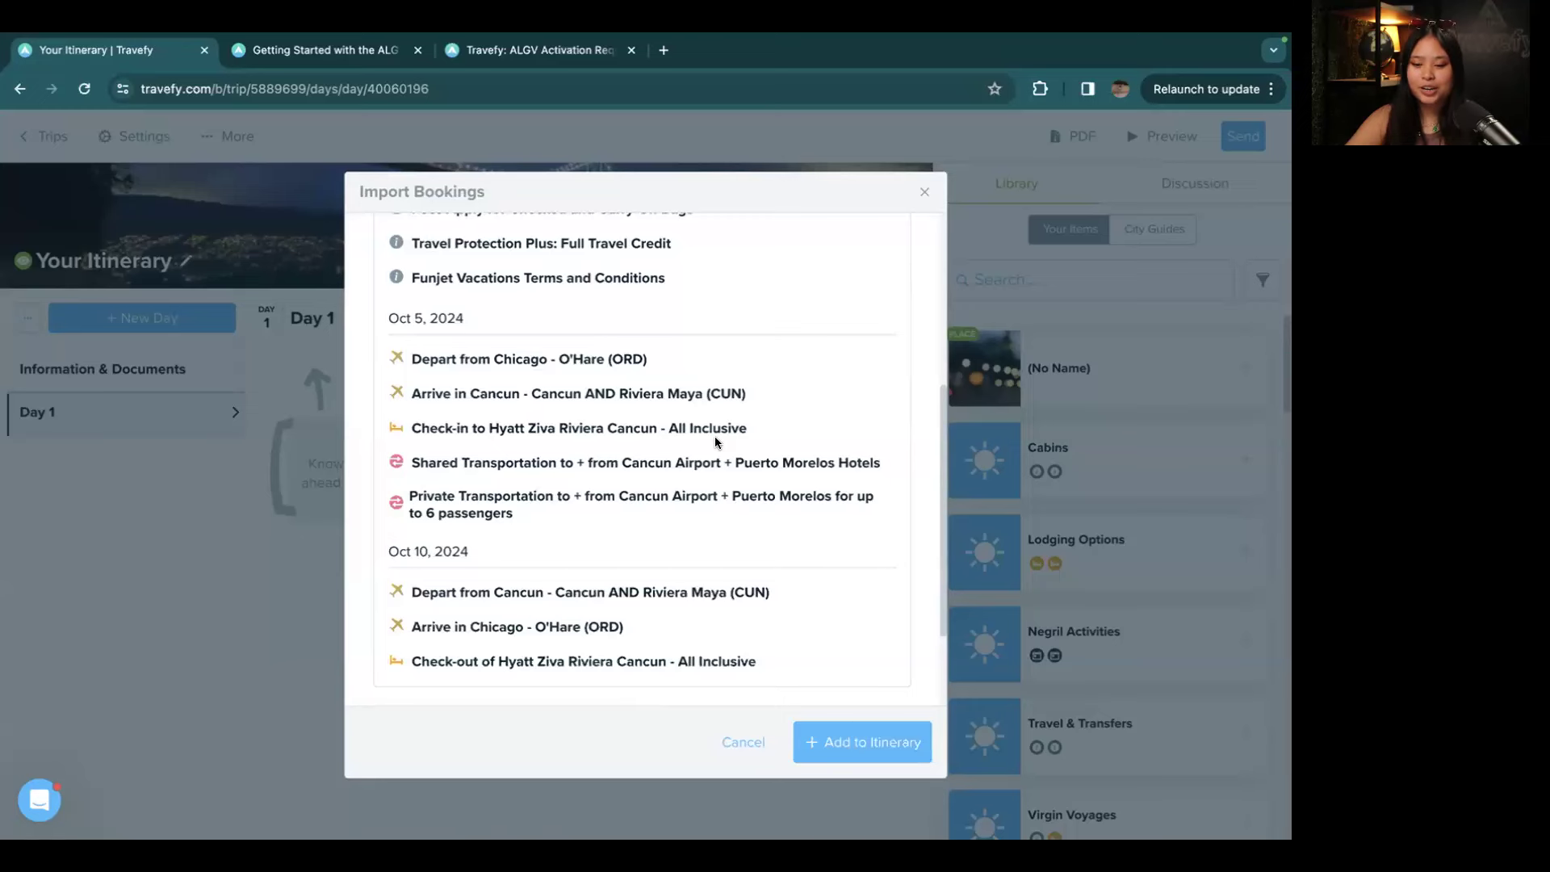
click(839, 736)
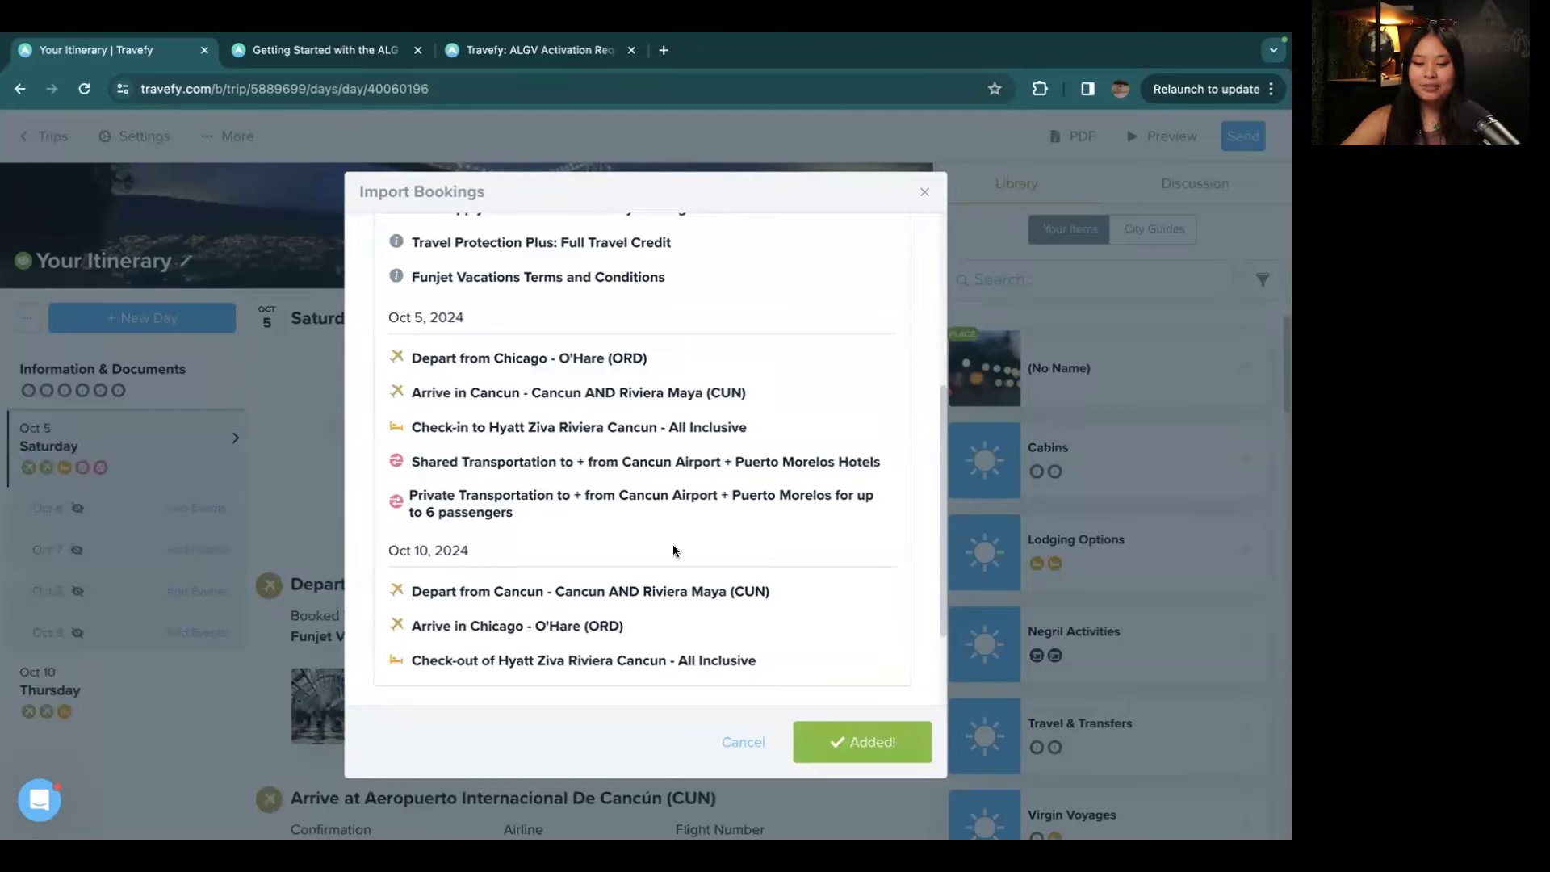
Step: Scroll through the imported Oct 5 flight, hotel and transfer events
scroll(554, 578, down, 5)
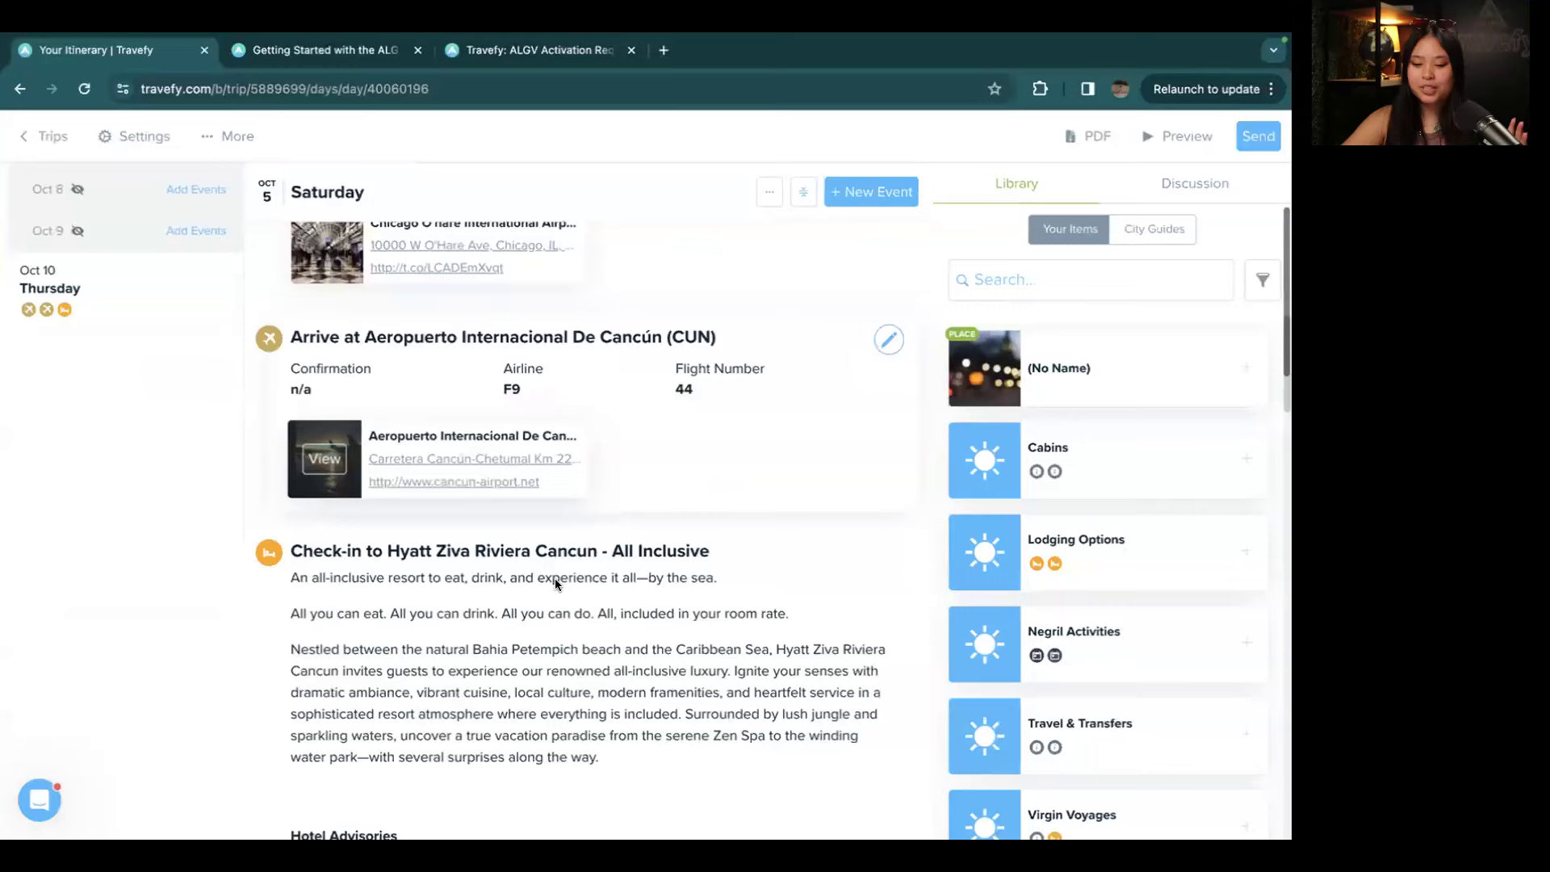
scroll(555, 578, down, 6)
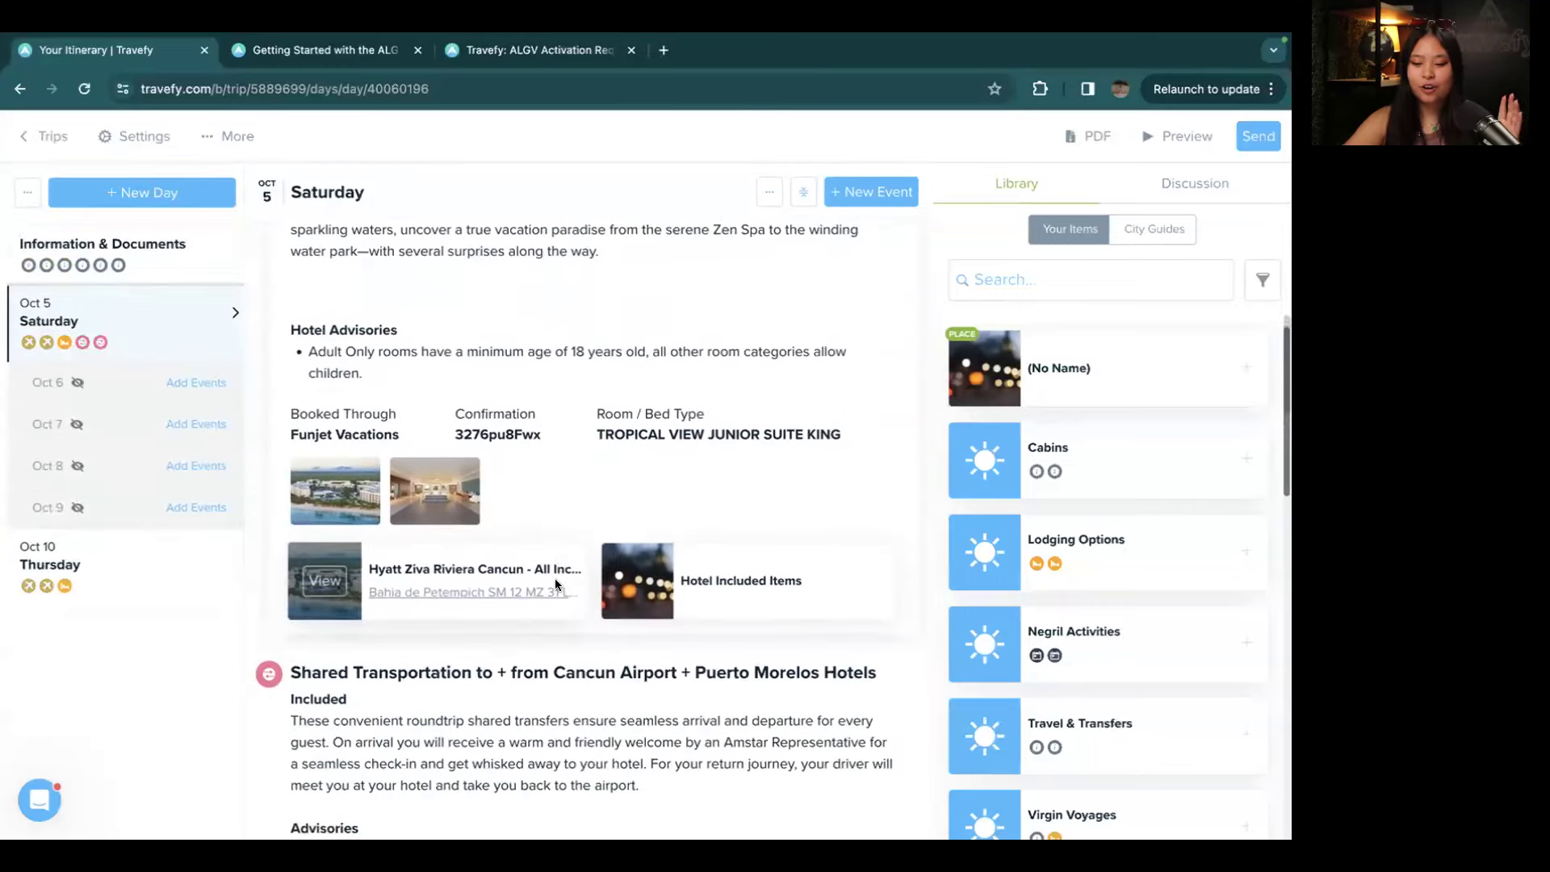
scroll(554, 578, up, 2)
scroll(535, 525, down, 2)
scroll(536, 530, down, 4)
scroll(535, 530, up, 3)
scroll(535, 529, down, 5)
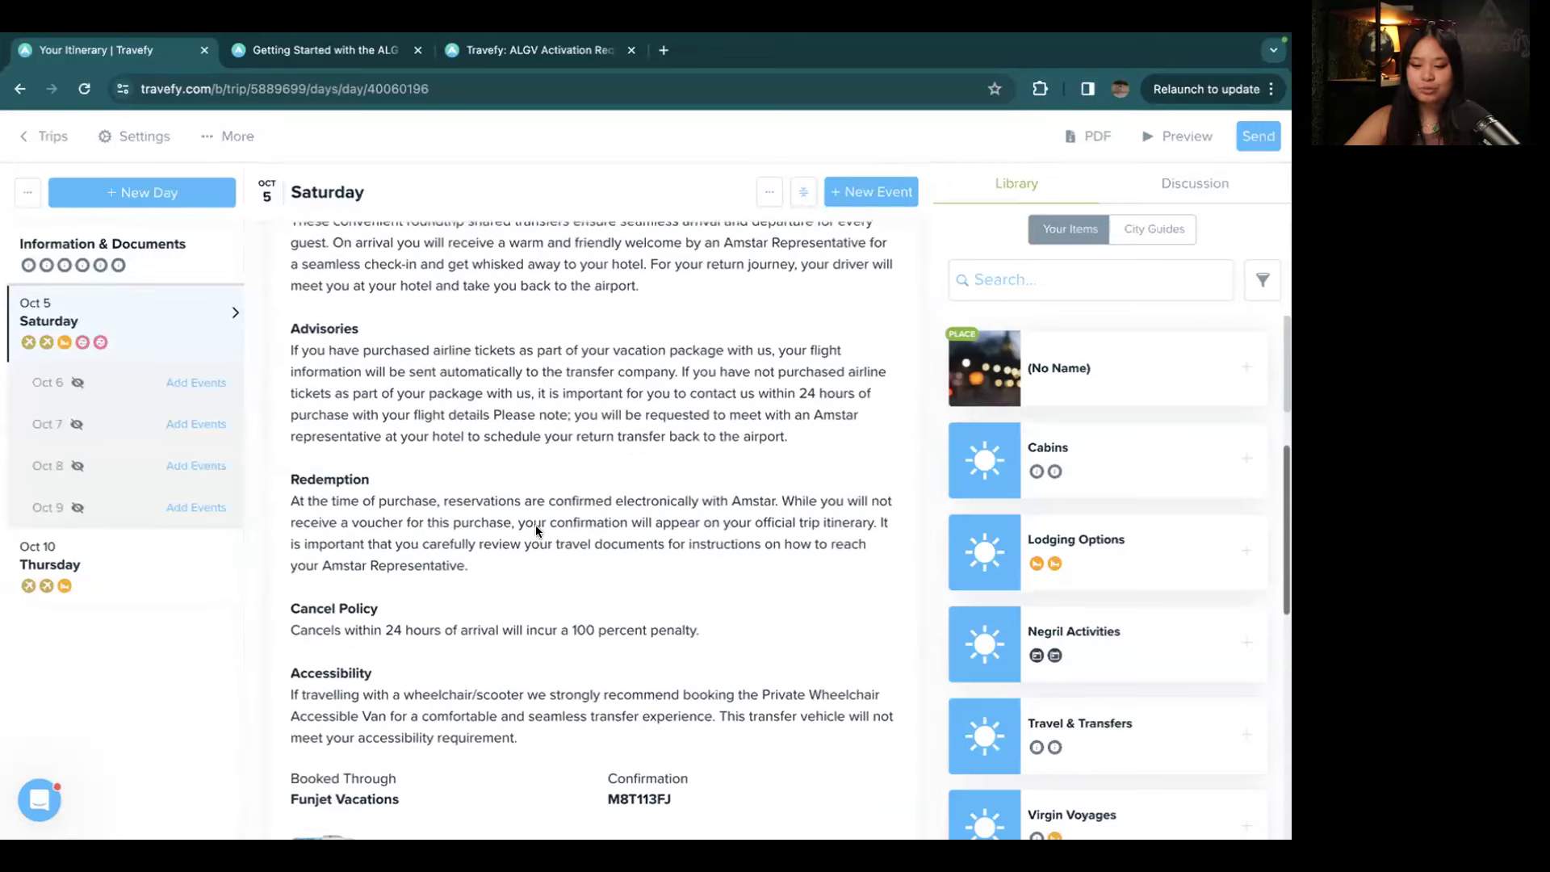
scroll(525, 542, down, 7)
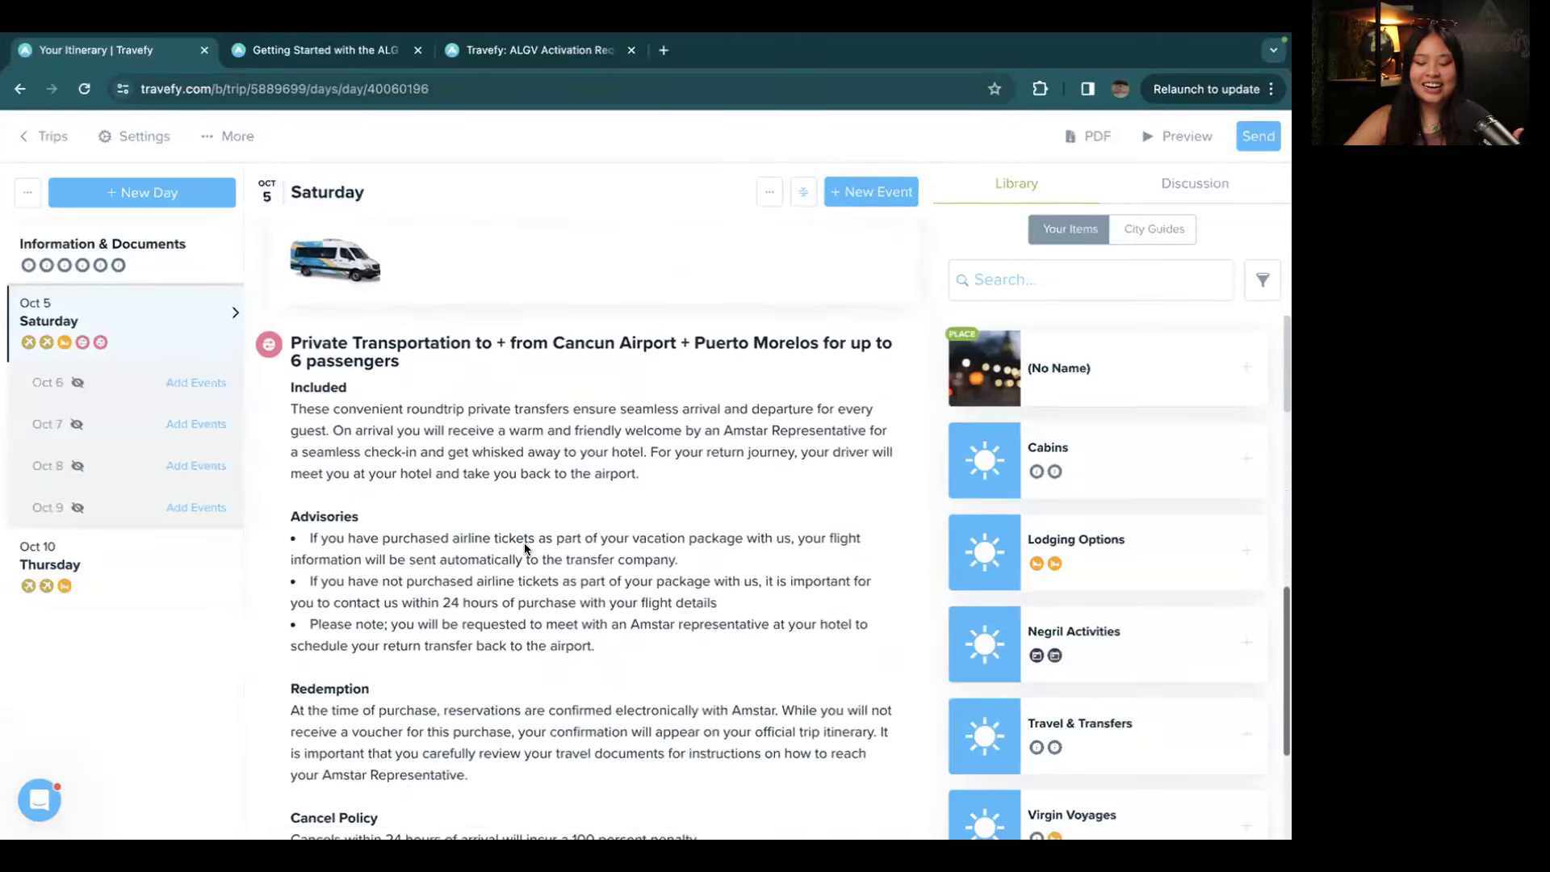
scroll(525, 543, down, 2)
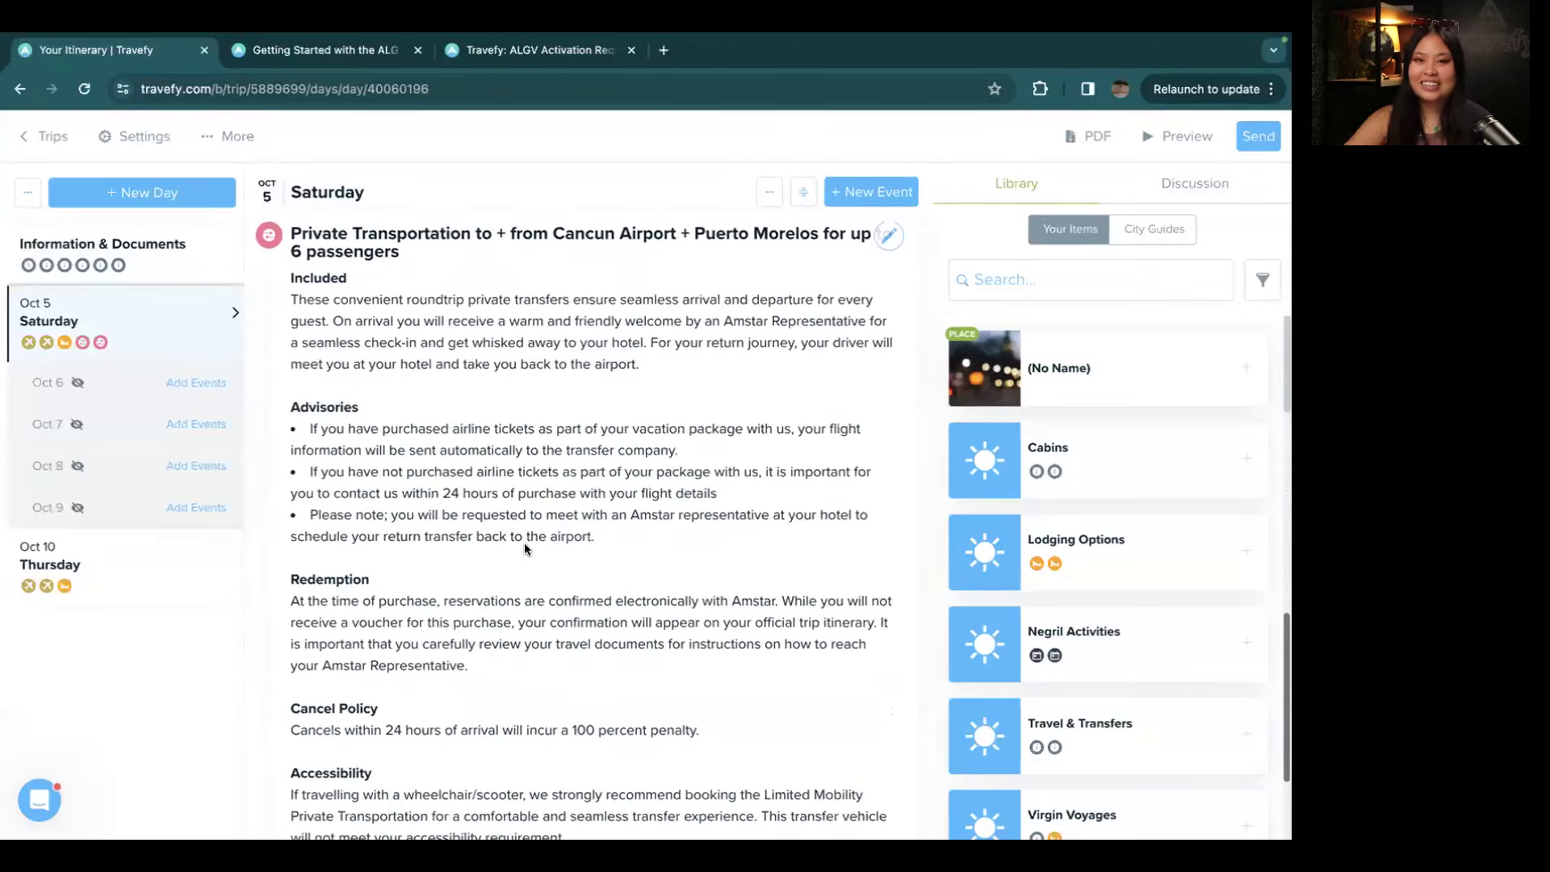
Step: Open Information & Documents and review notes like 'Identification Required For Travel' and '$400 Instant Savings'
click(188, 261)
scroll(414, 437, down, 1)
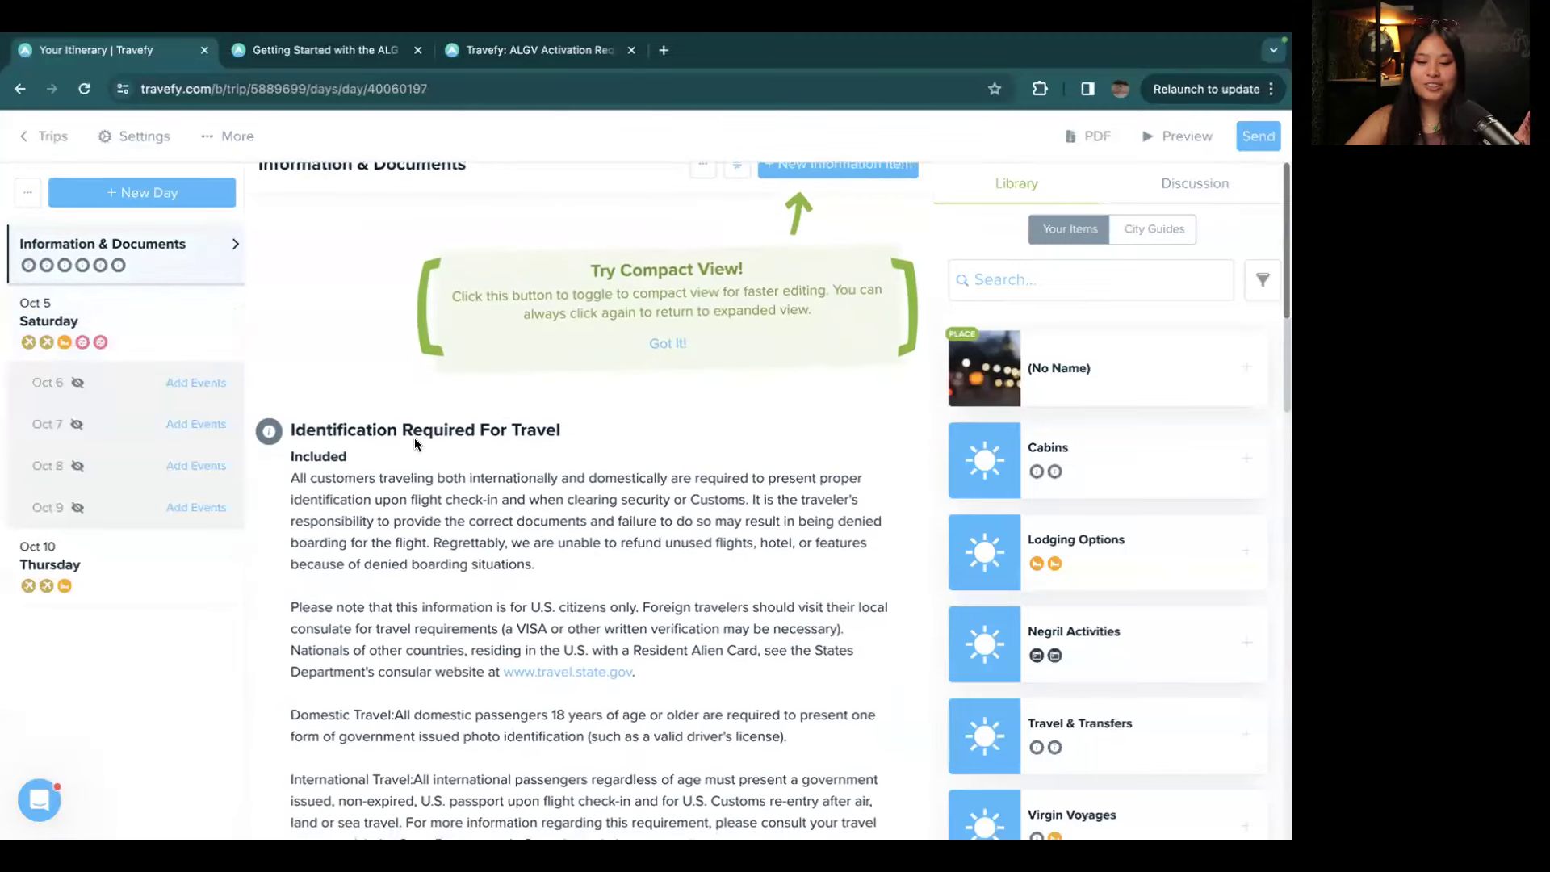
scroll(414, 442, down, 5)
scroll(414, 442, down, 5)
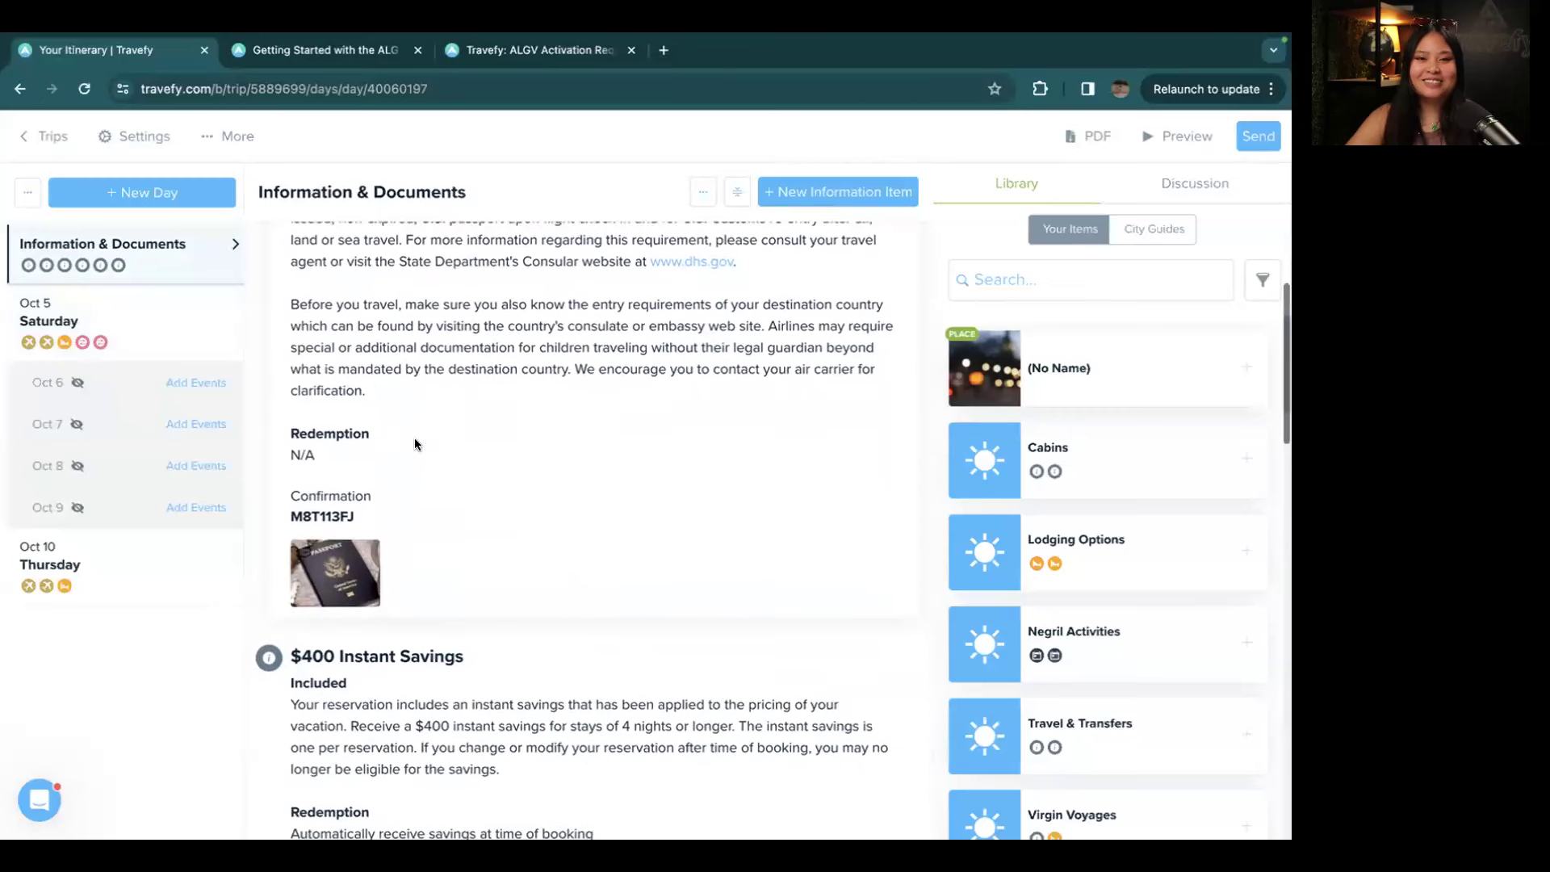
scroll(414, 444, down, 2)
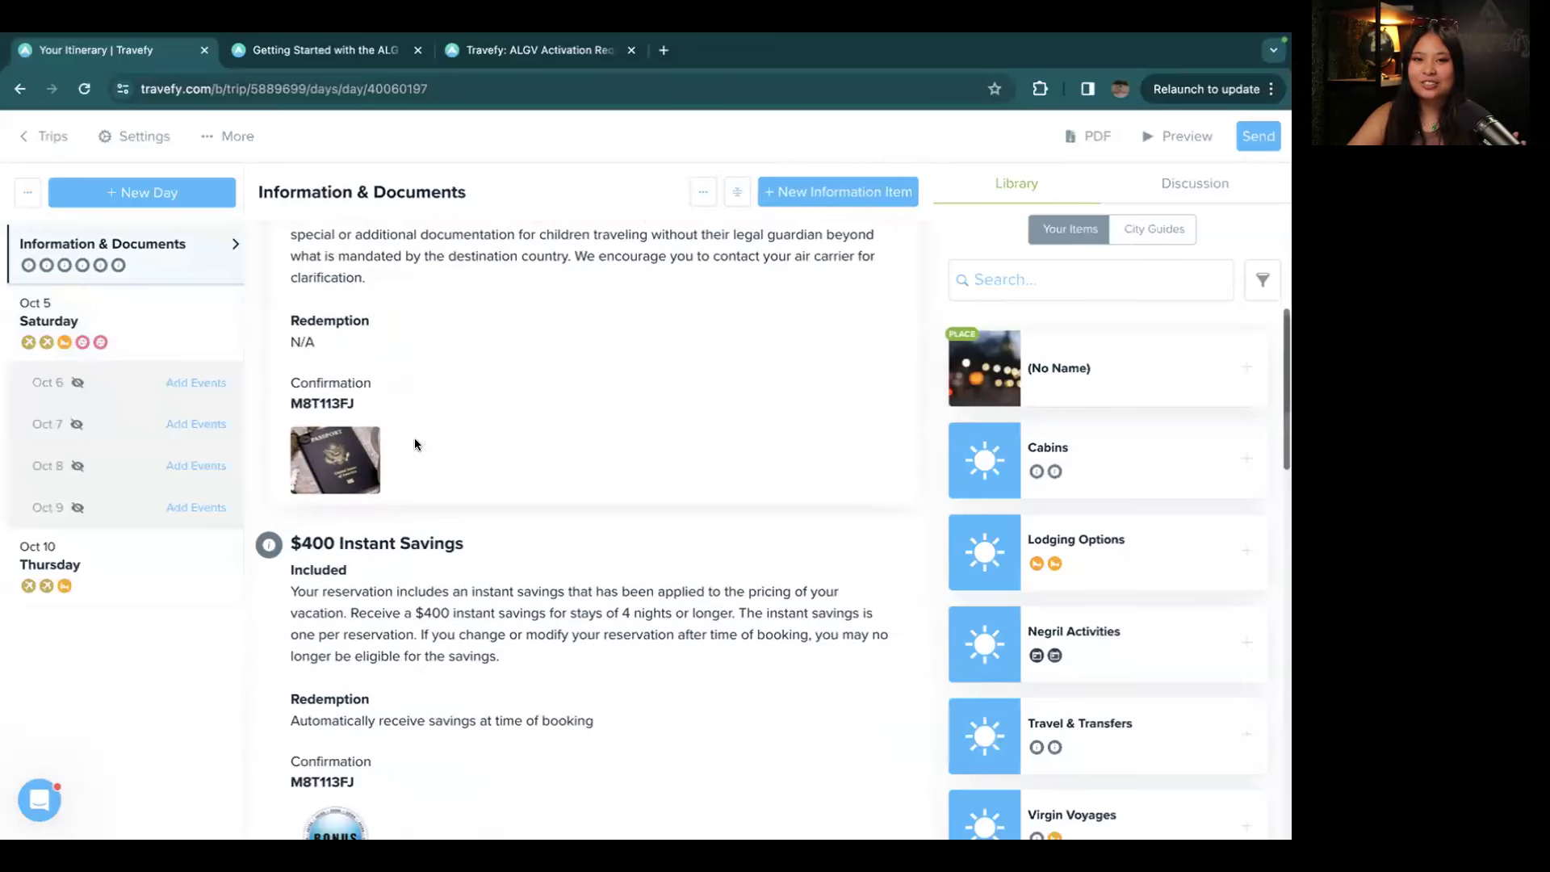
scroll(391, 347, up, 2)
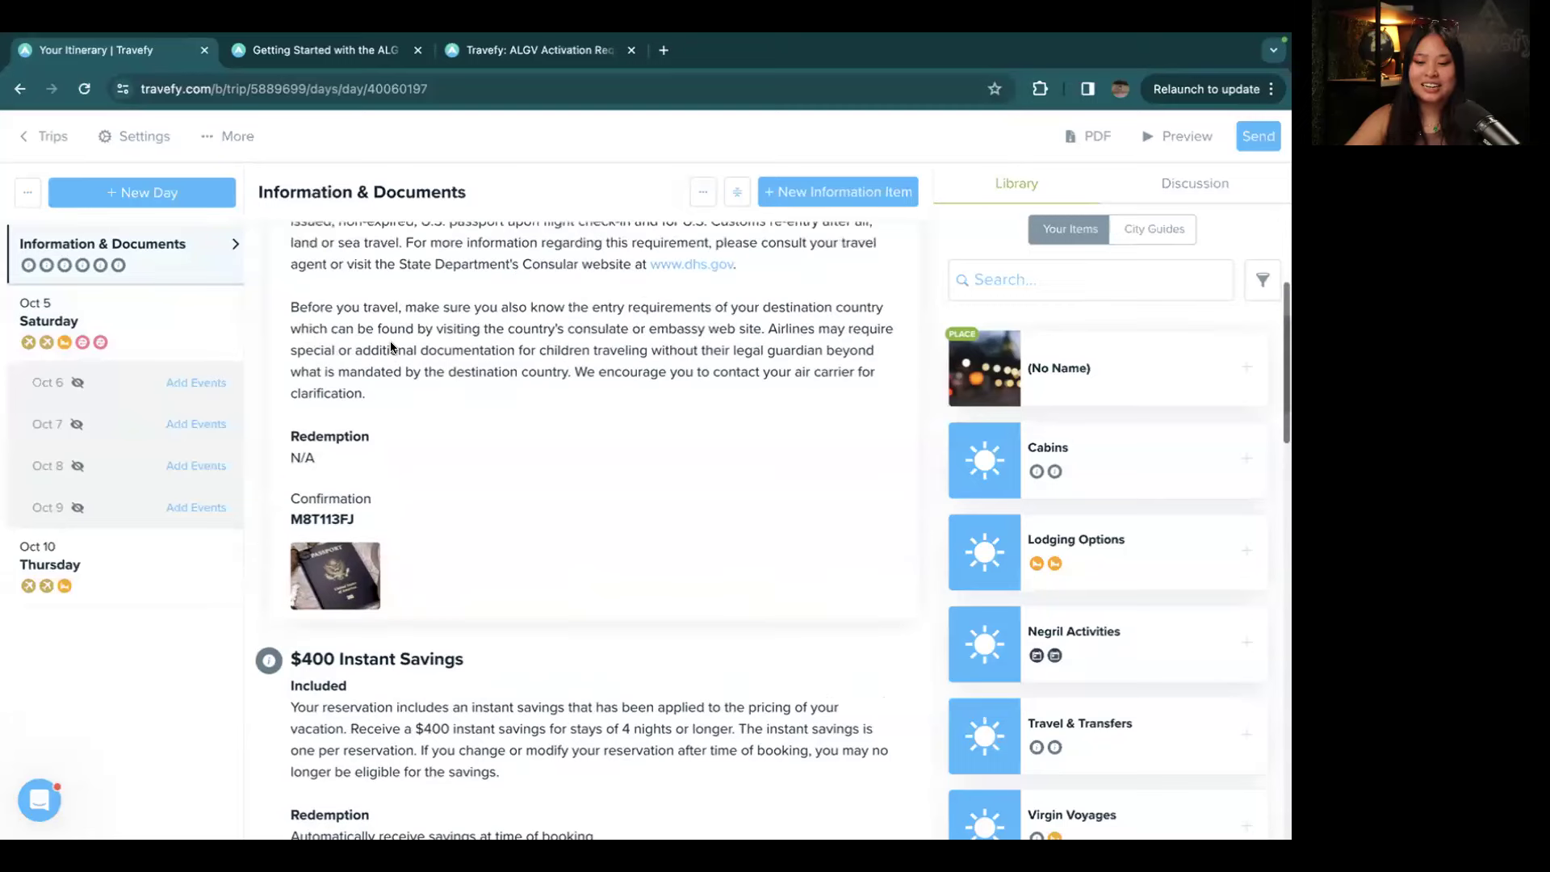
scroll(390, 346, up, 4)
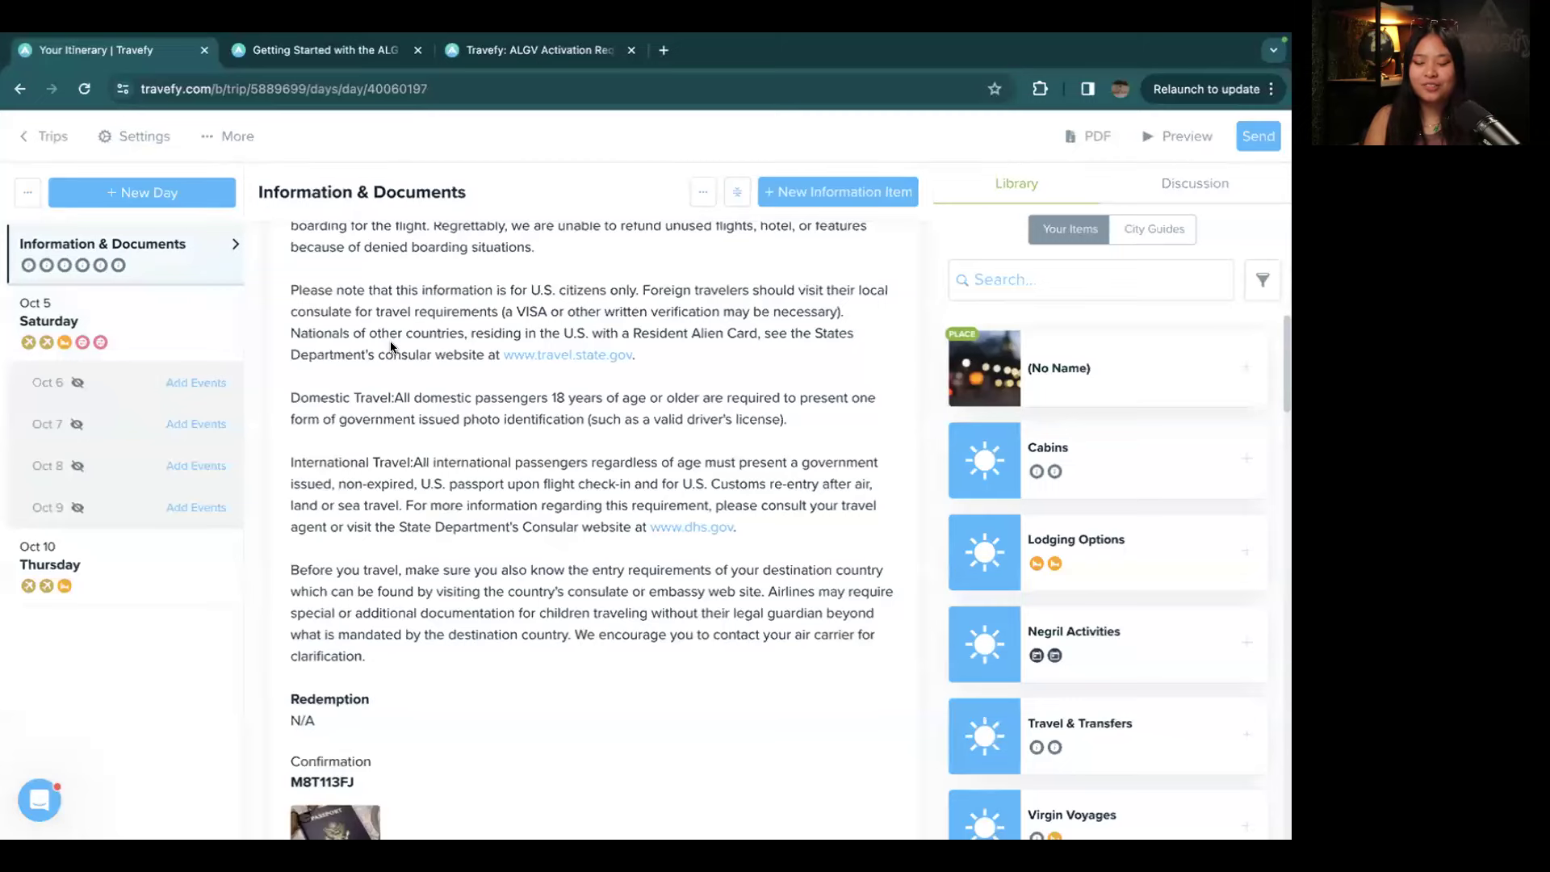
scroll(391, 347, up, 7)
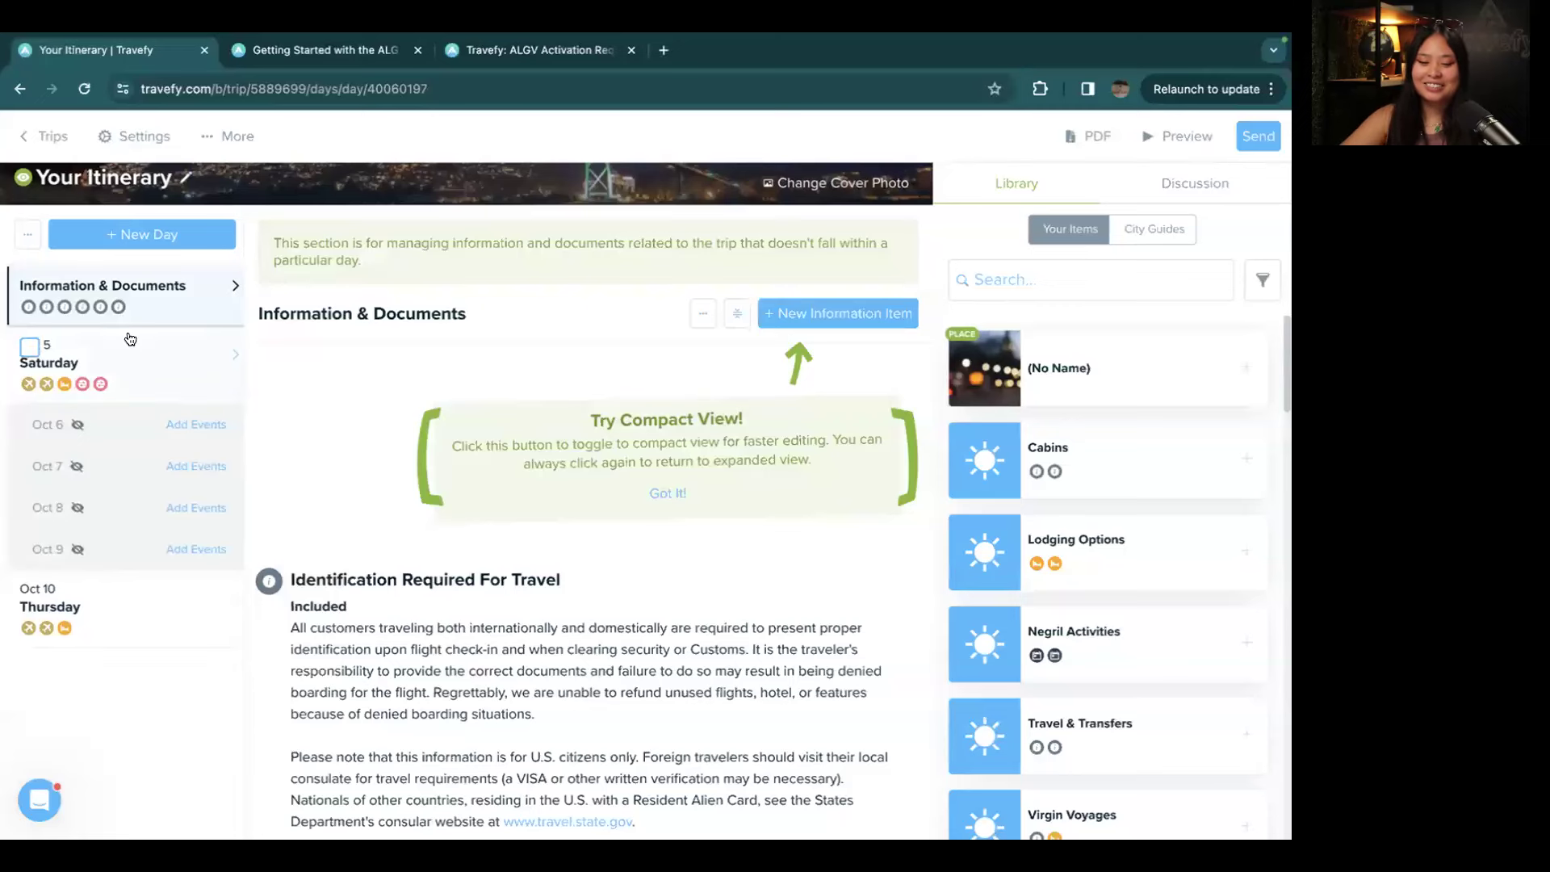
Step: Return to the Trips list and bring up the + New Trip Itinerary and Proposal choices
click(42, 799)
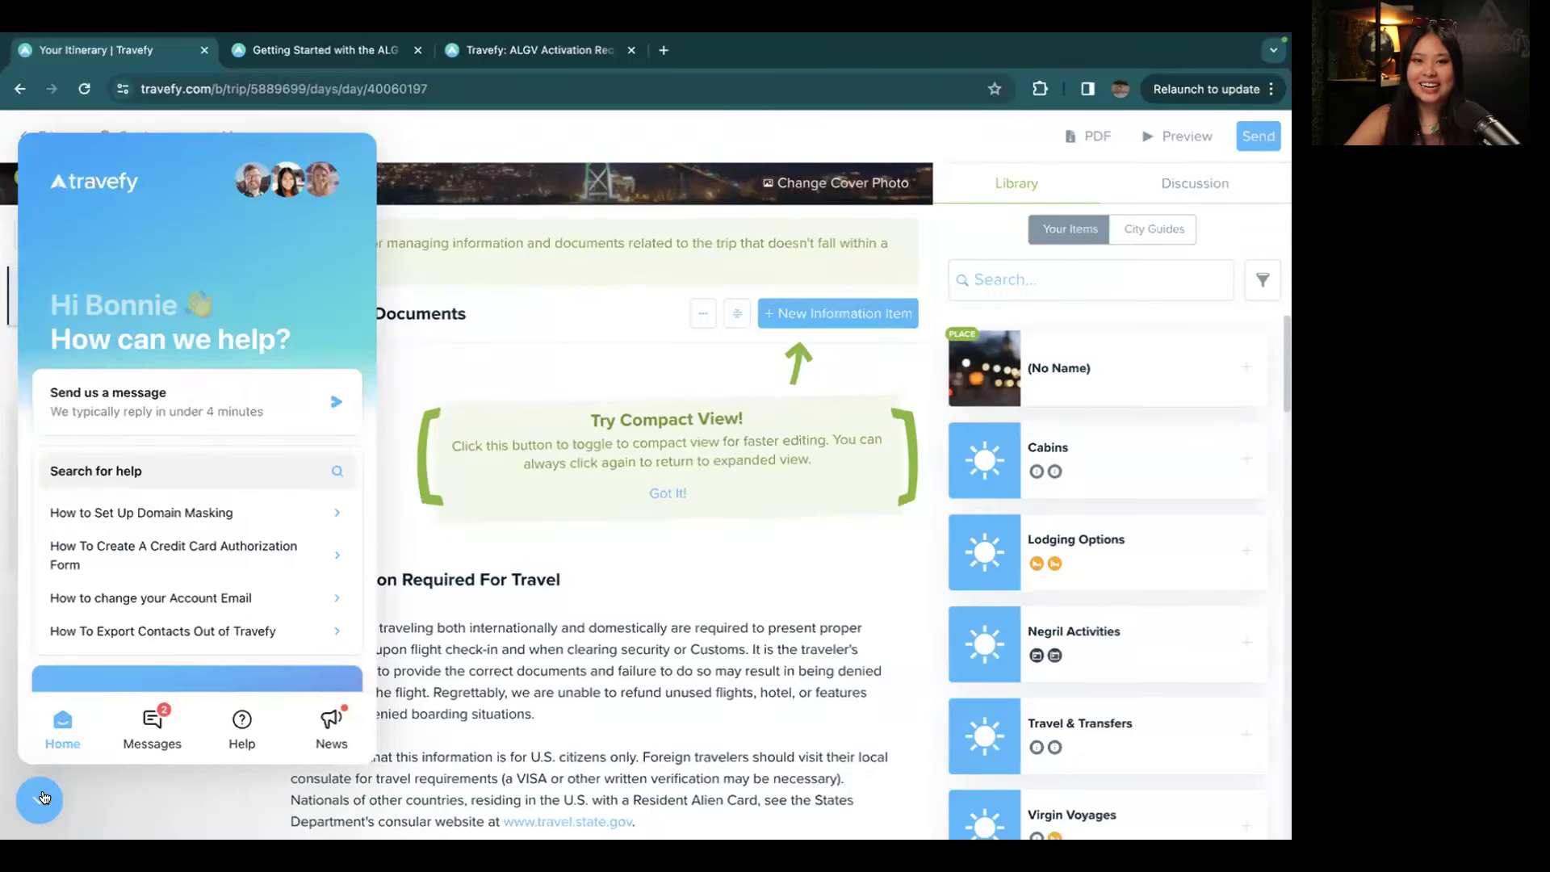
click(43, 797)
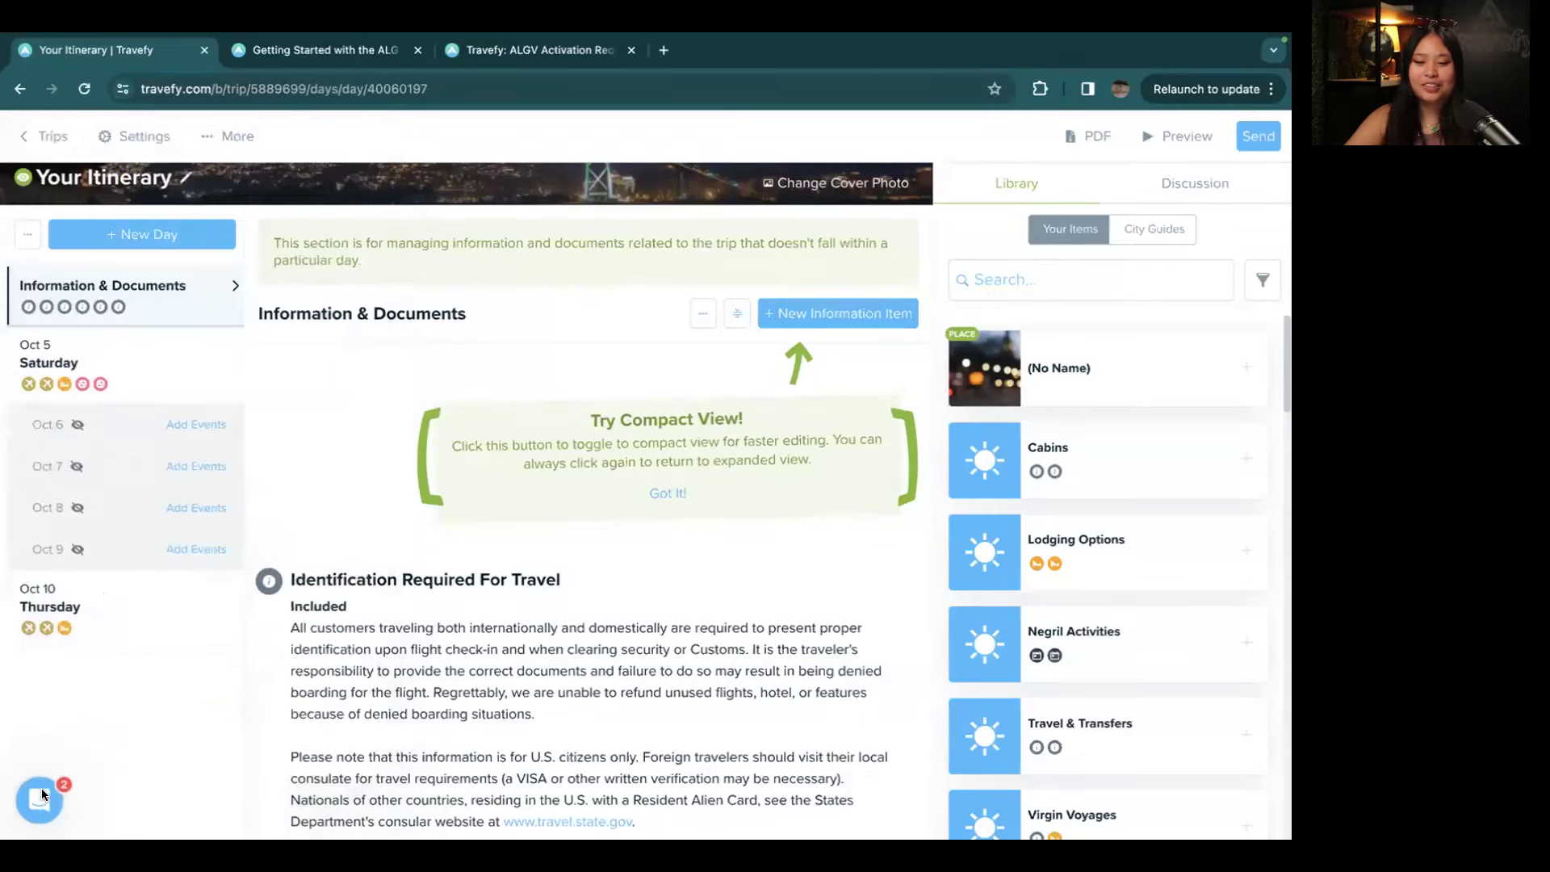
click(48, 150)
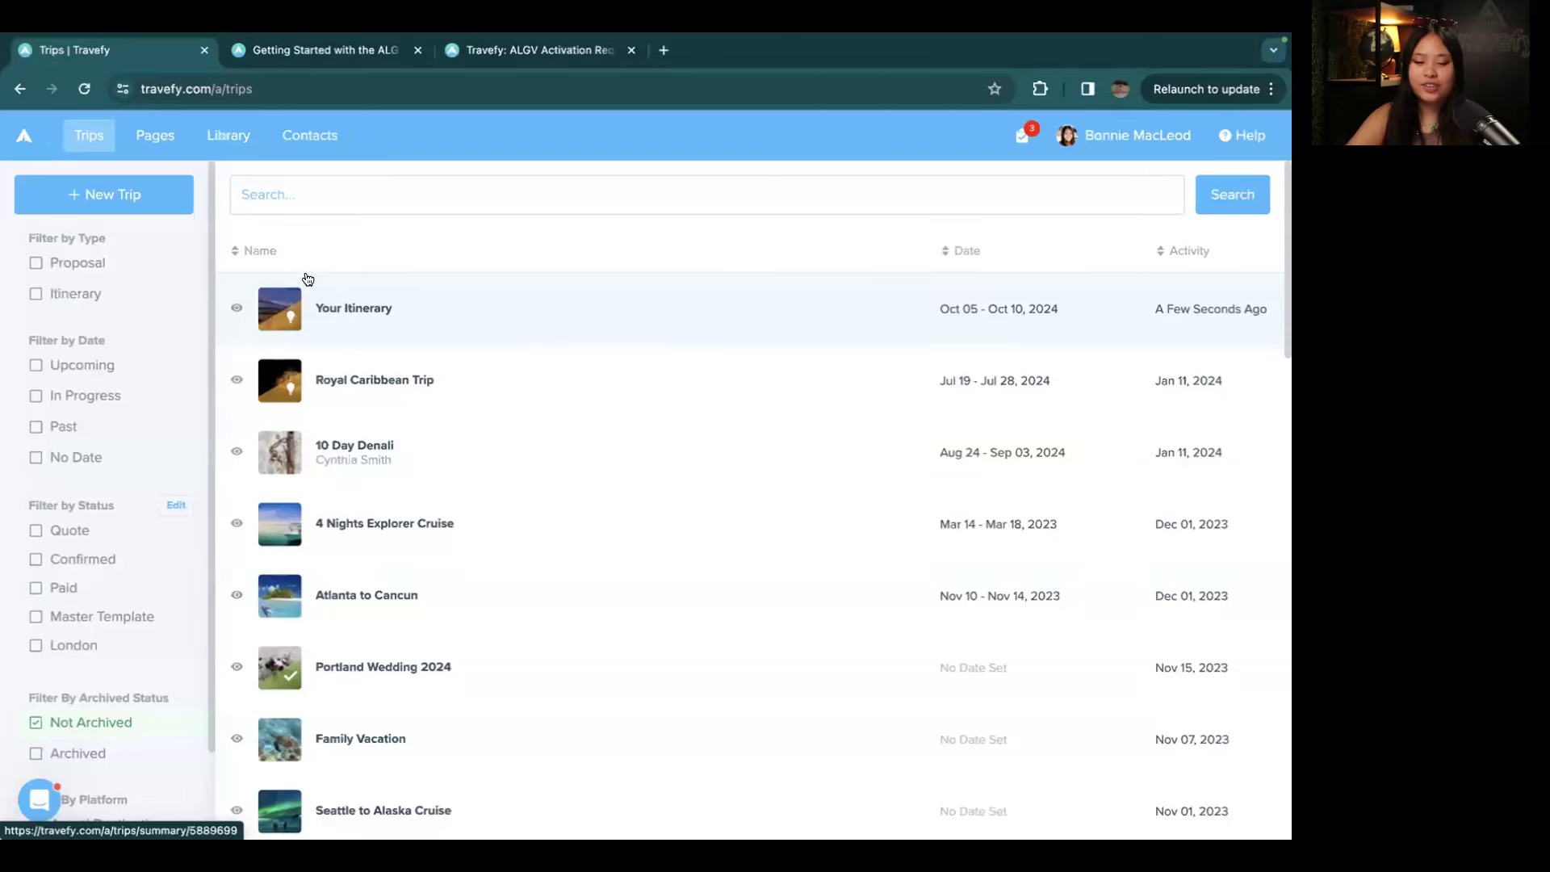
click(185, 204)
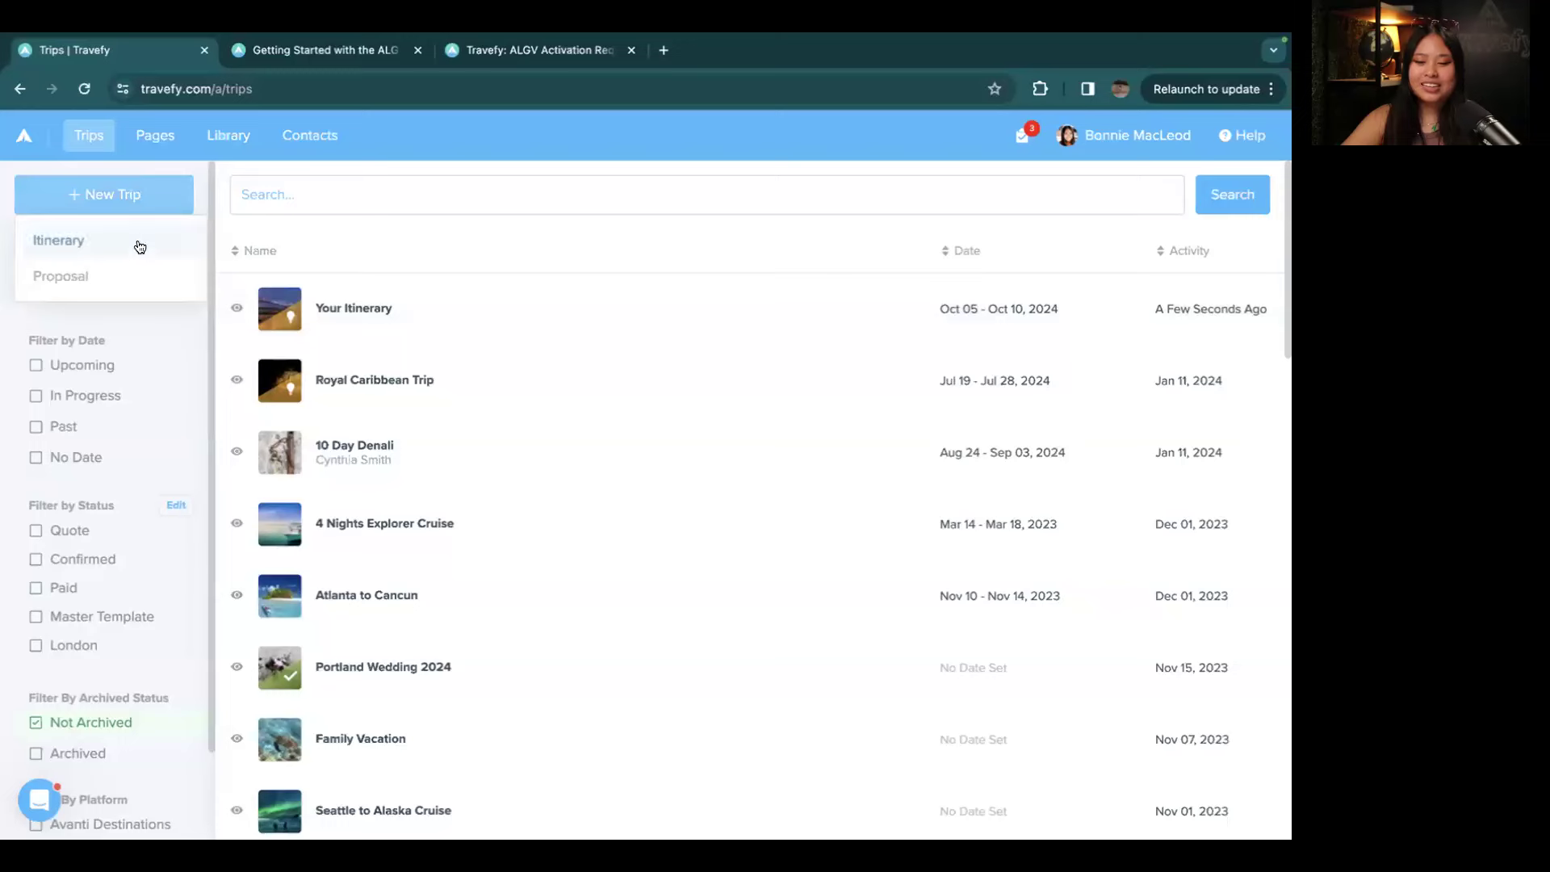
Step: Choose Itinerary to open a second new 'Your Itinerary' trip with a blank Day 1
click(140, 274)
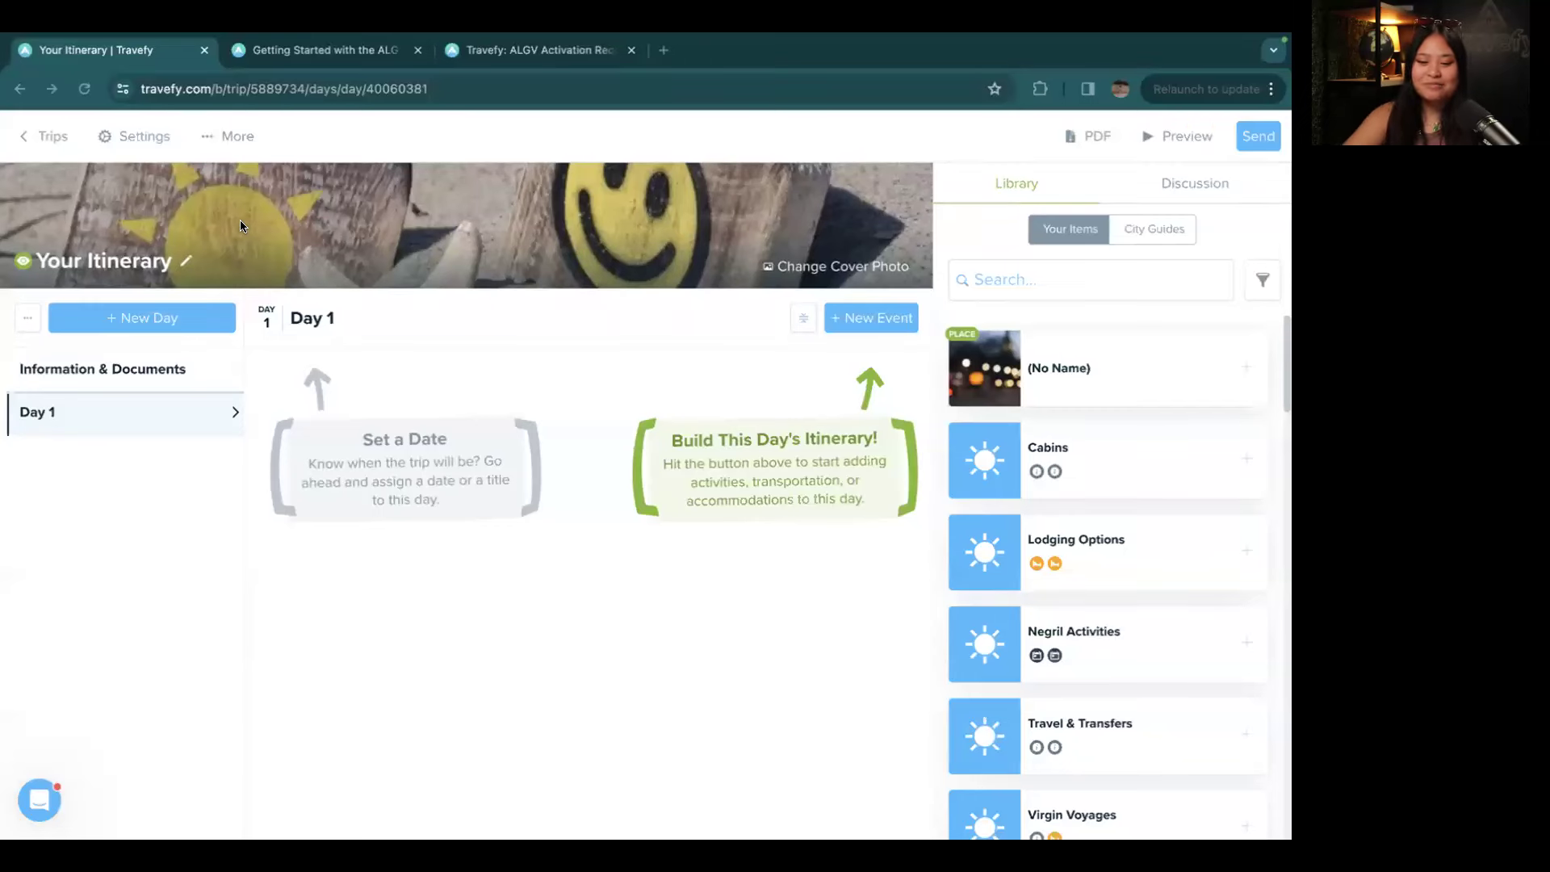
Step: In trip Settings, rename the trip to 'Valentines All Inclusive'
click(130, 142)
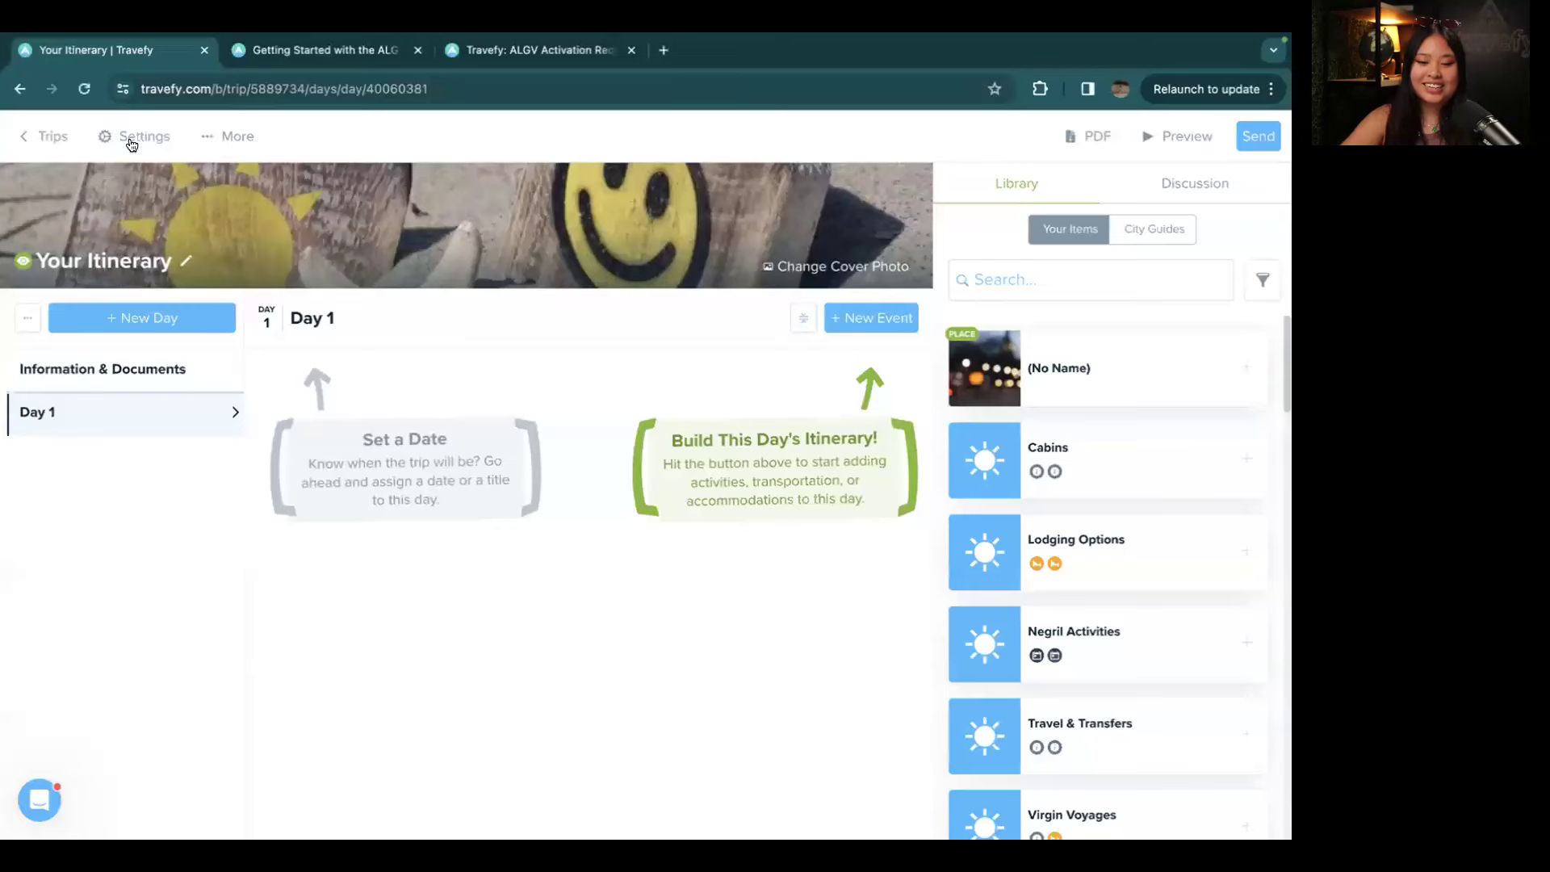
click(130, 142)
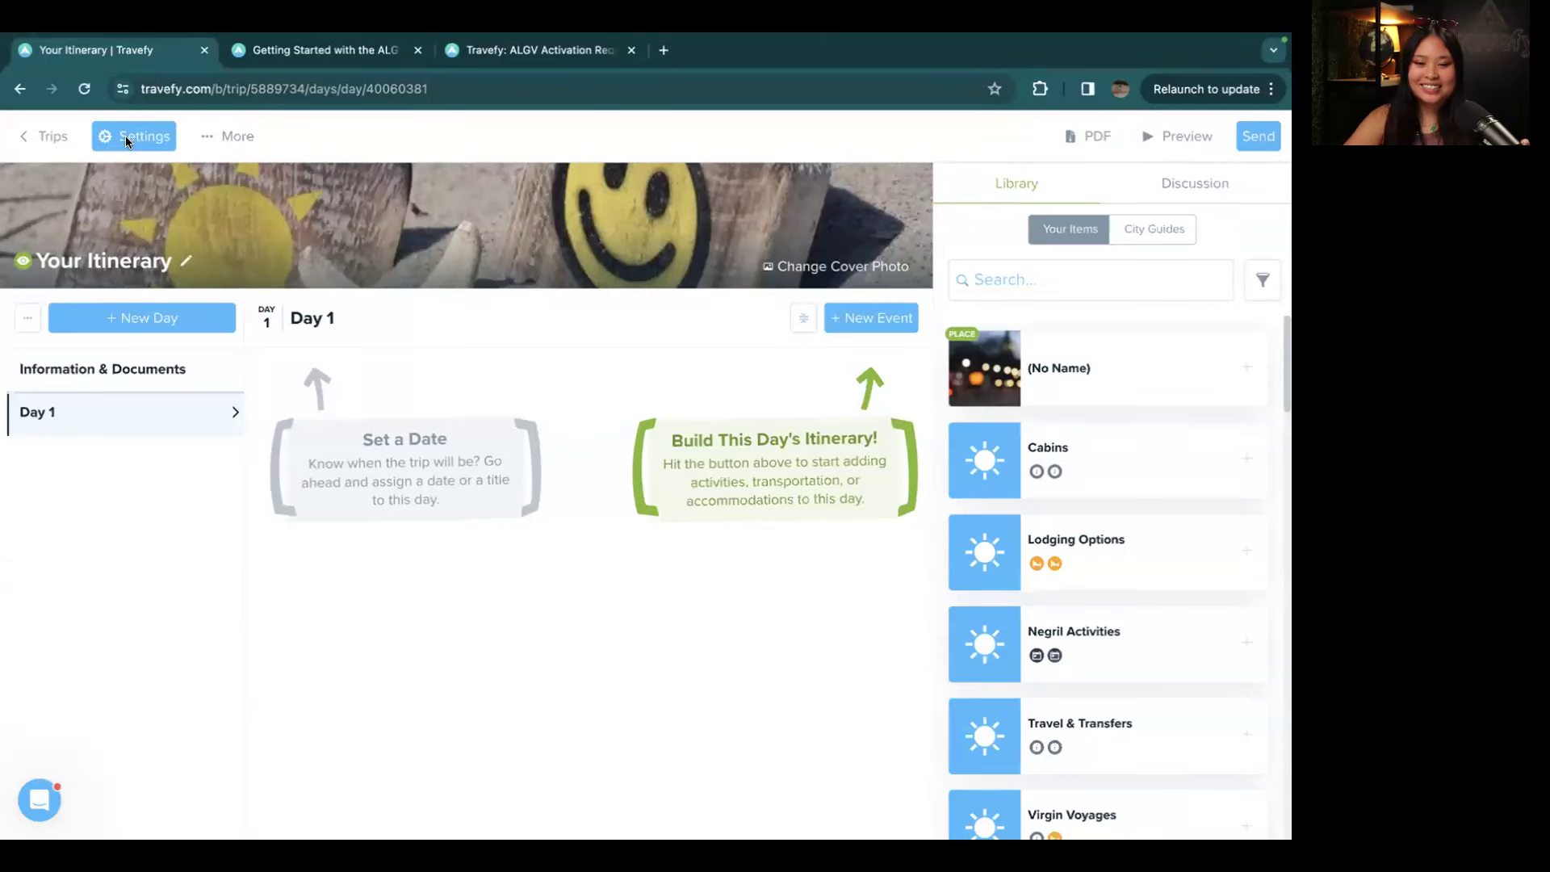
scroll(519, 441, down, 1)
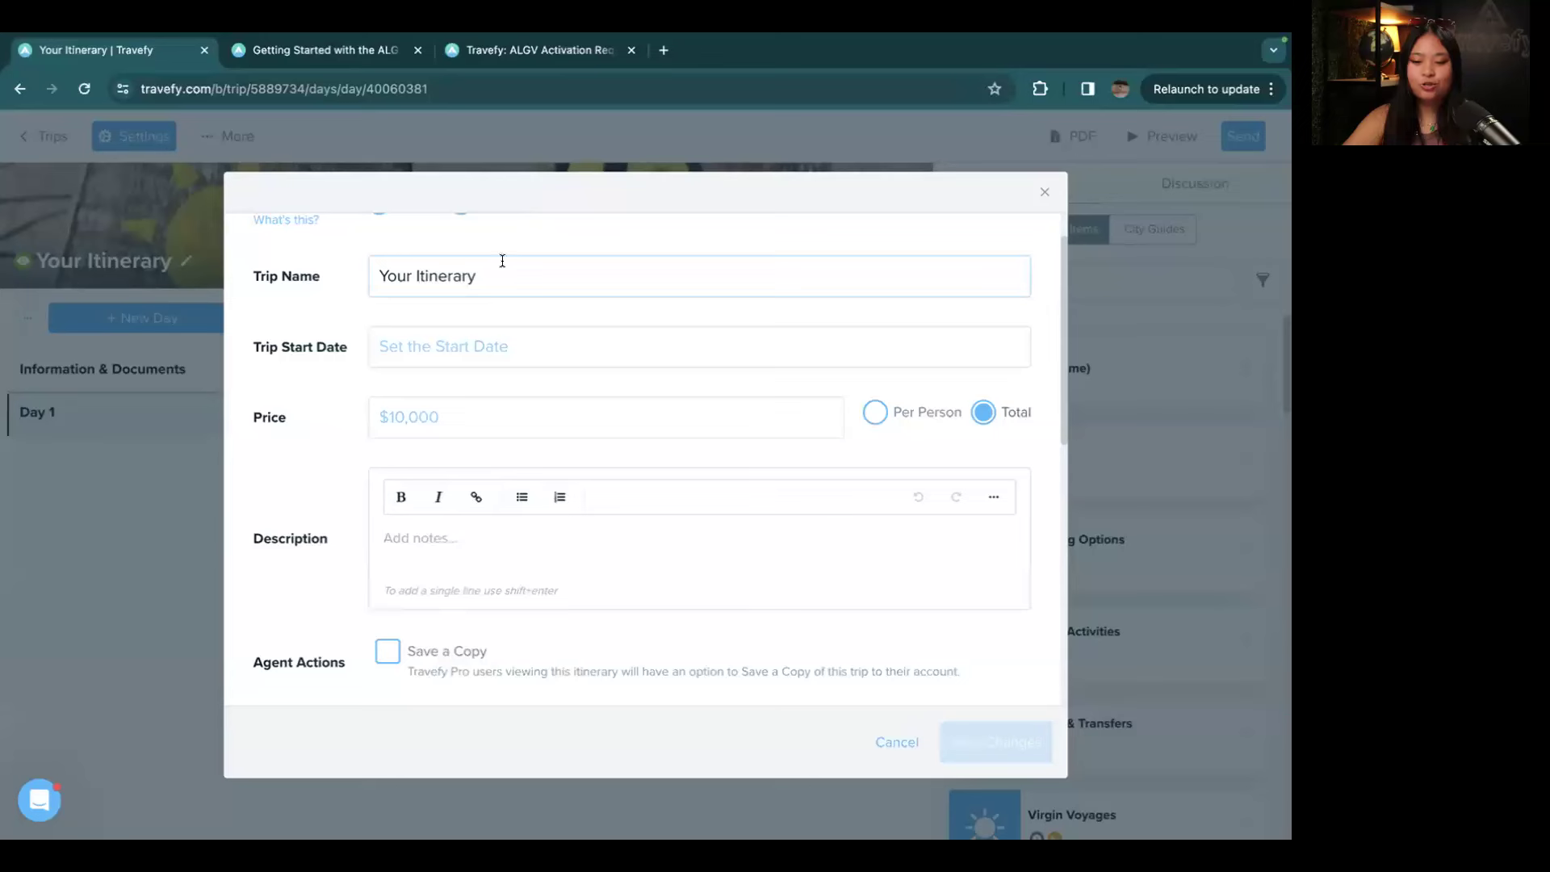
triple_click(536, 290)
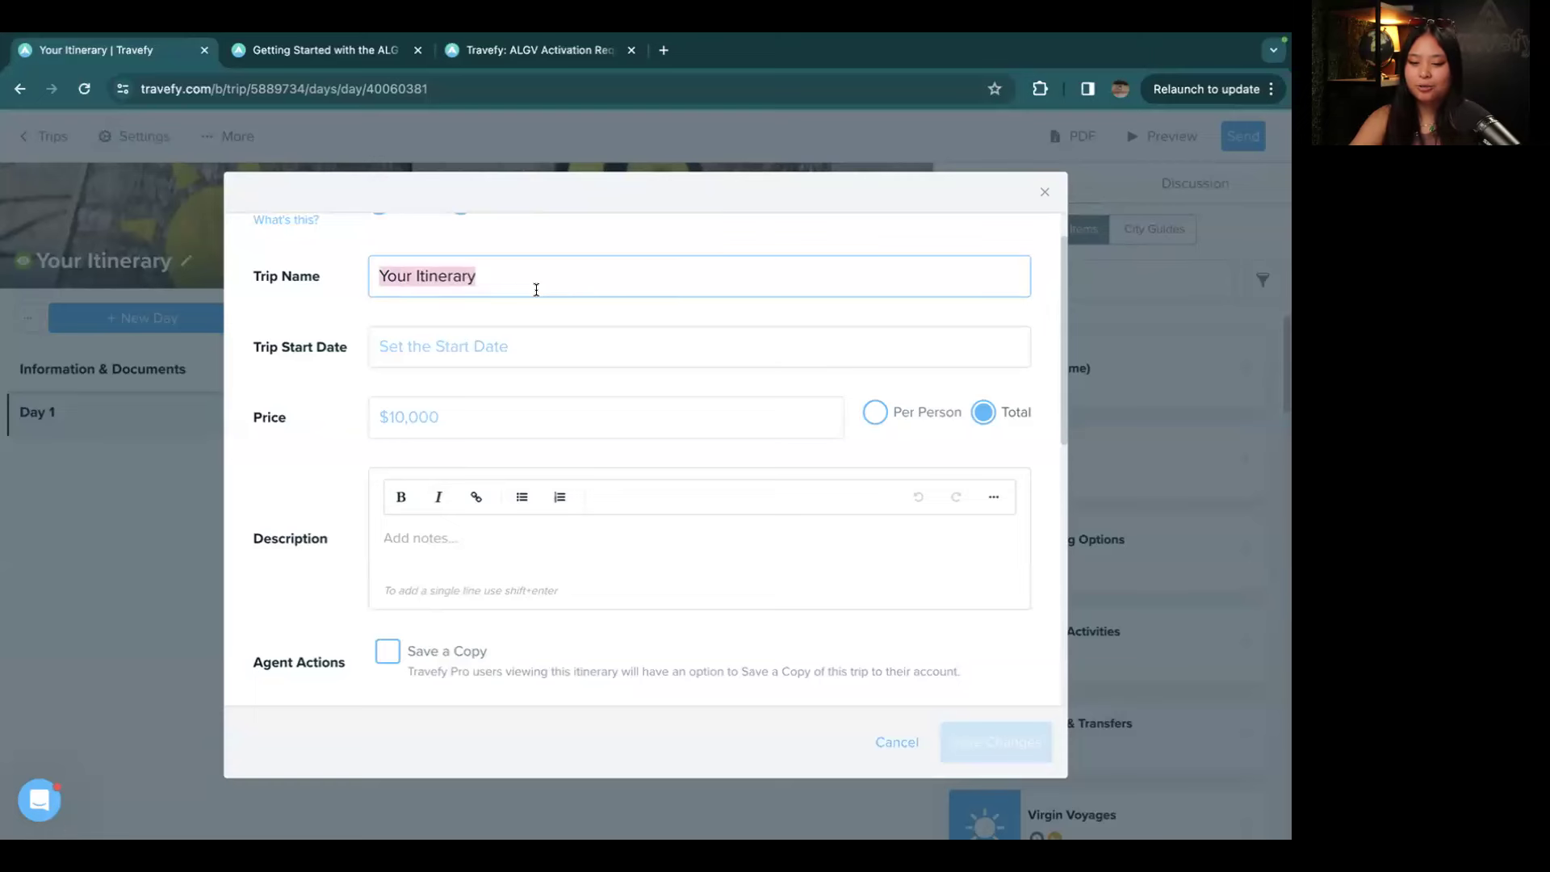
key(BackSpace)
text(Valenti)
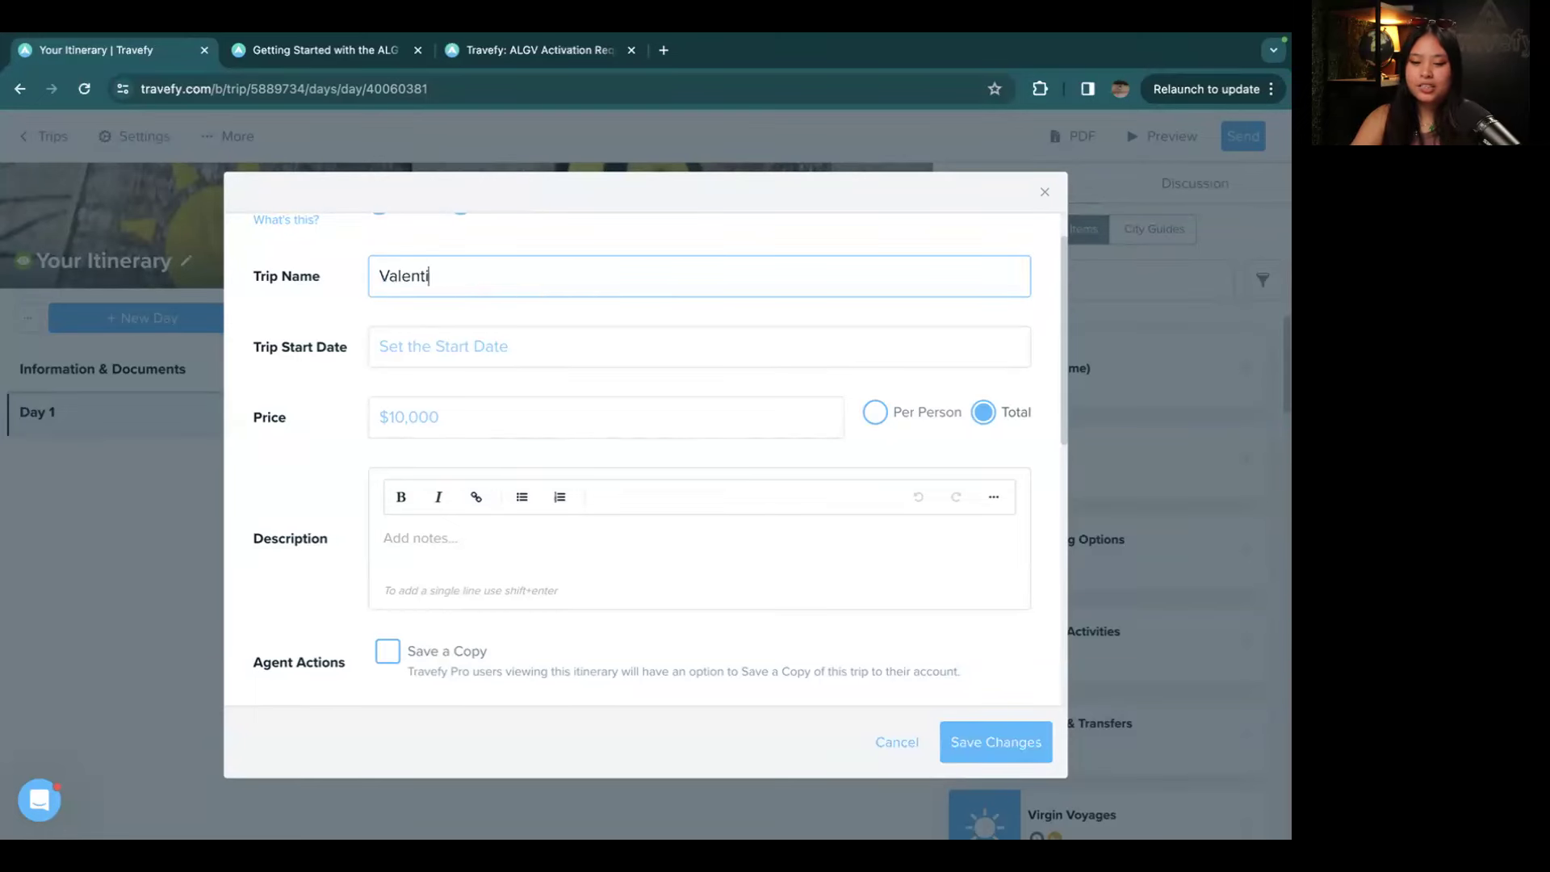
text(nes All Inclusive)
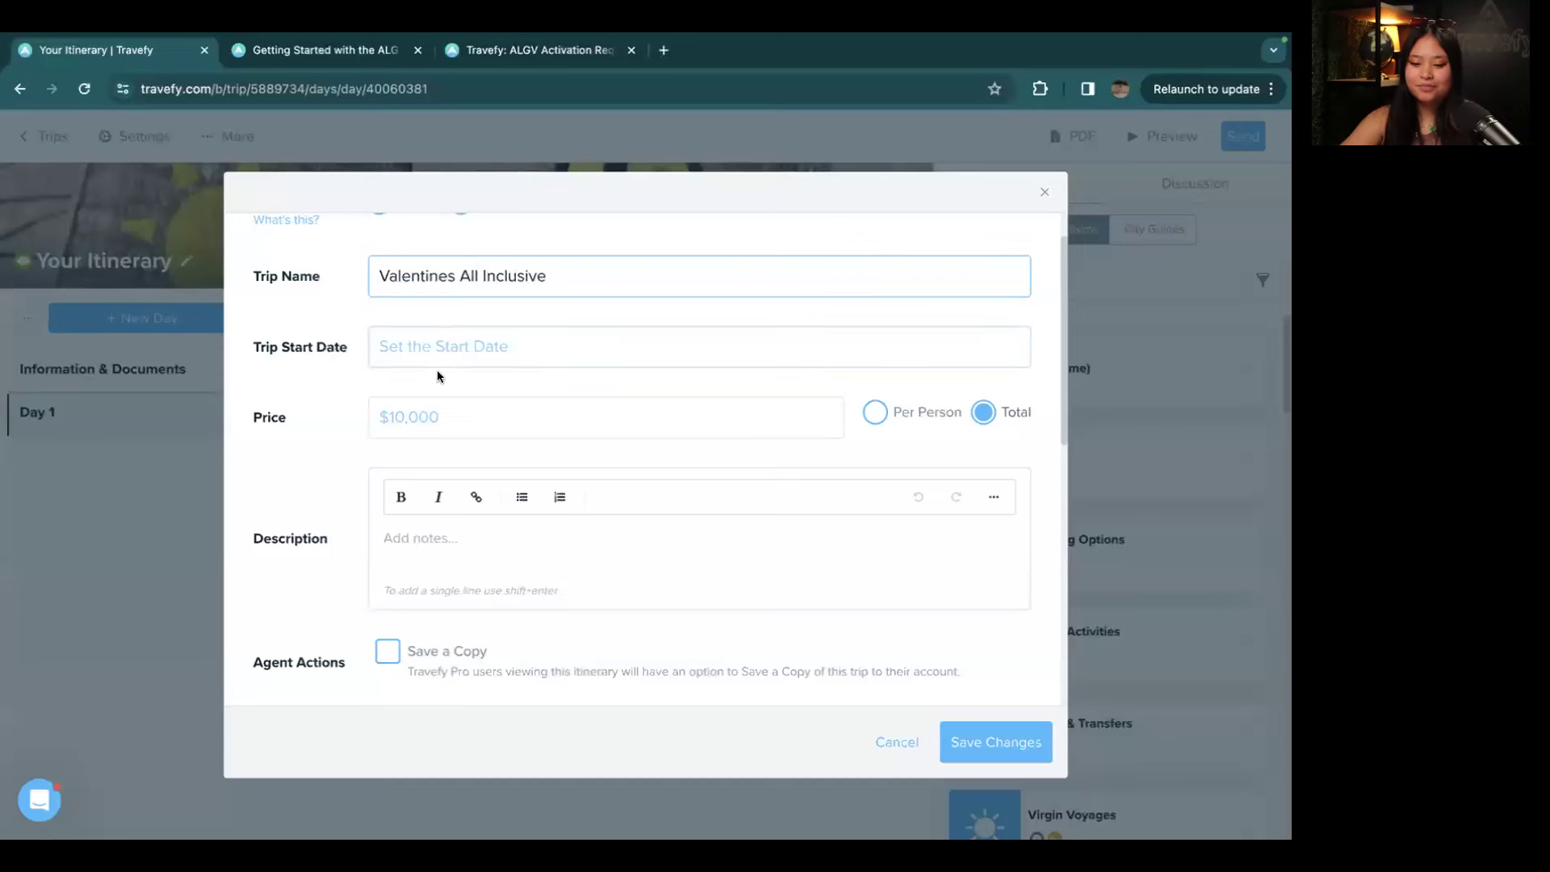
Step: Enter 'Starting at $5000' as the trip price
scroll(439, 374, down, 1)
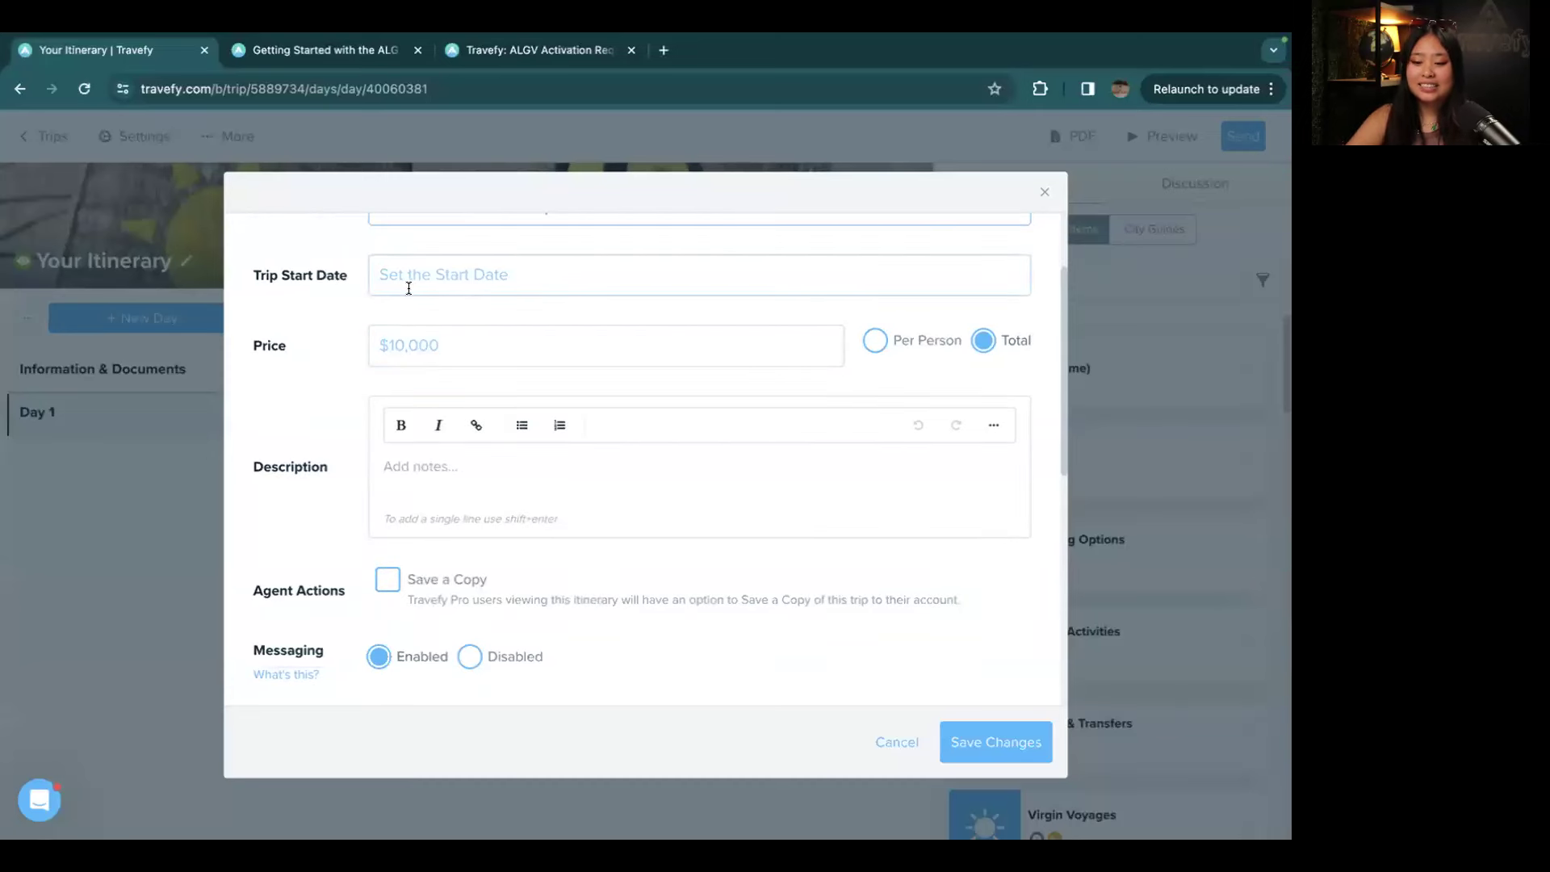
scroll(409, 288, up, 1)
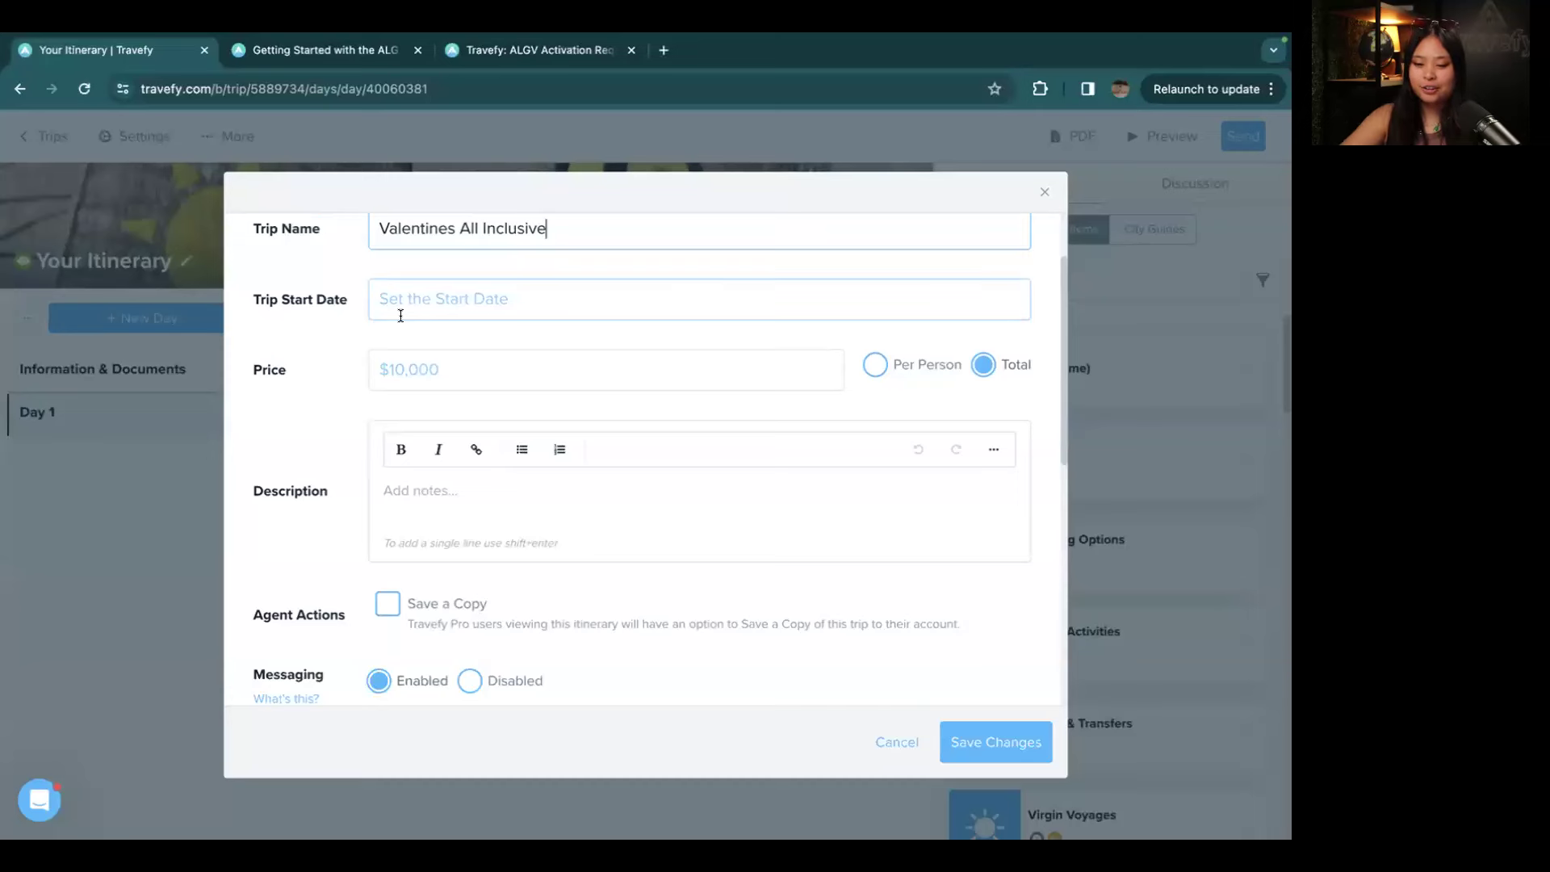
scroll(400, 316, down, 1)
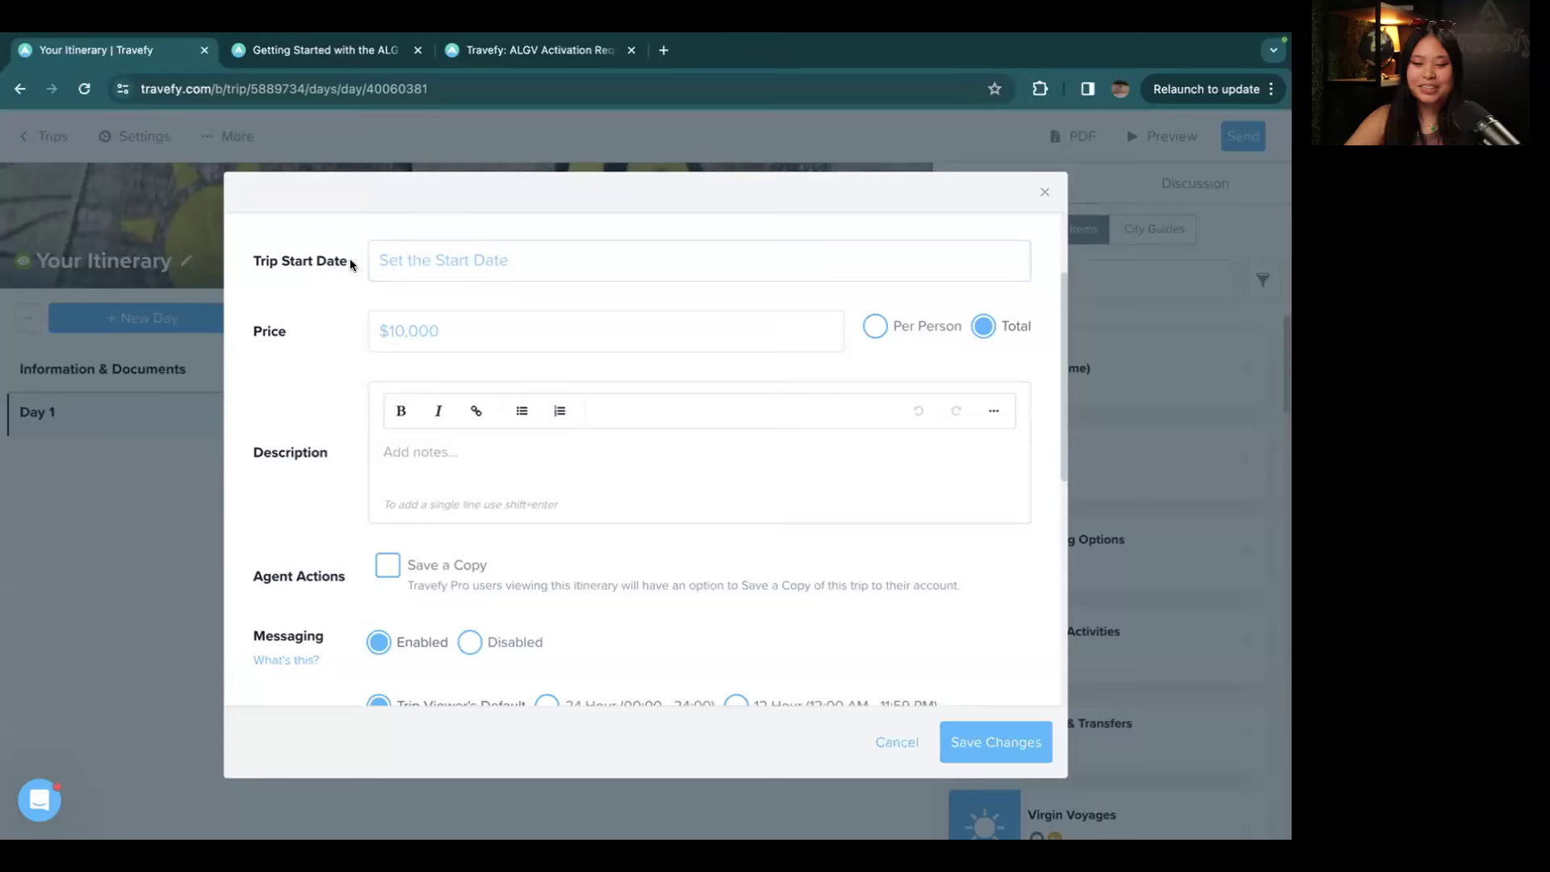
scroll(473, 333, down, 1)
click(471, 316)
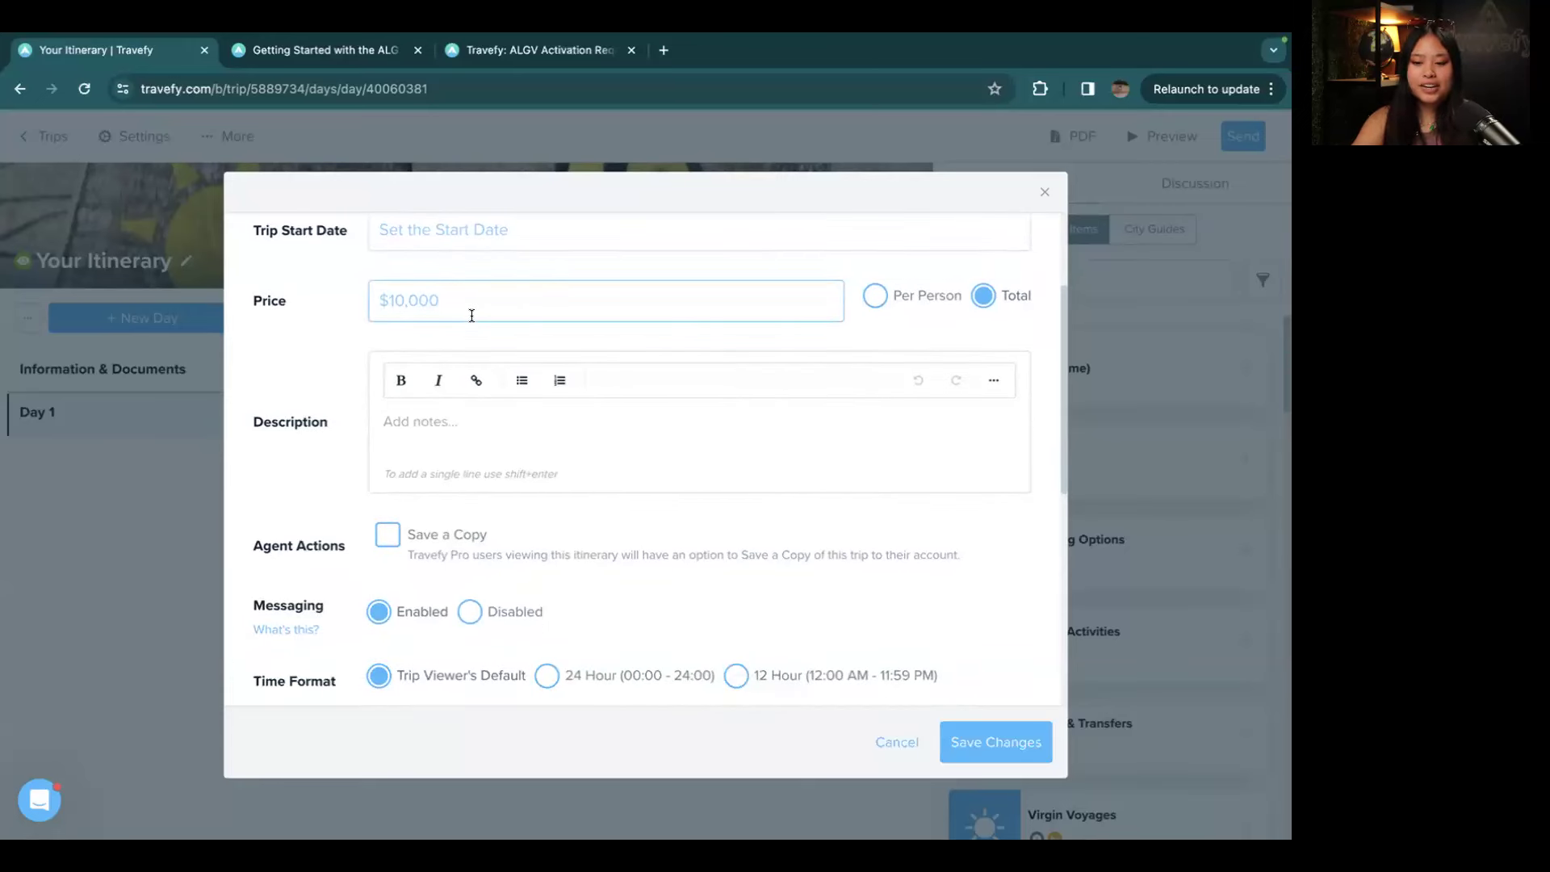
text(Starting)
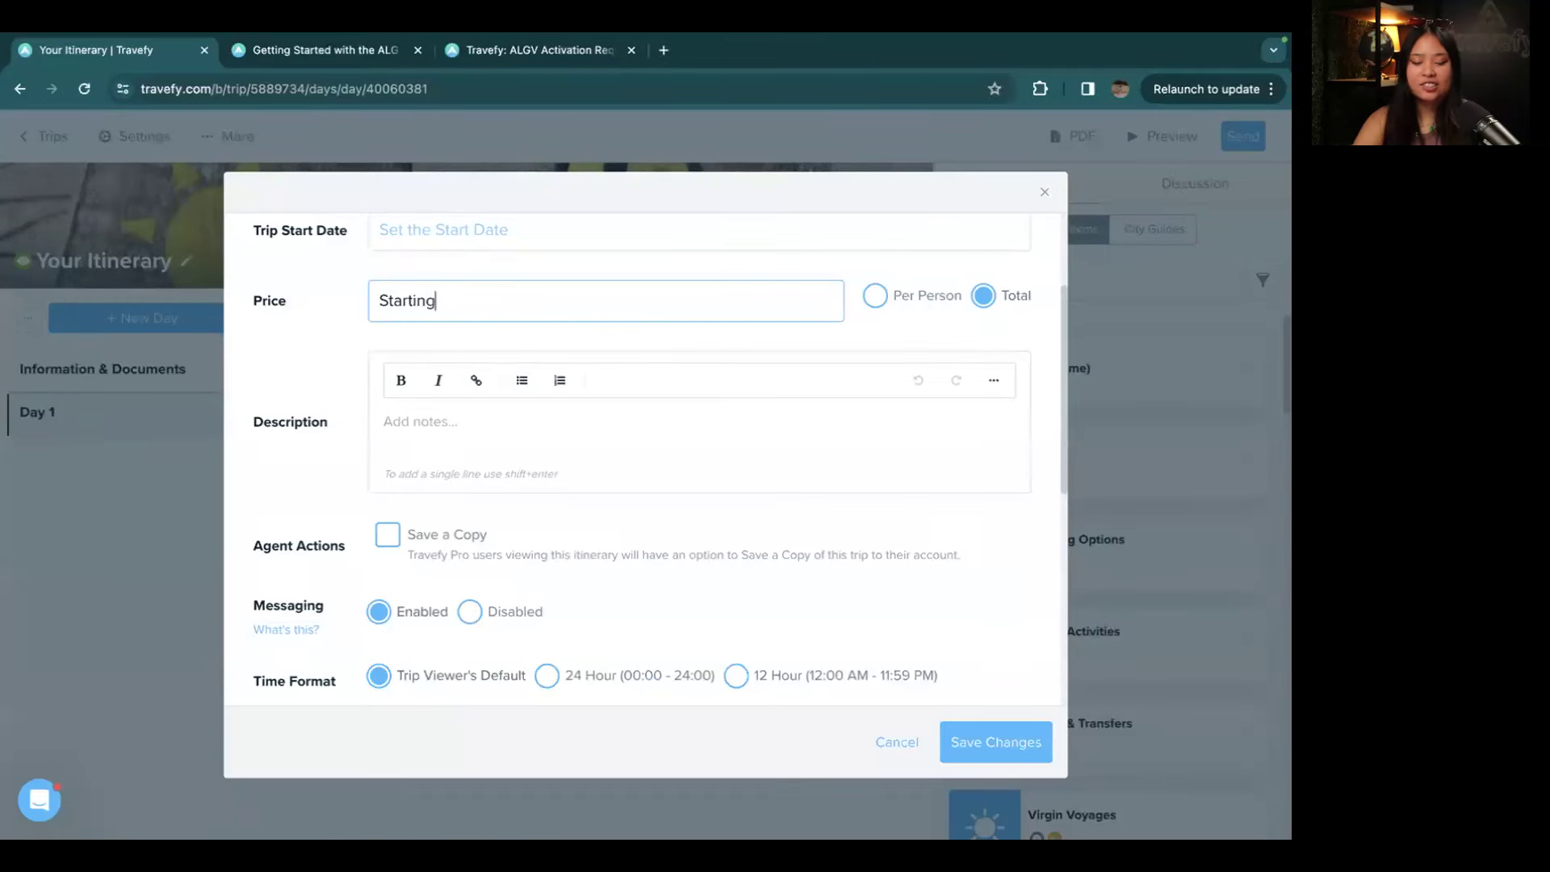
text( at $5000)
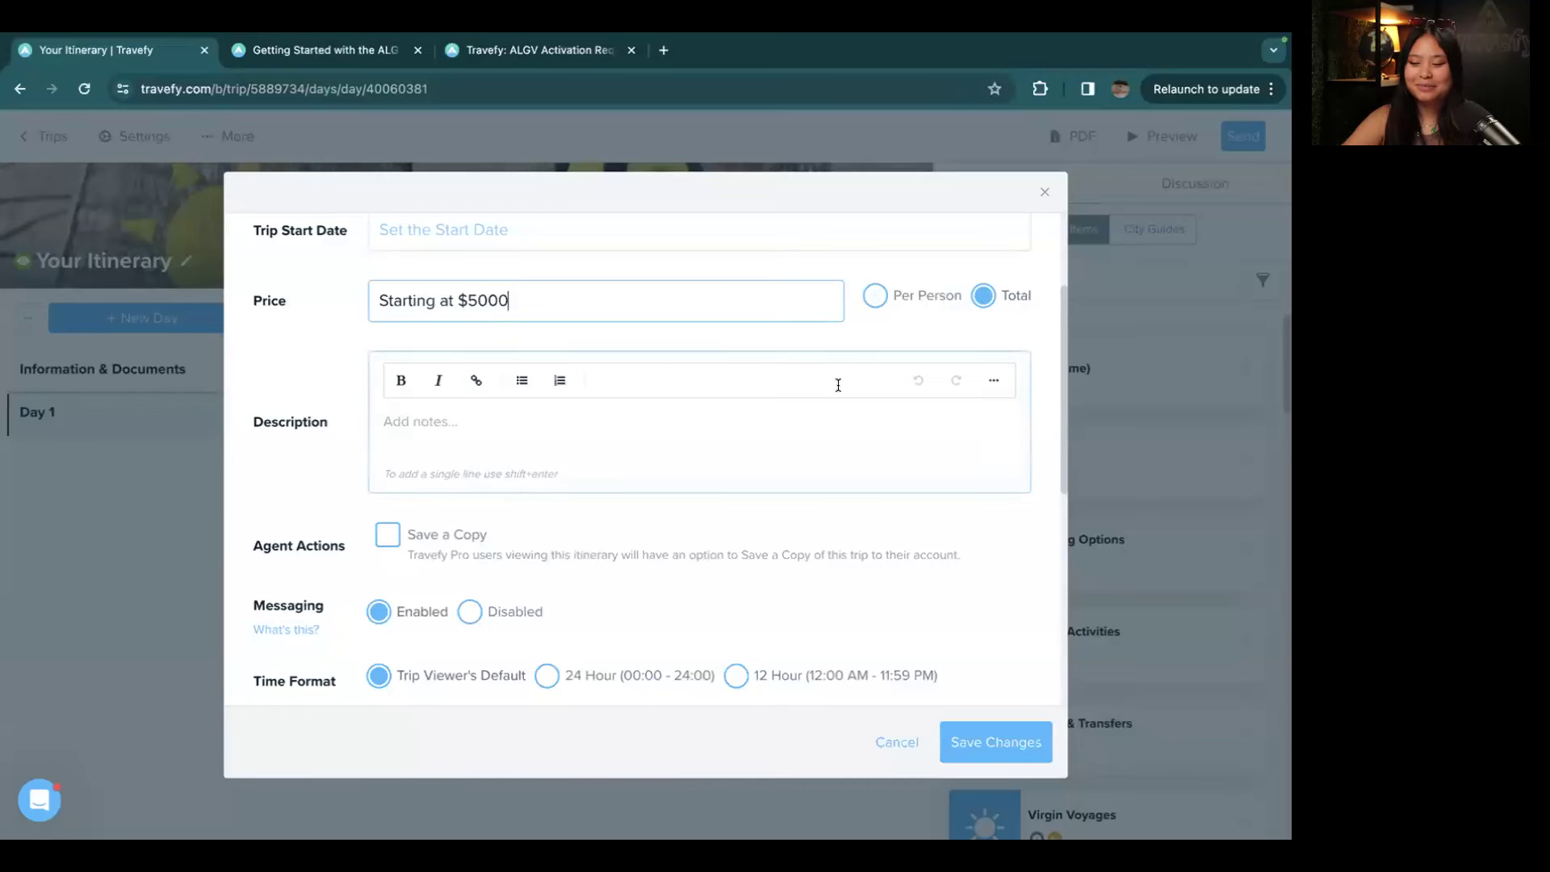
Step: Paste the welcome text about room options and rates into the Description and save the settings
scroll(816, 433, down, 1)
click(641, 426)
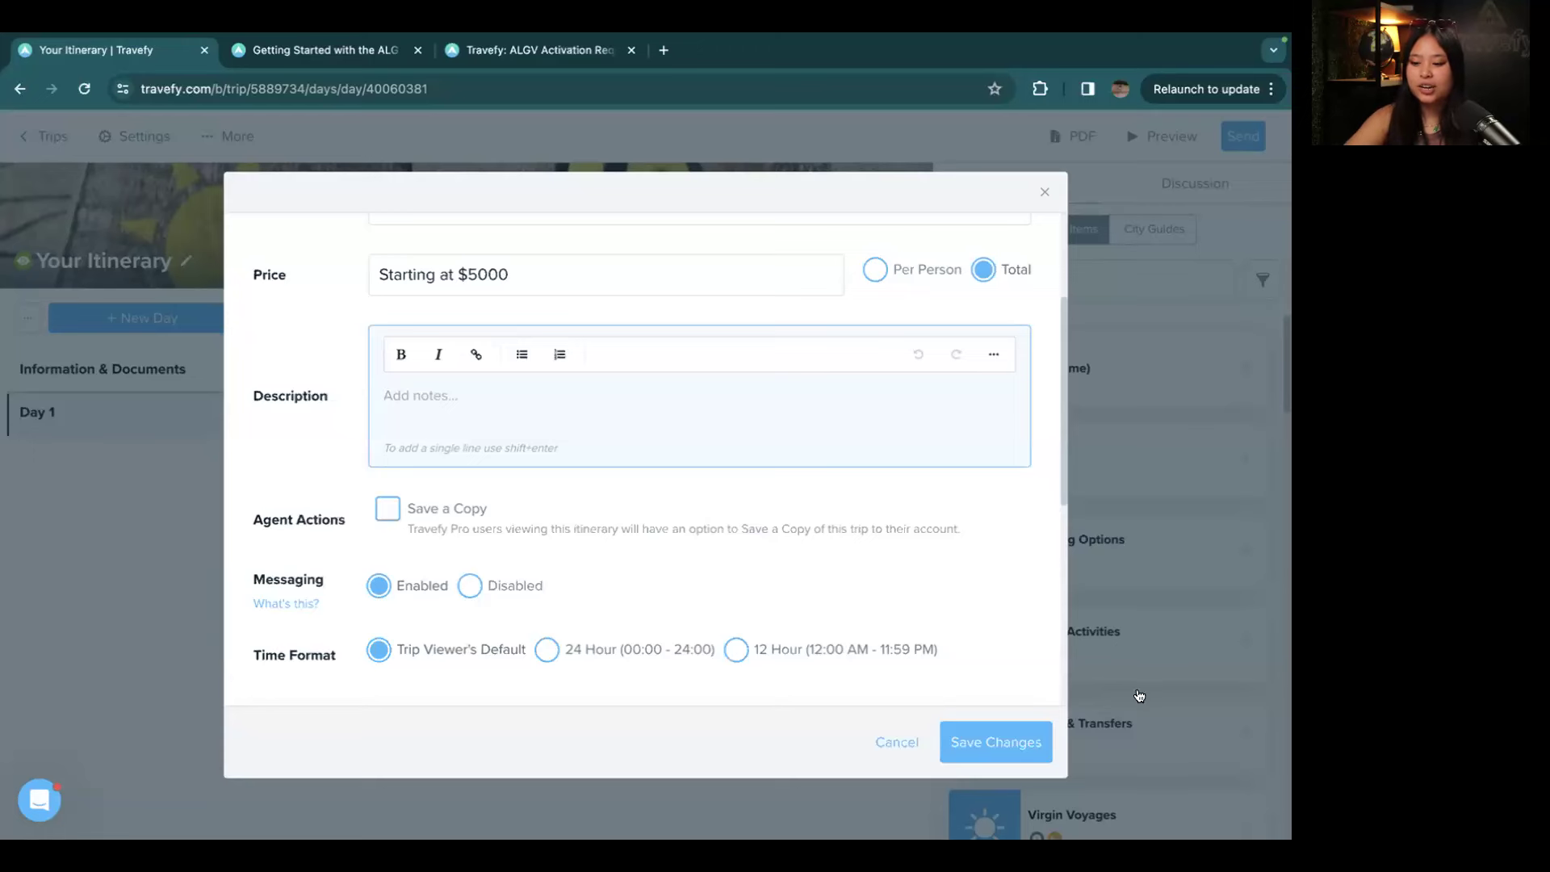
click(995, 356)
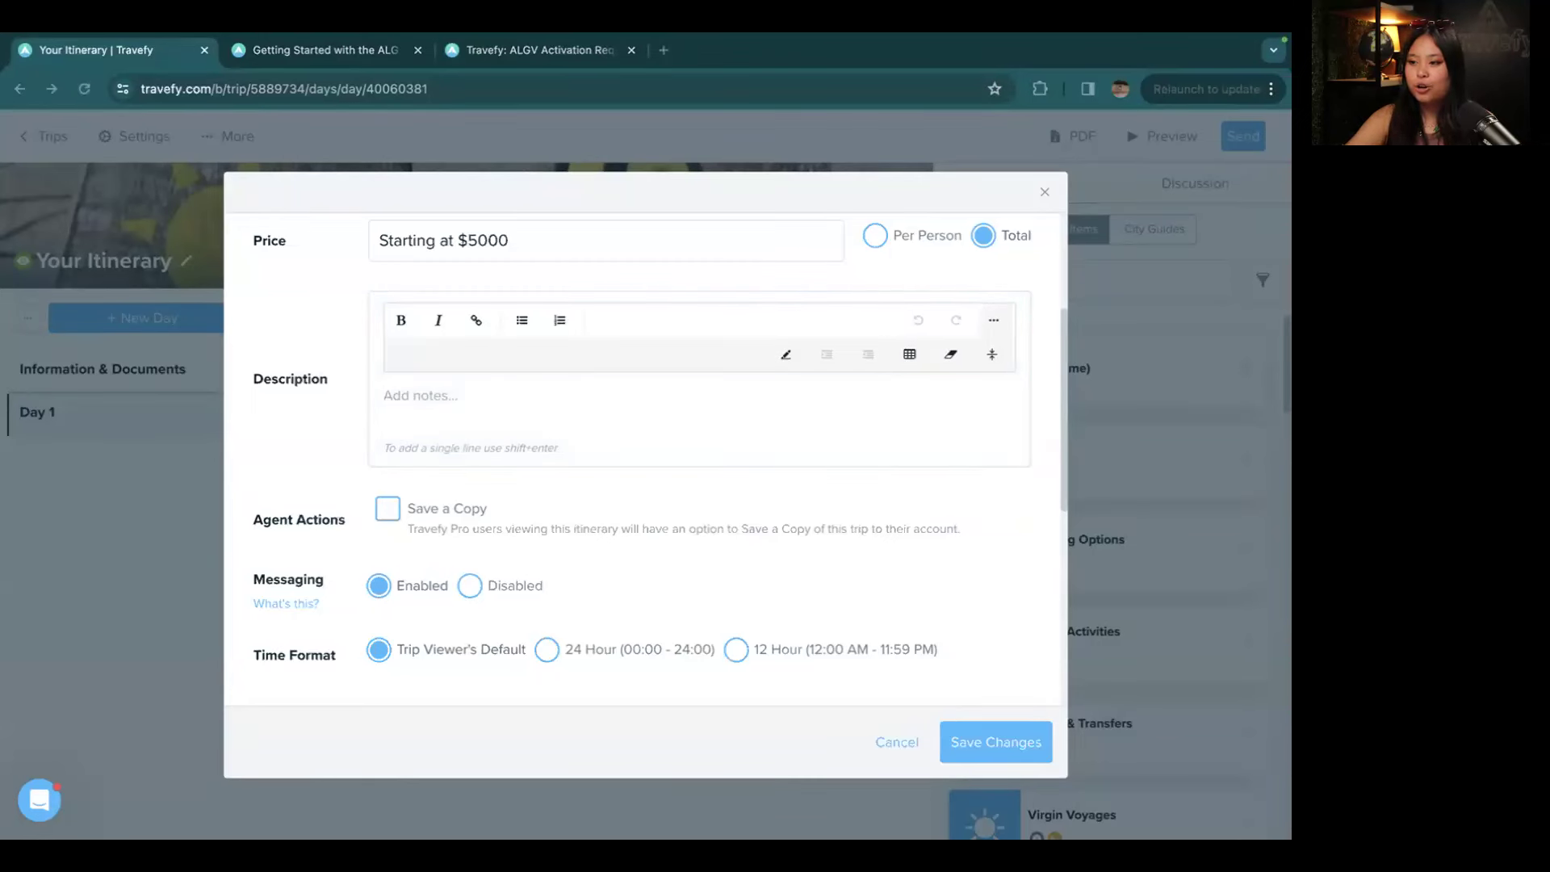
click(470, 398)
text(Thanks so much for planning your trip with Bonnie Voyage Travels! In this quote are two room options you can choose from as well as activities that you can add to your trip. Once you’ve read through everything and have made a decision, please select "Approve" at the top right and input your options and information. Rates are subject to change up until booking. If you have any questions, please let me know via the chat button at the top right. Thank you for supporting my business!)
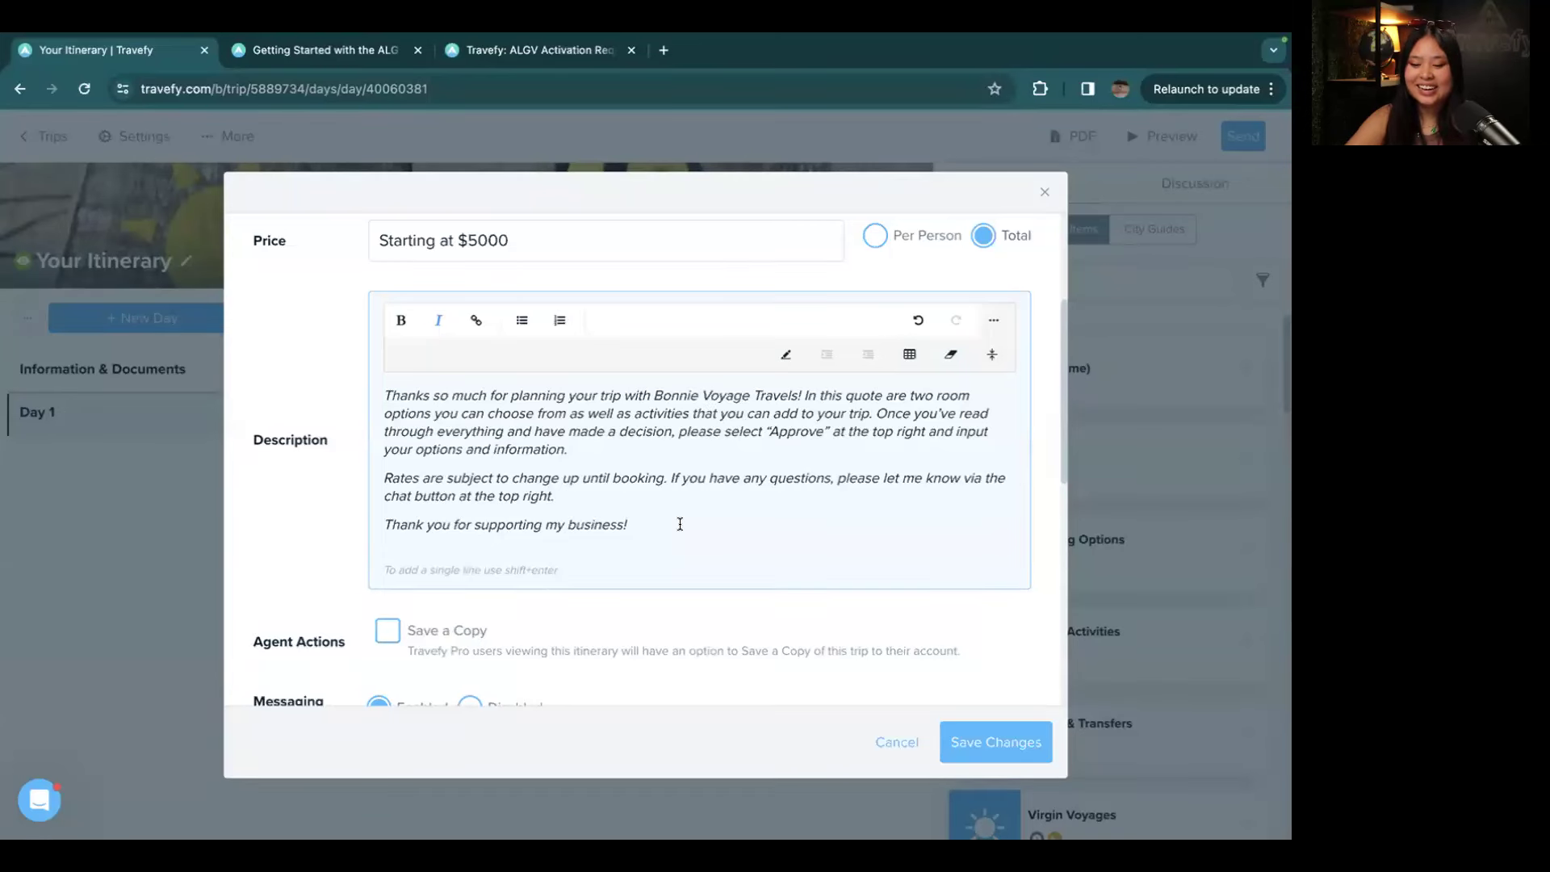
scroll(680, 524, down, 1)
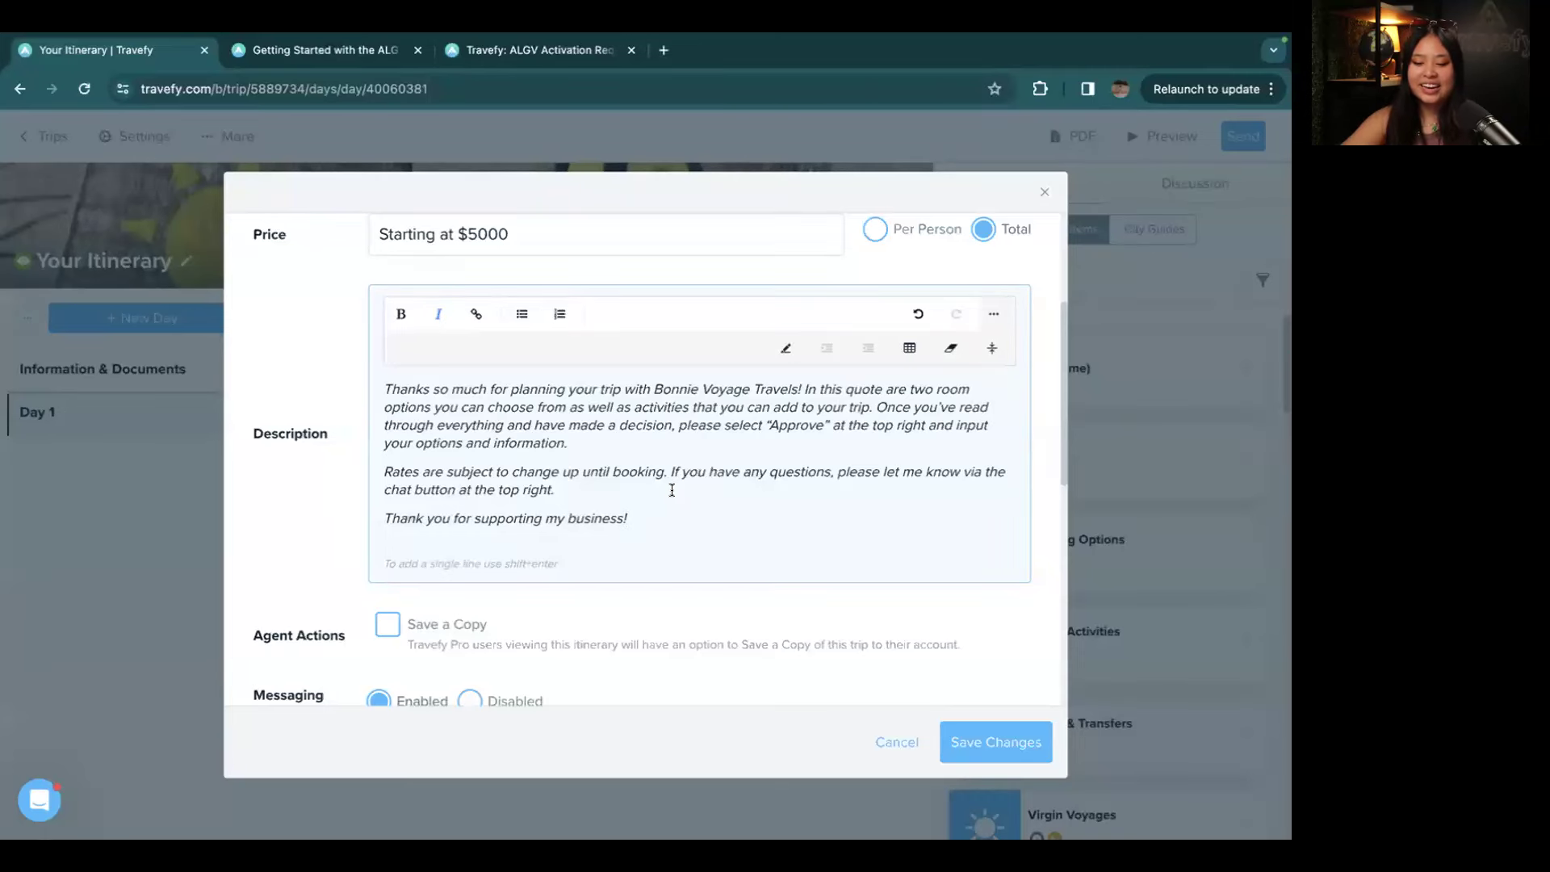
scroll(792, 481, down, 1)
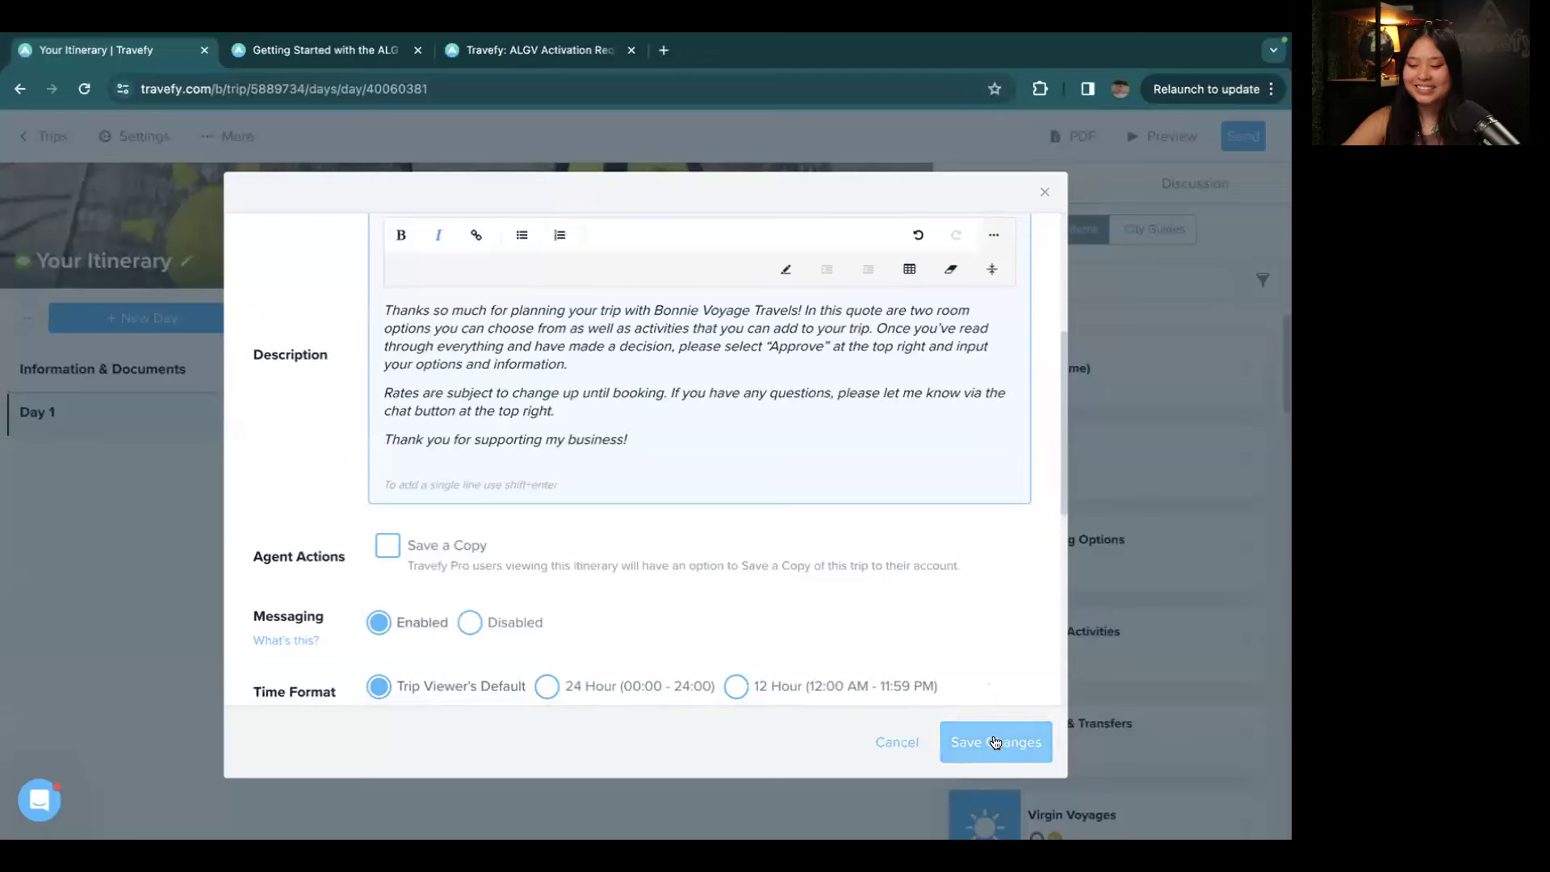
scroll(993, 582, up, 3)
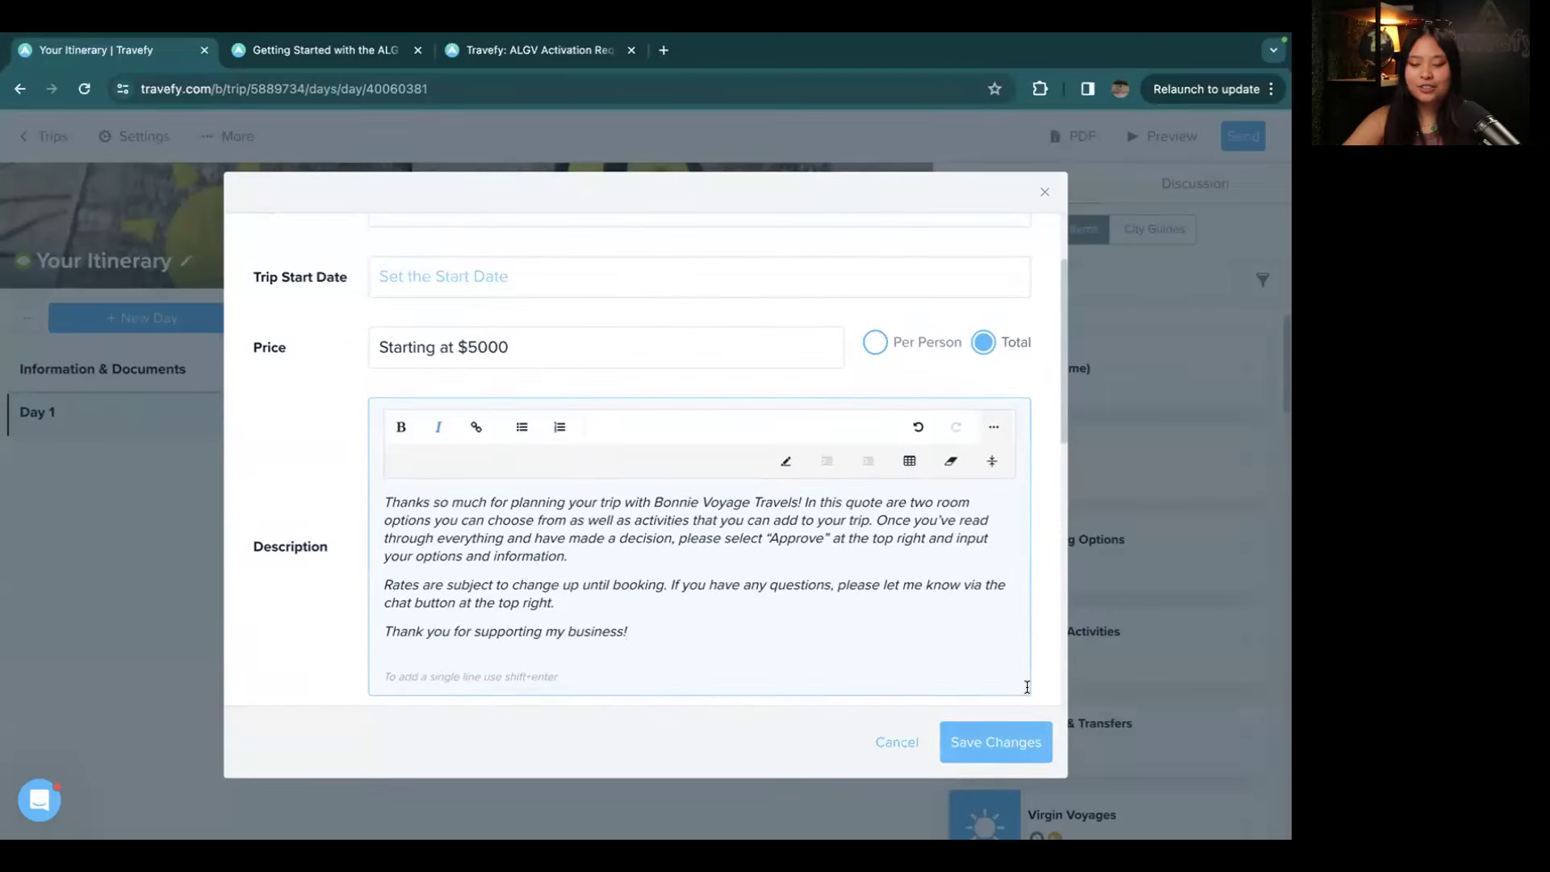
click(1039, 754)
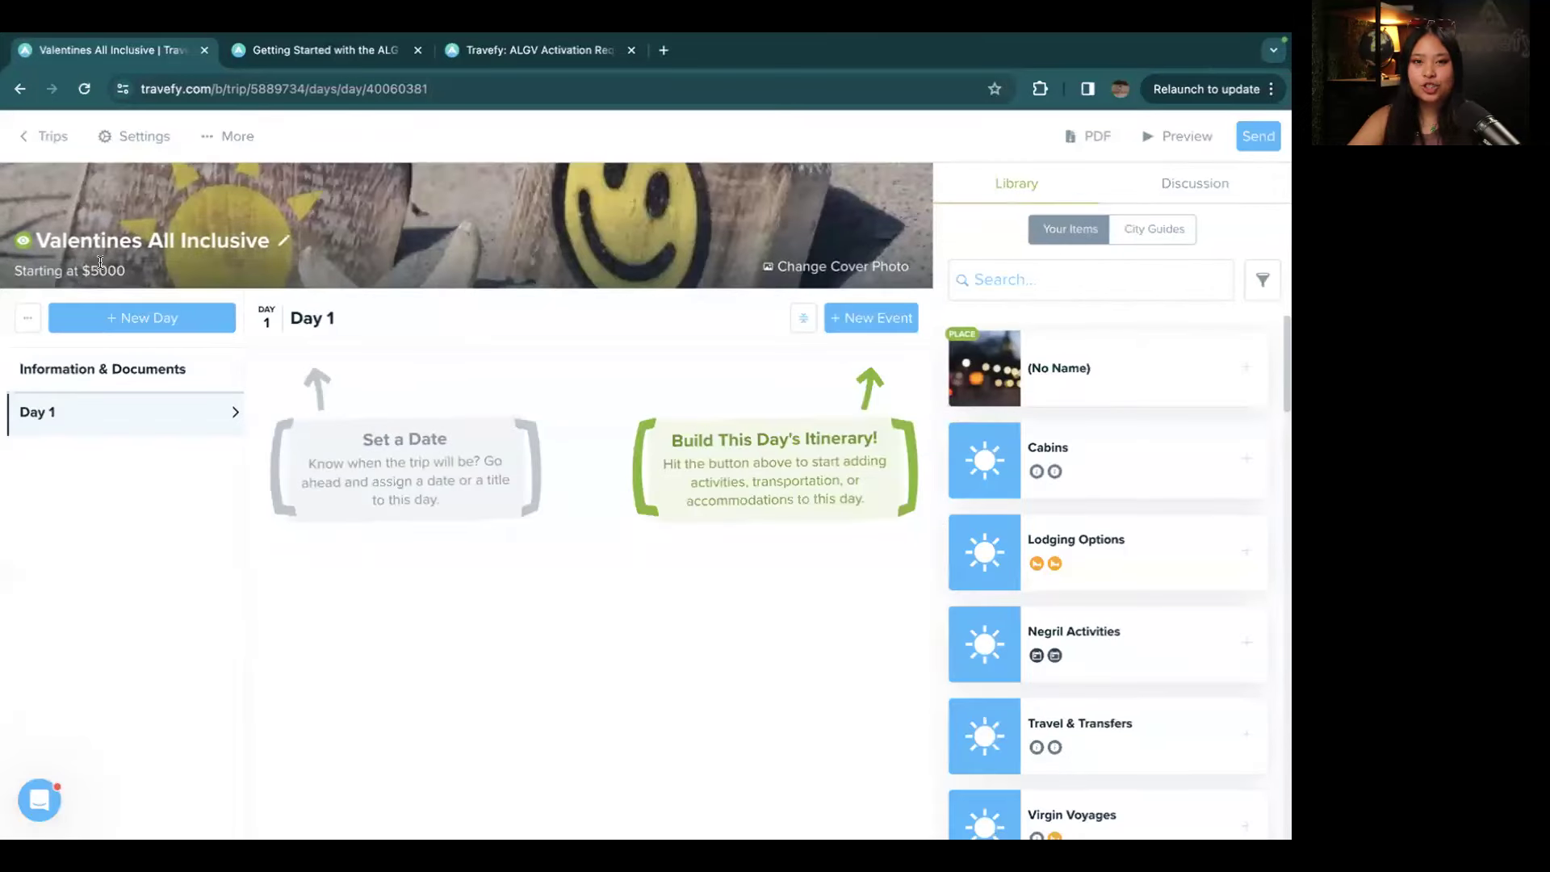
Step: Look over the cover photo sources, then search the stock photos for 'Valentine'
click(795, 279)
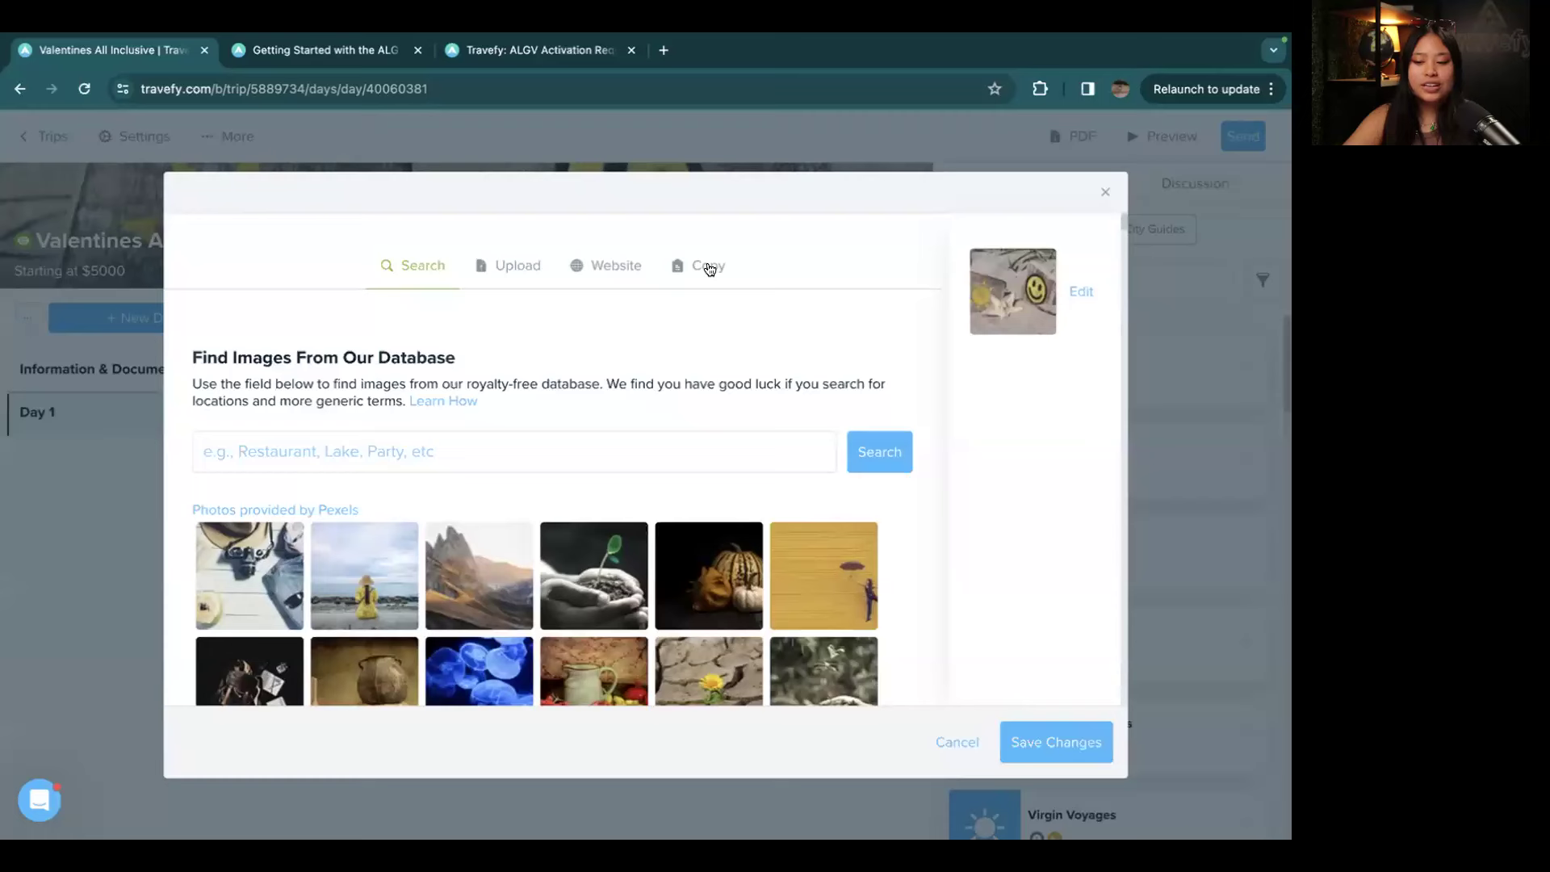
click(709, 268)
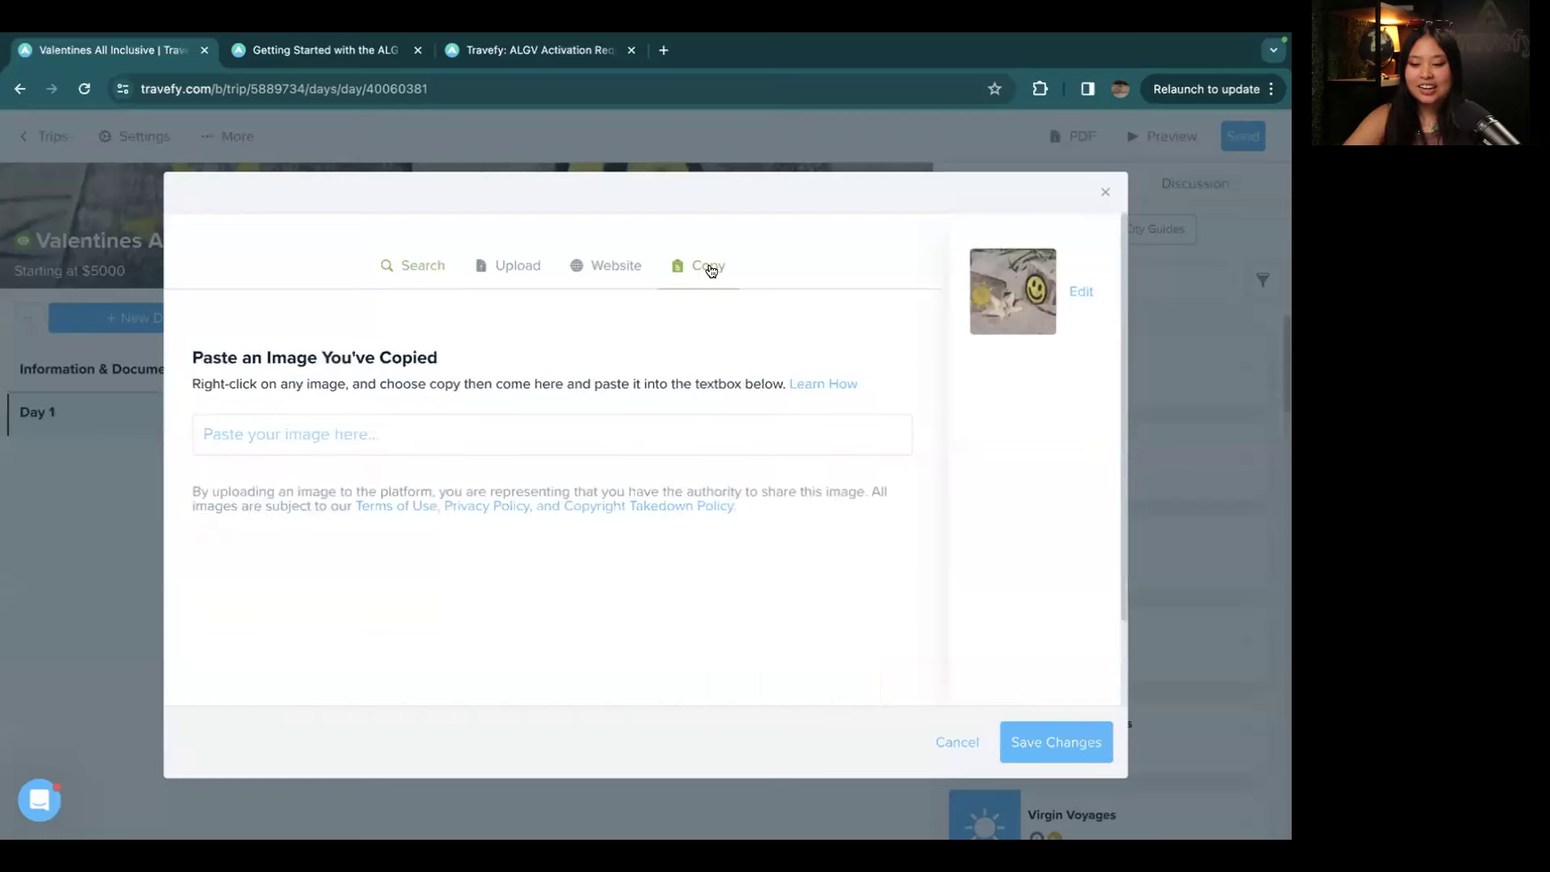
click(628, 267)
click(514, 265)
click(380, 265)
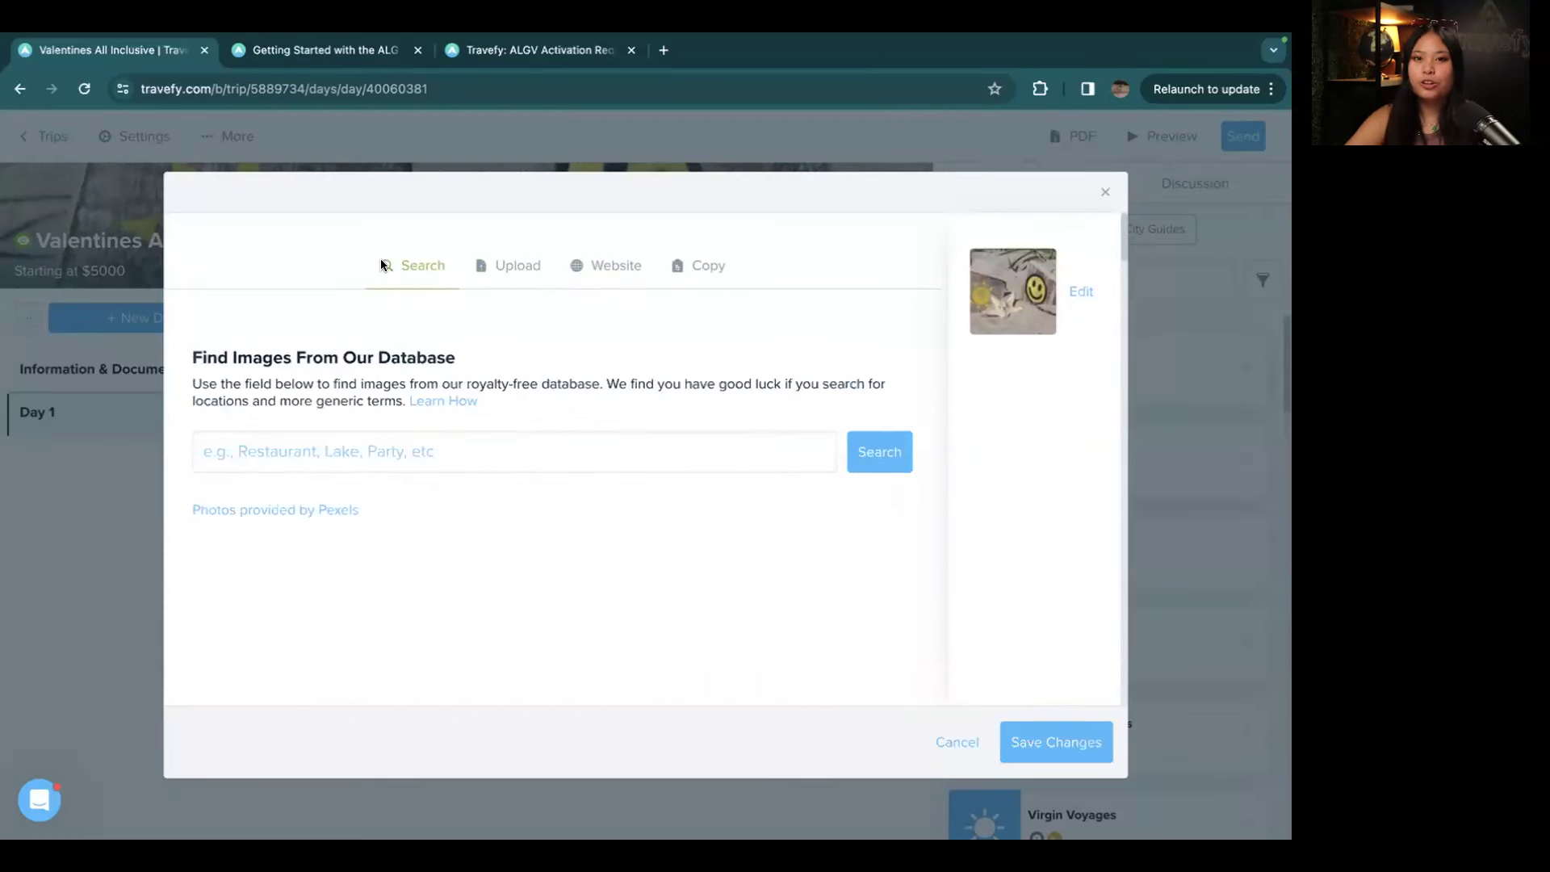
click(436, 441)
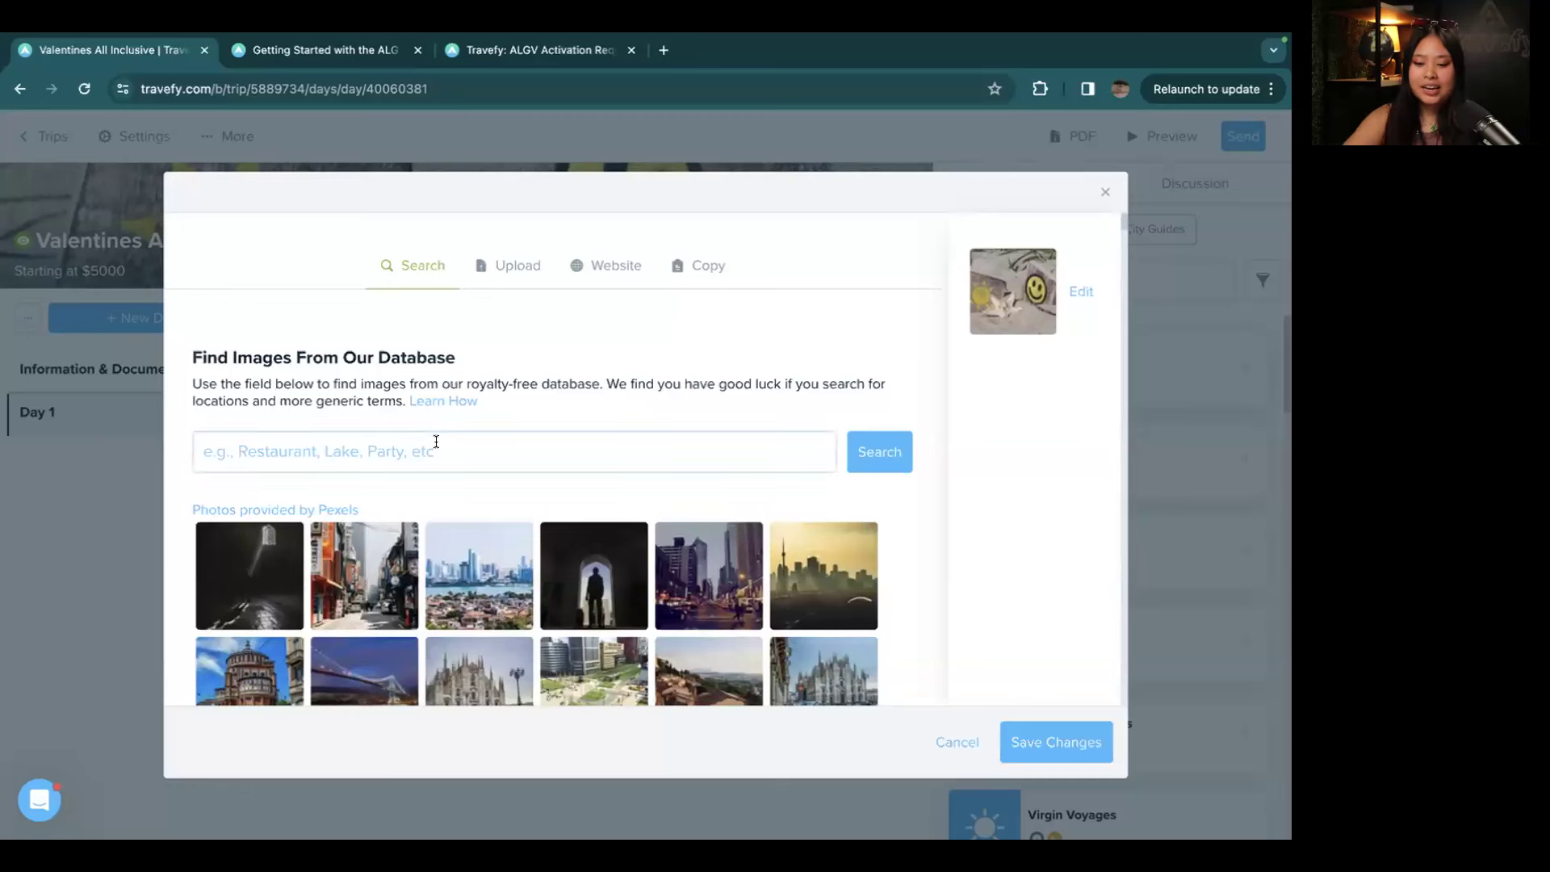
text(Valentine)
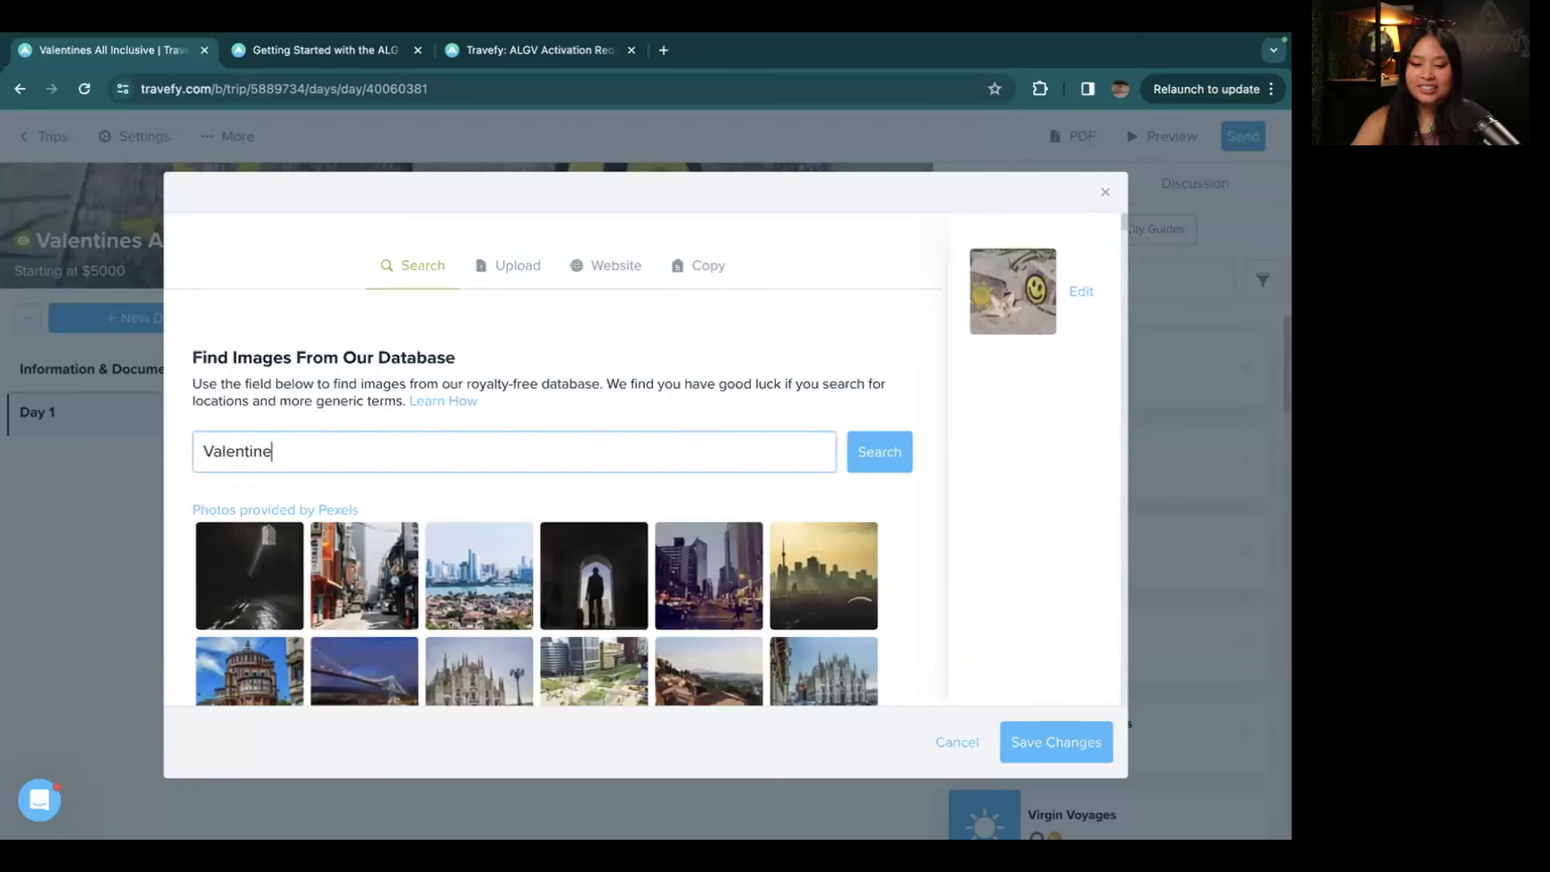
key(Return)
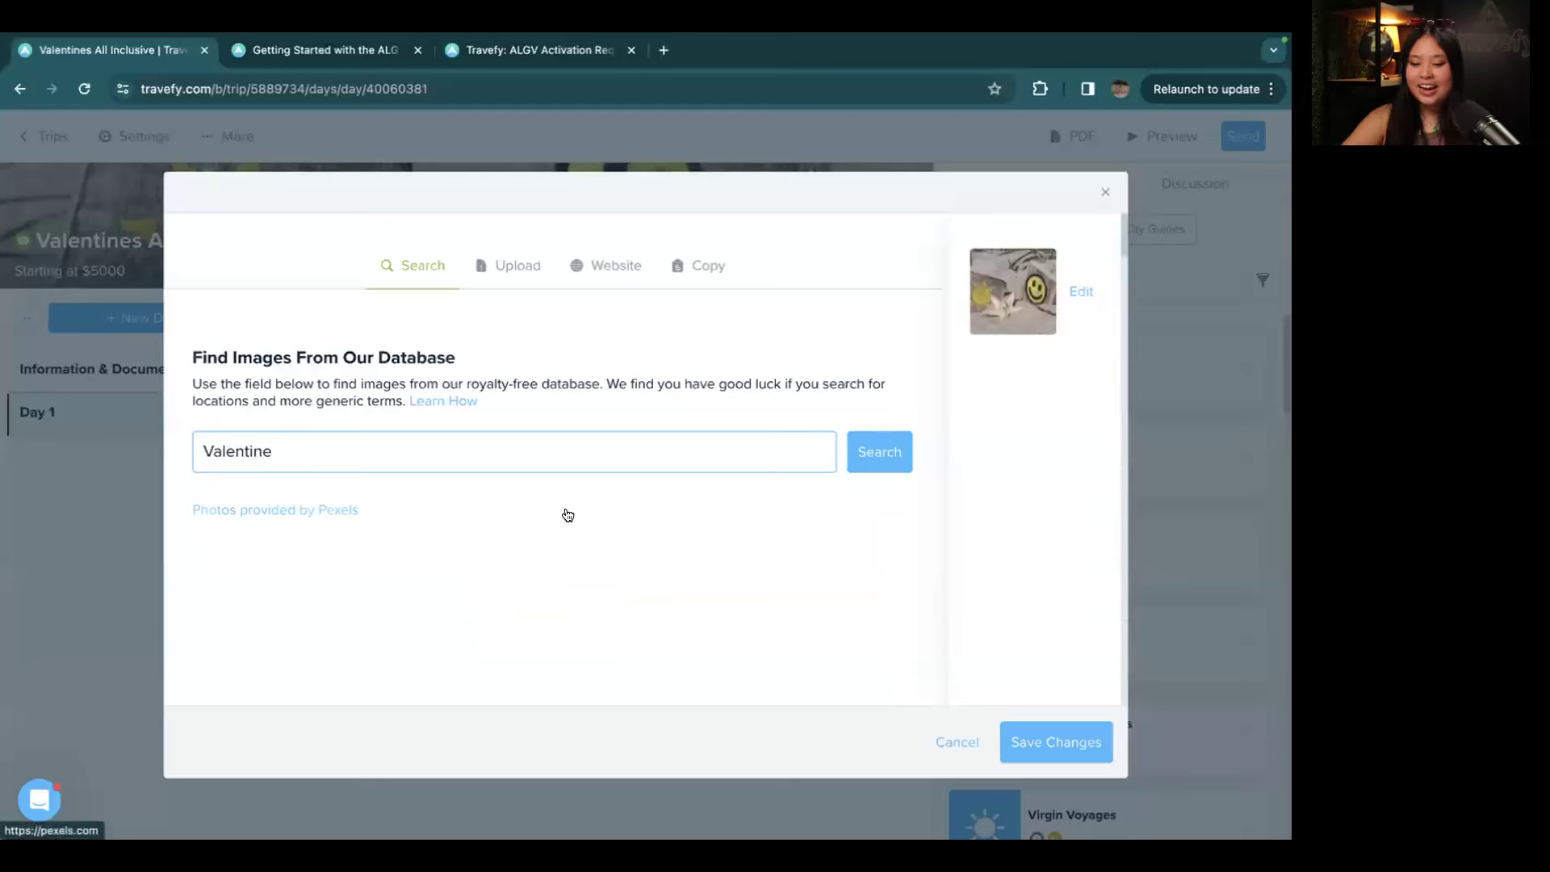
Step: Select the pink heart-gifts photo from the results and save it as the cover
scroll(568, 515, down, 1)
scroll(567, 515, down, 6)
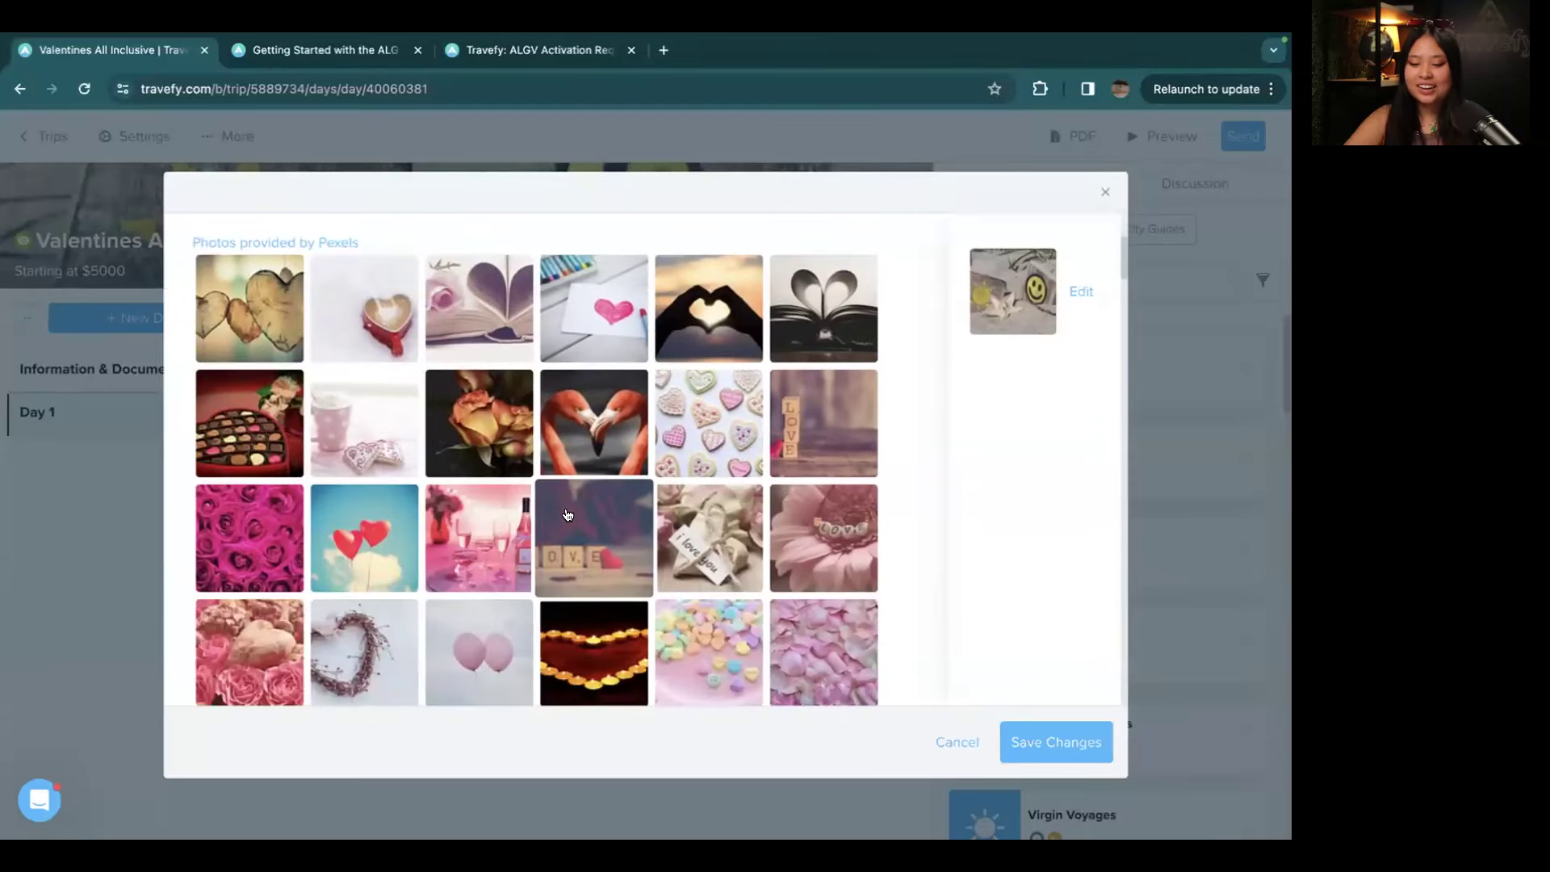
scroll(568, 514, down, 3)
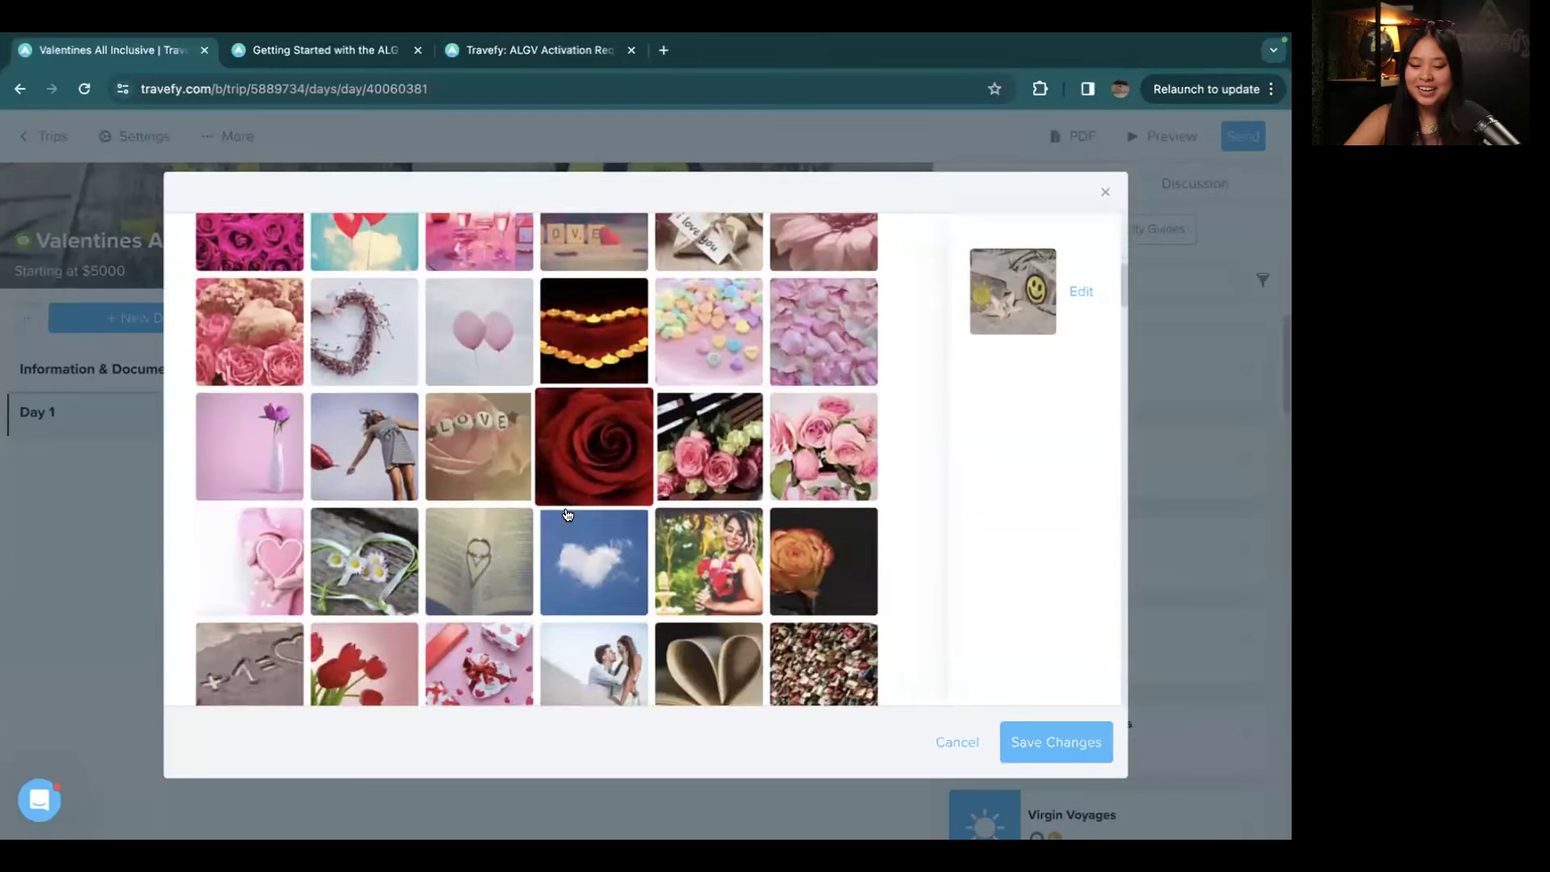
click(480, 550)
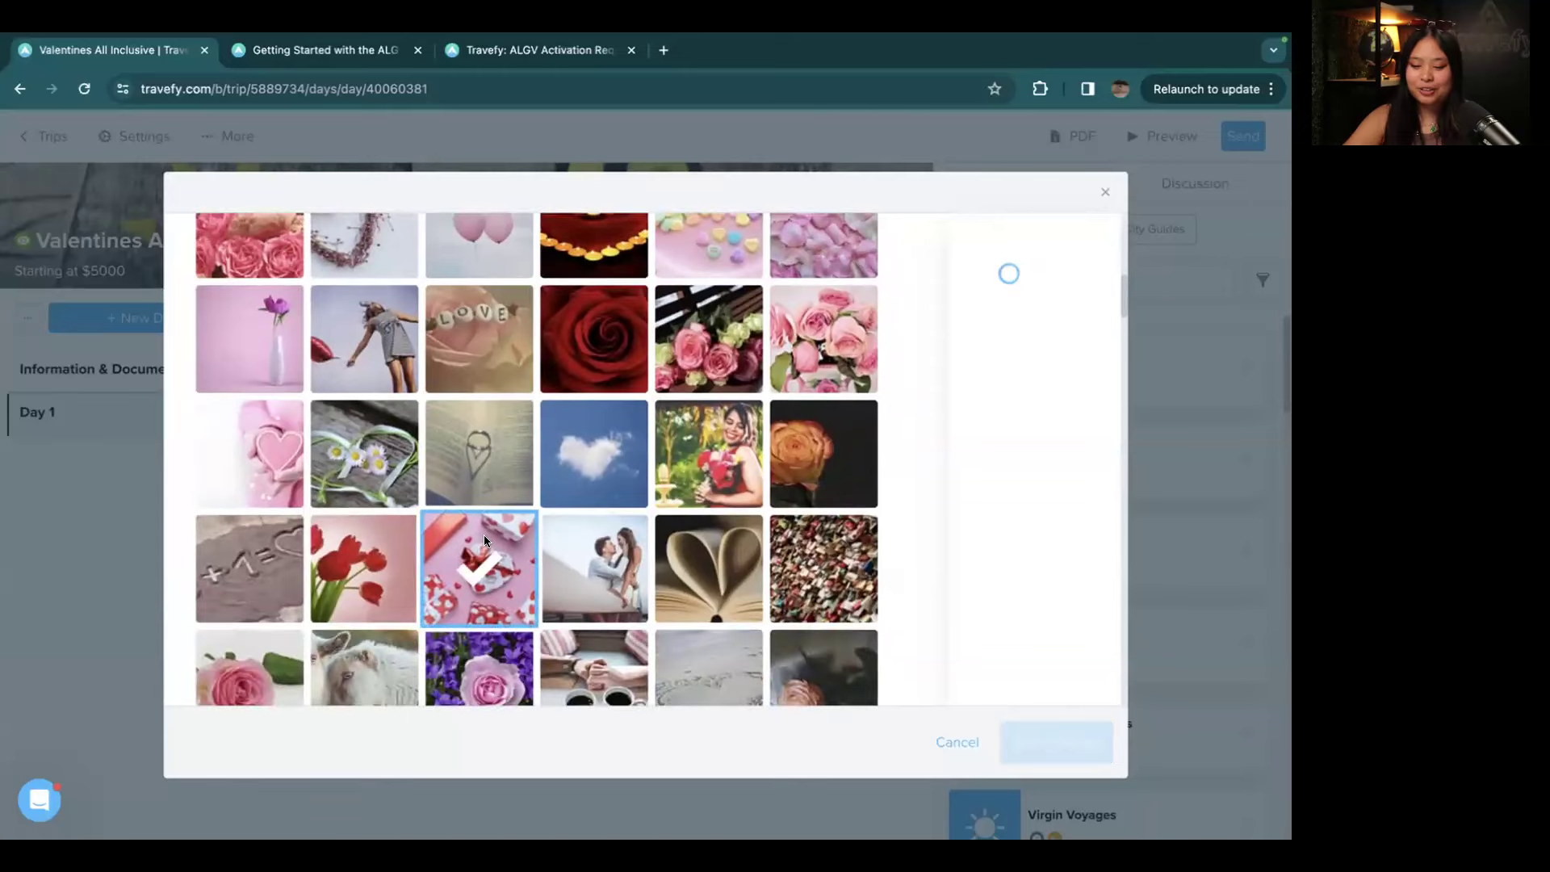
scroll(855, 451, up, 10)
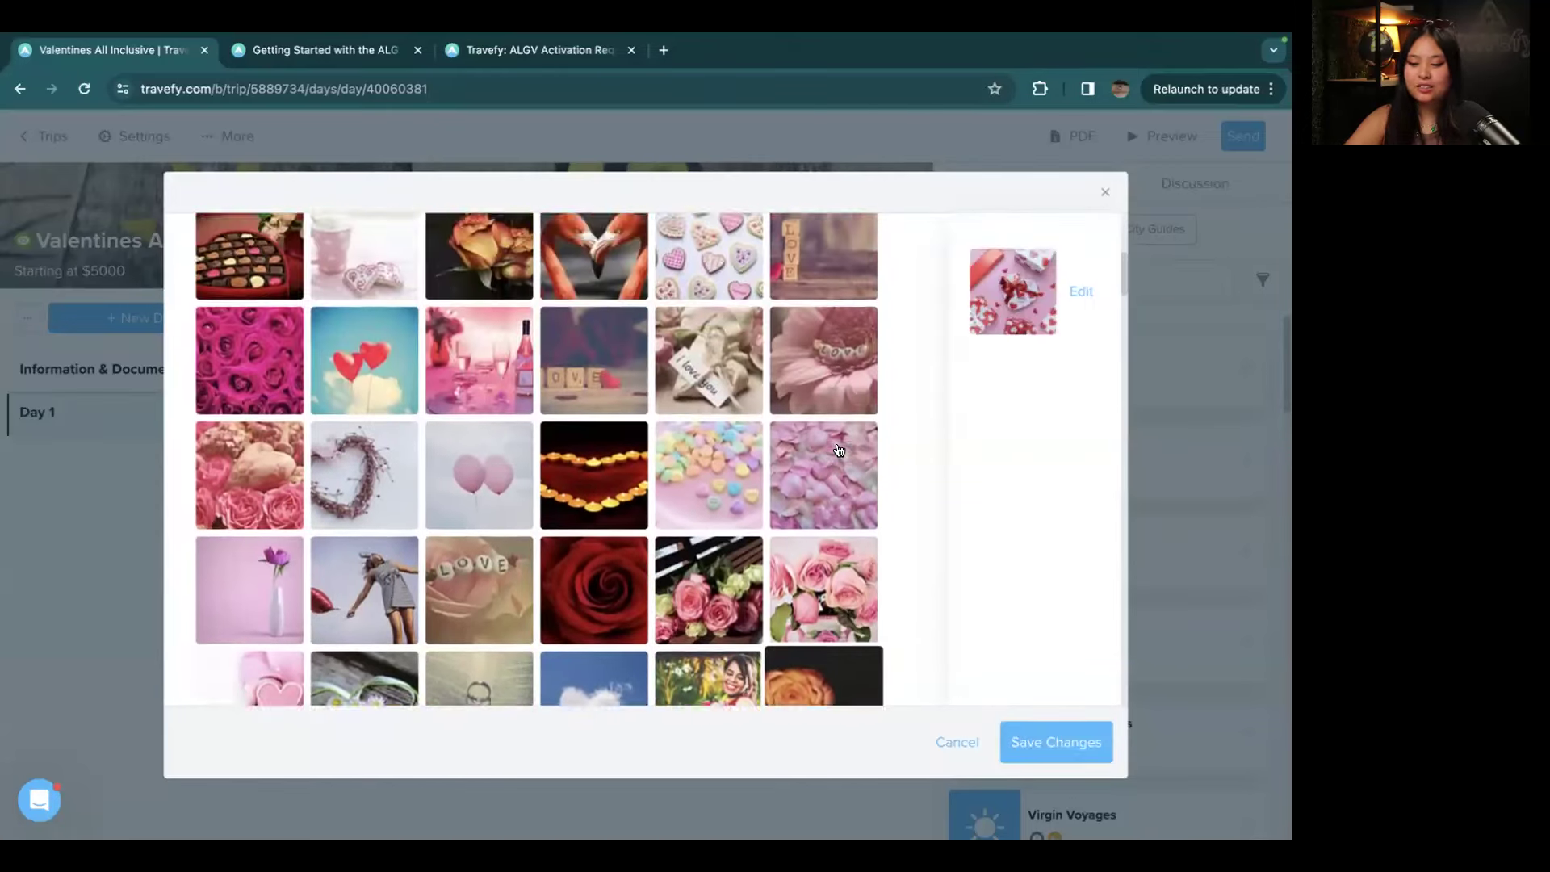
scroll(807, 440, up, 2)
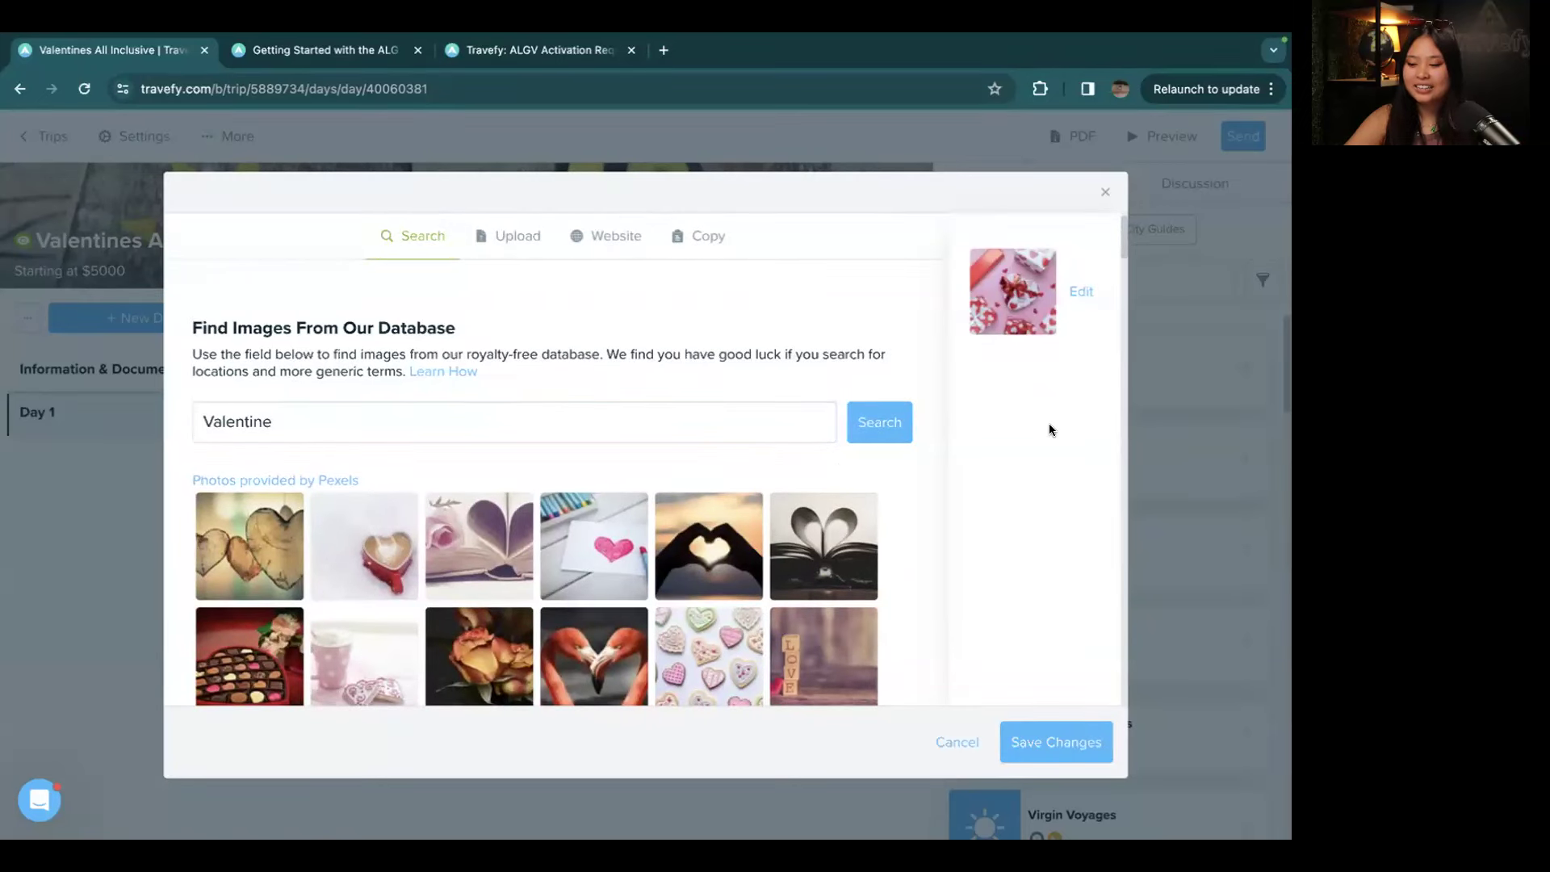
click(1043, 739)
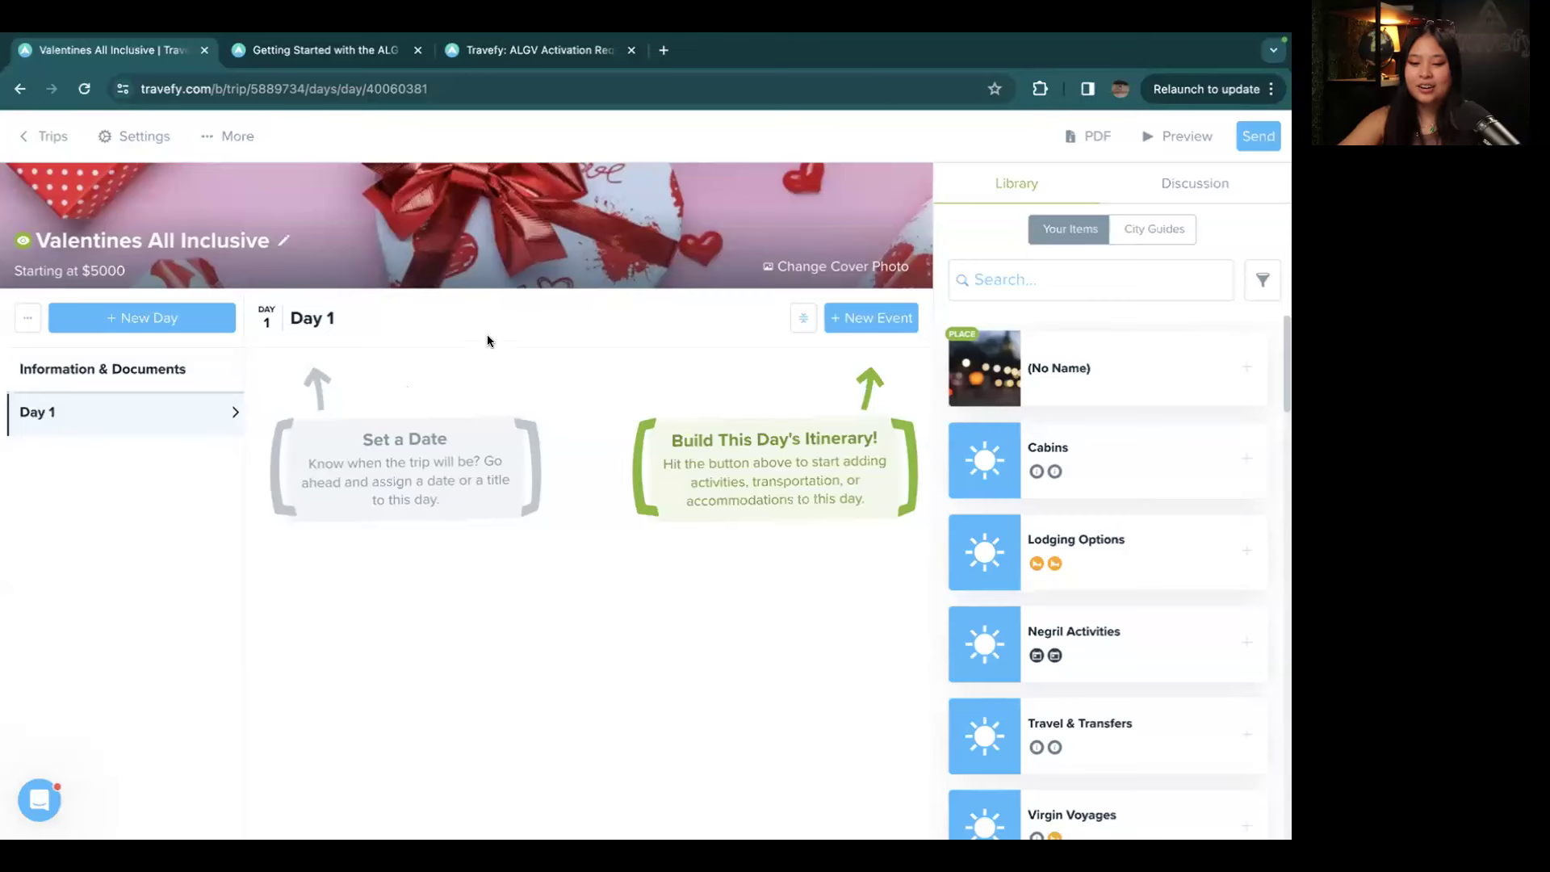
Step: Retitle Day 1 as 'Hotel Information'
click(336, 321)
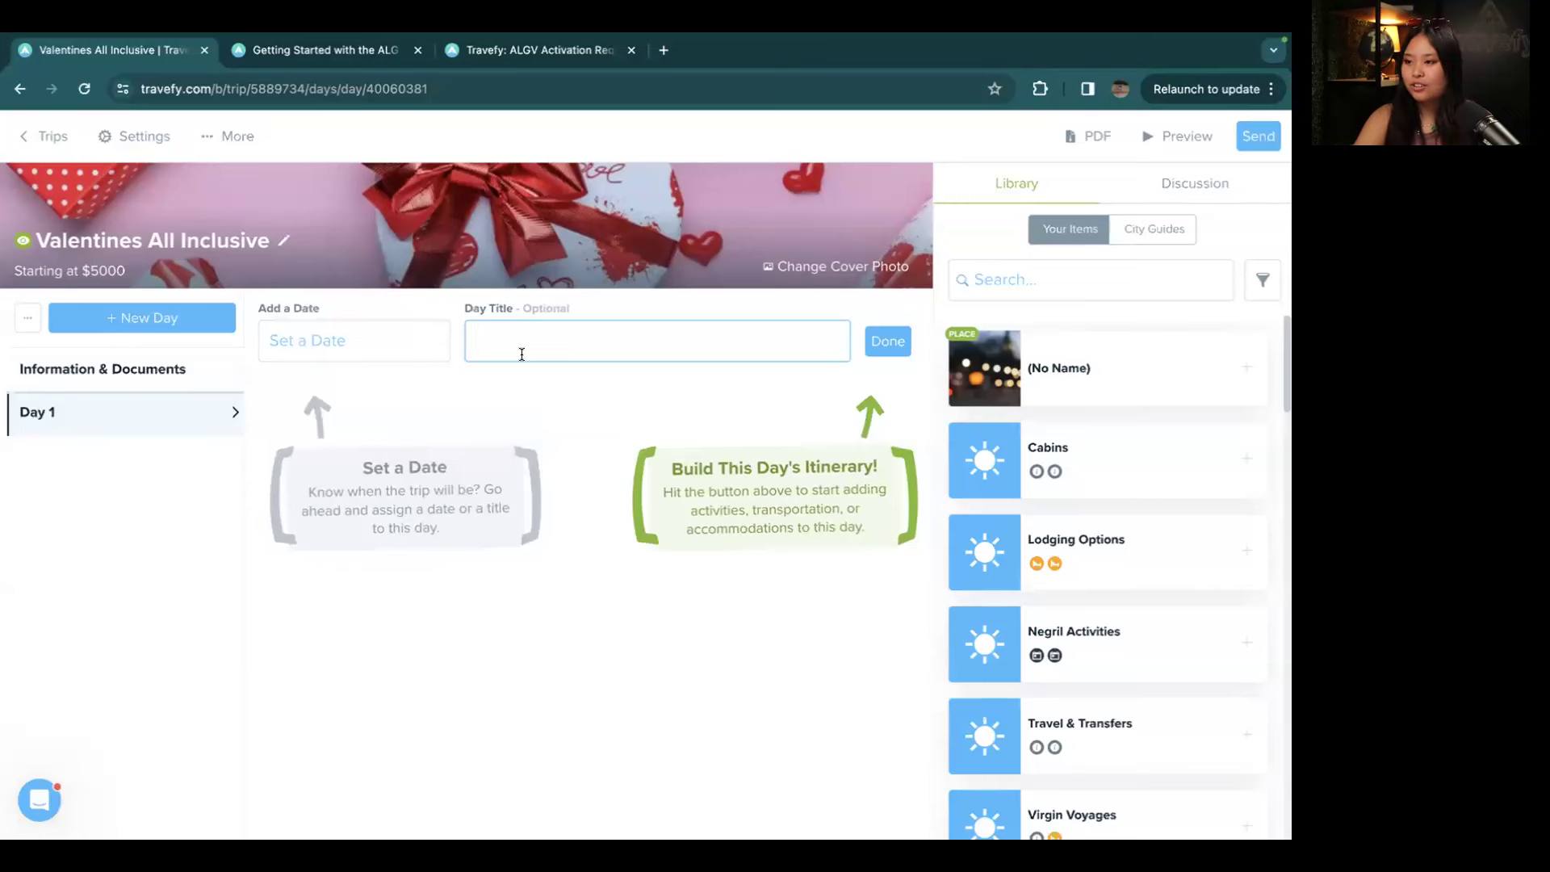
text(Hotel Information)
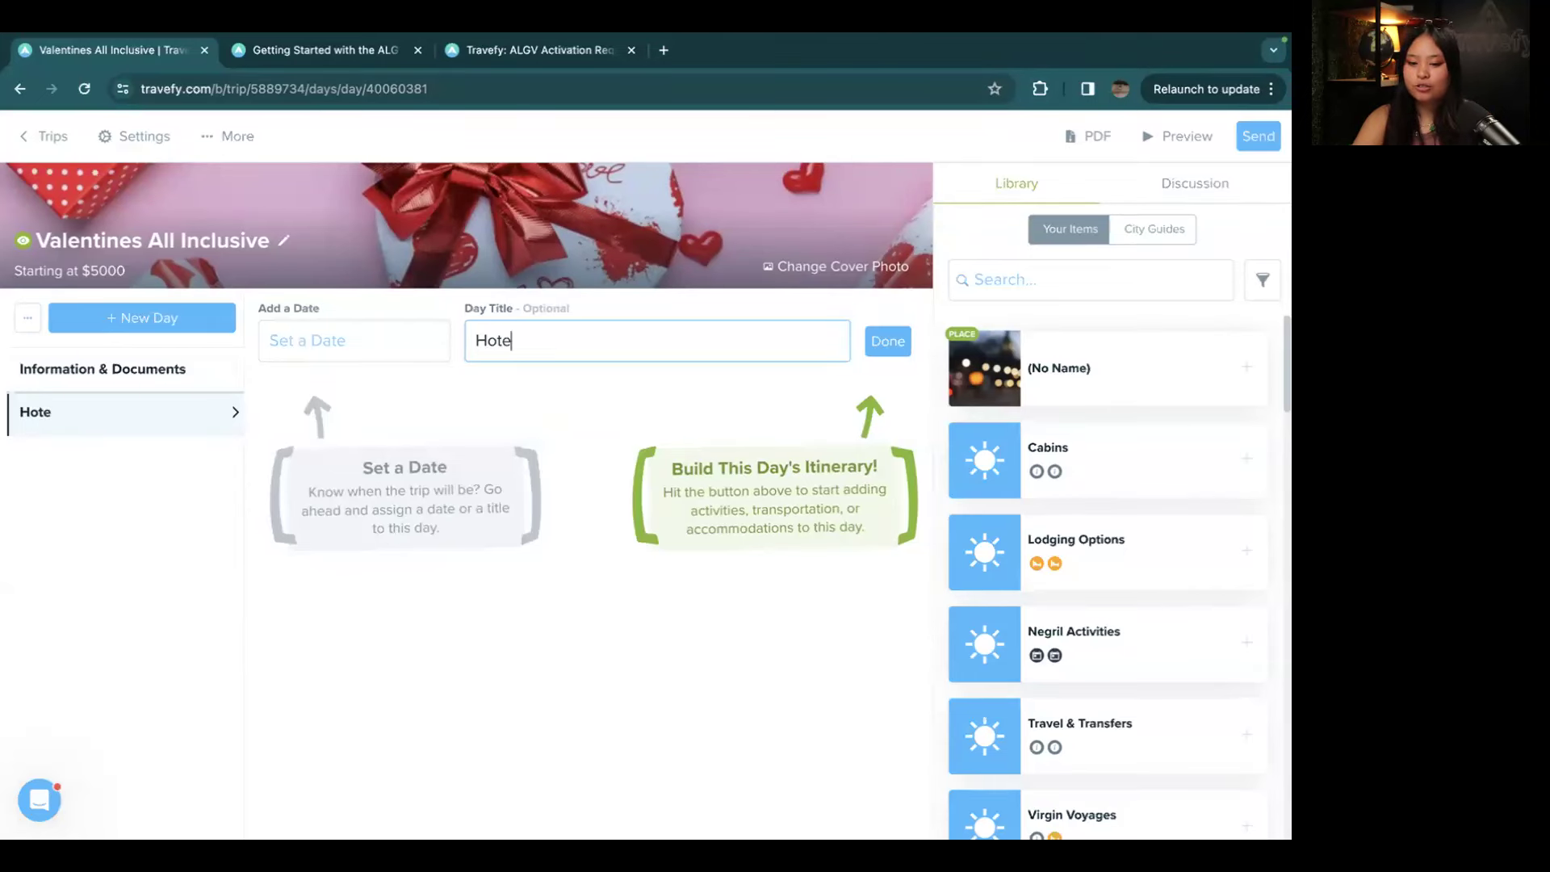
click(887, 341)
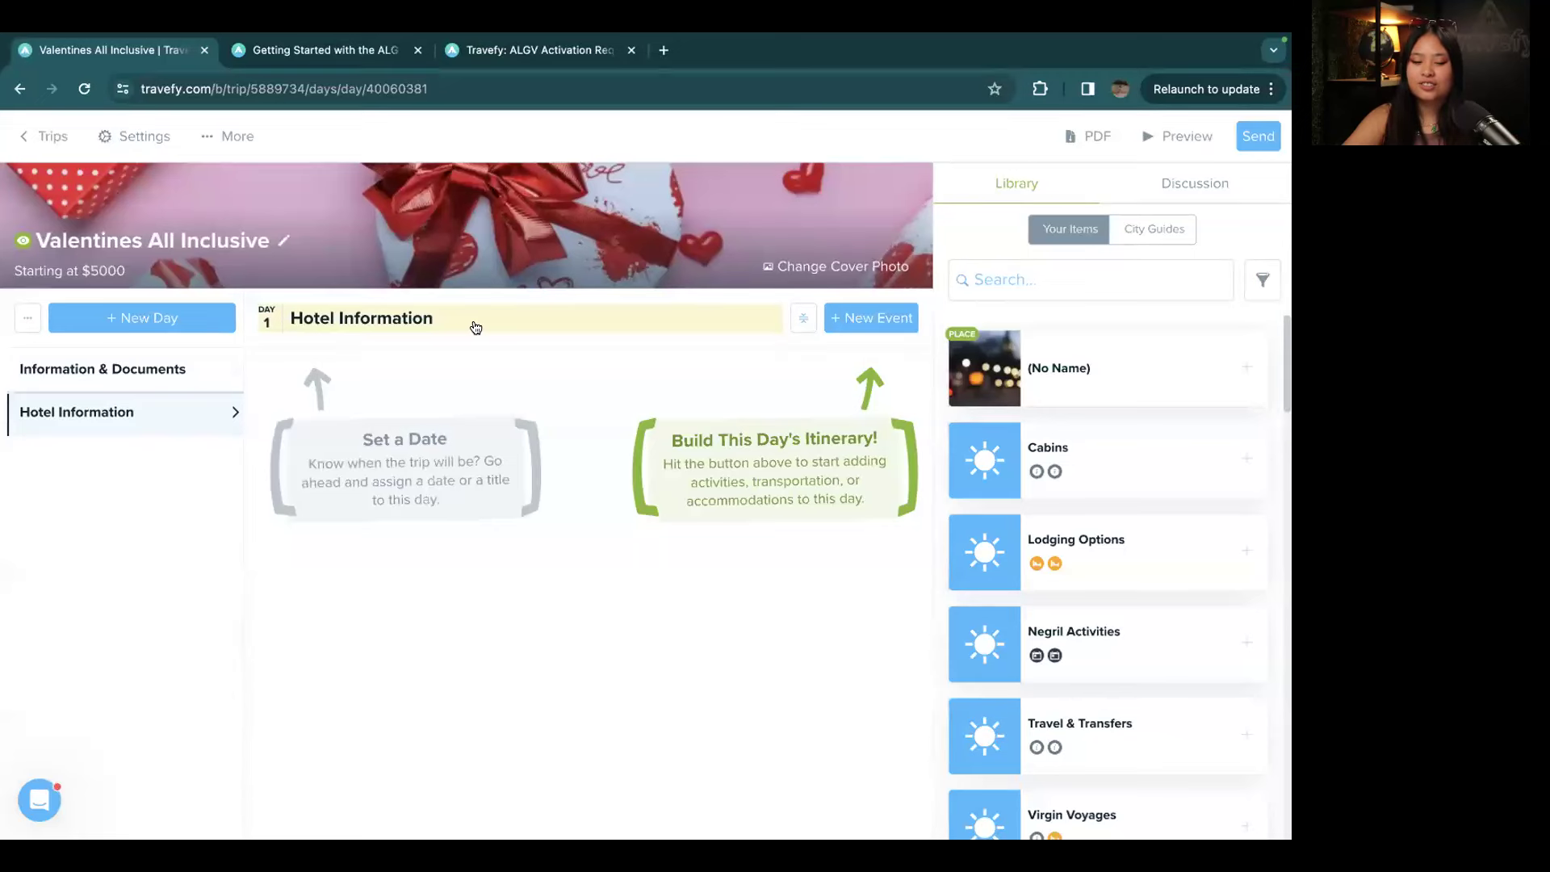
Step: Add a new day titled 'Available Activities', then return to the Hotel Information day
click(189, 319)
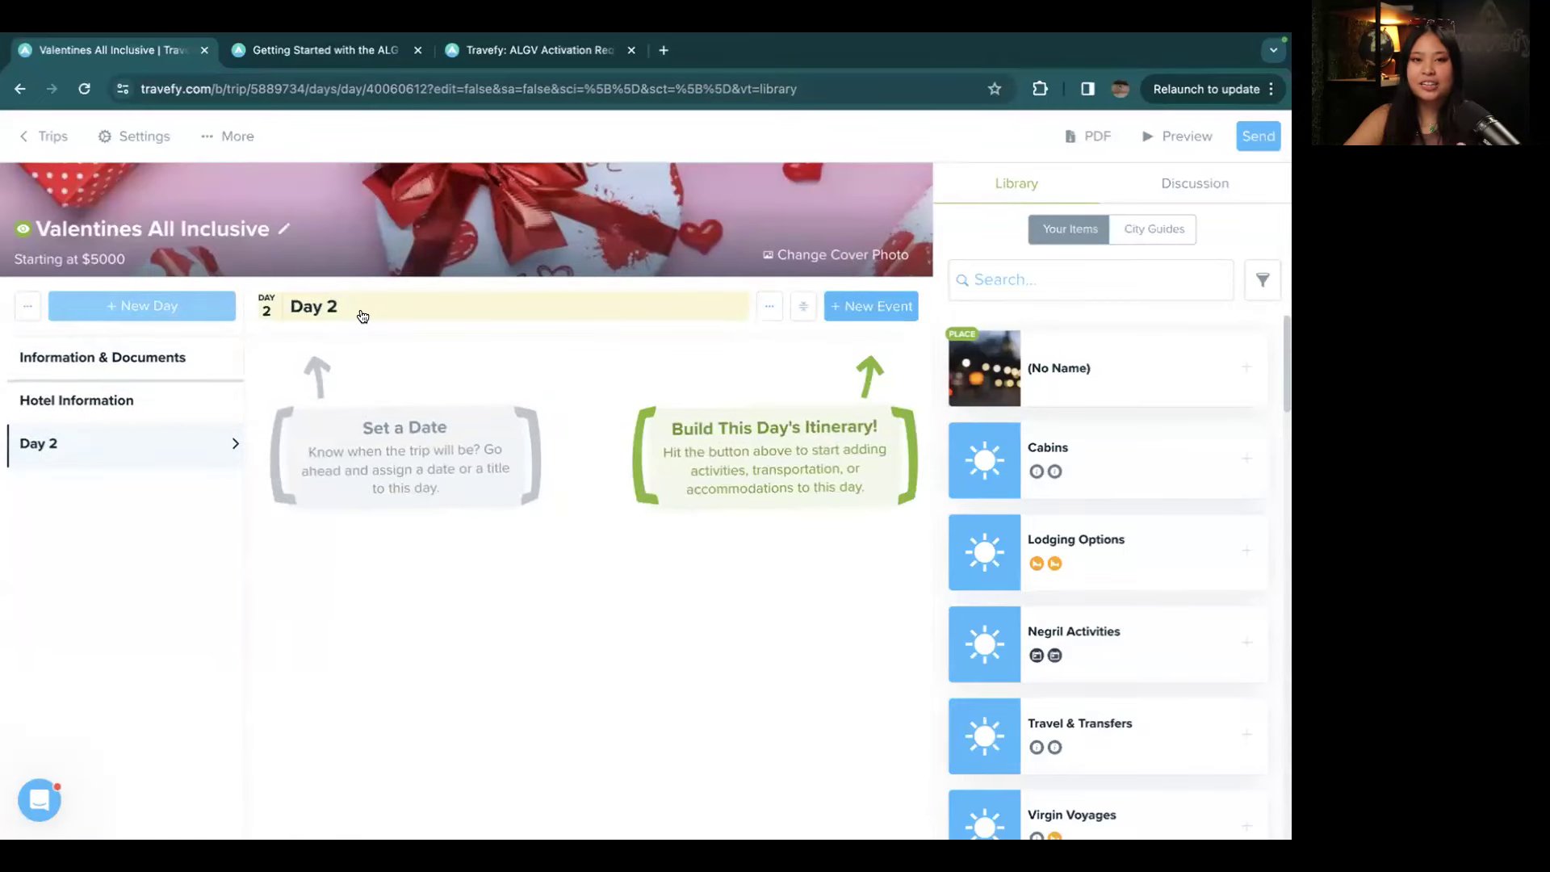
click(363, 316)
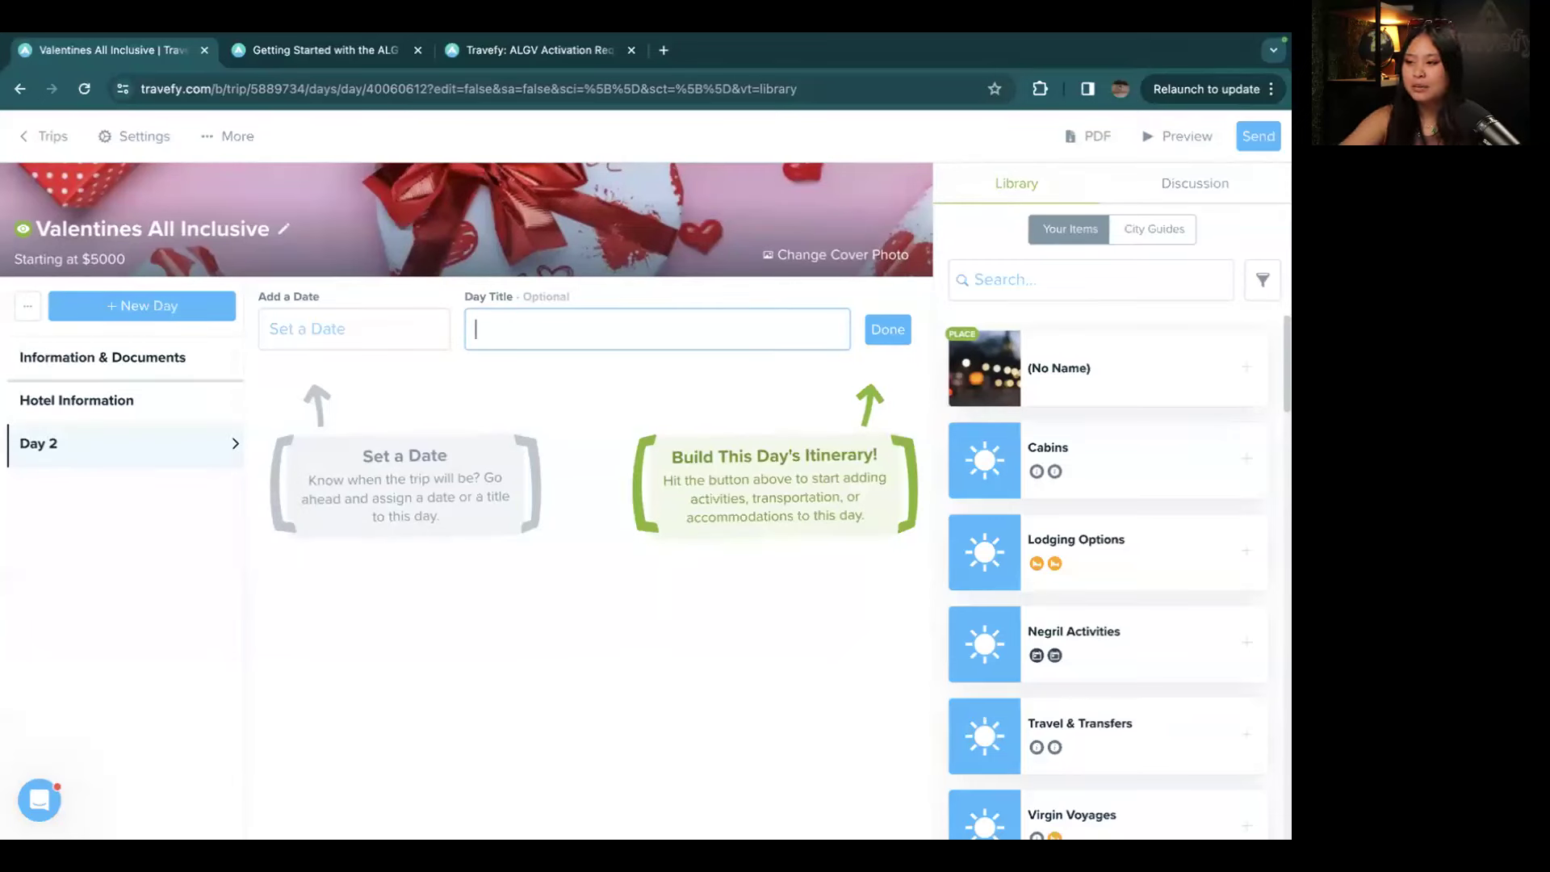
text(A)
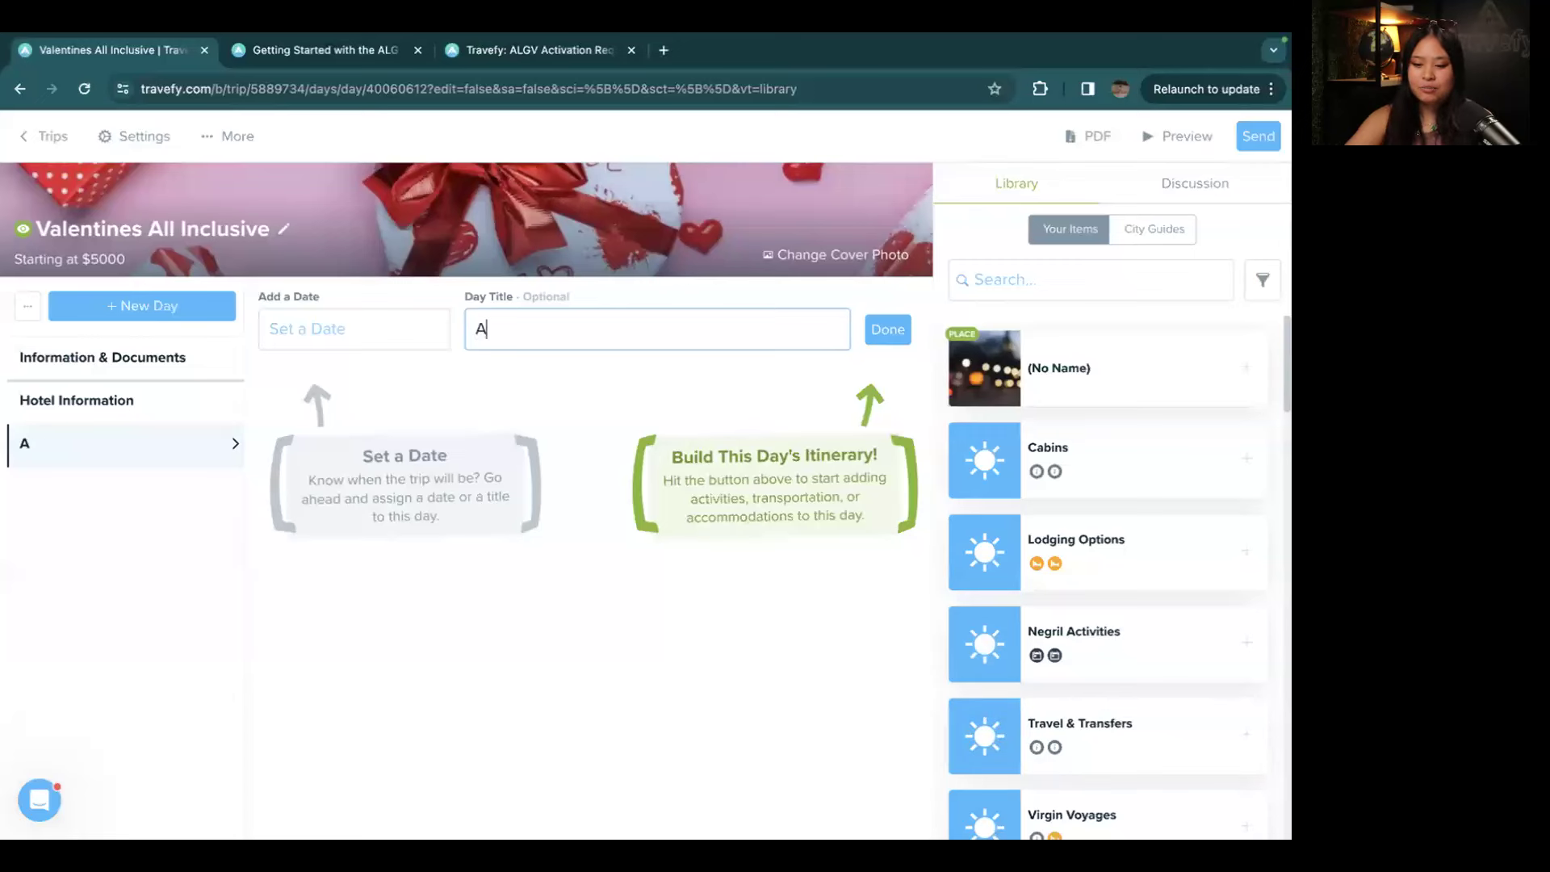
text(vailable Activities)
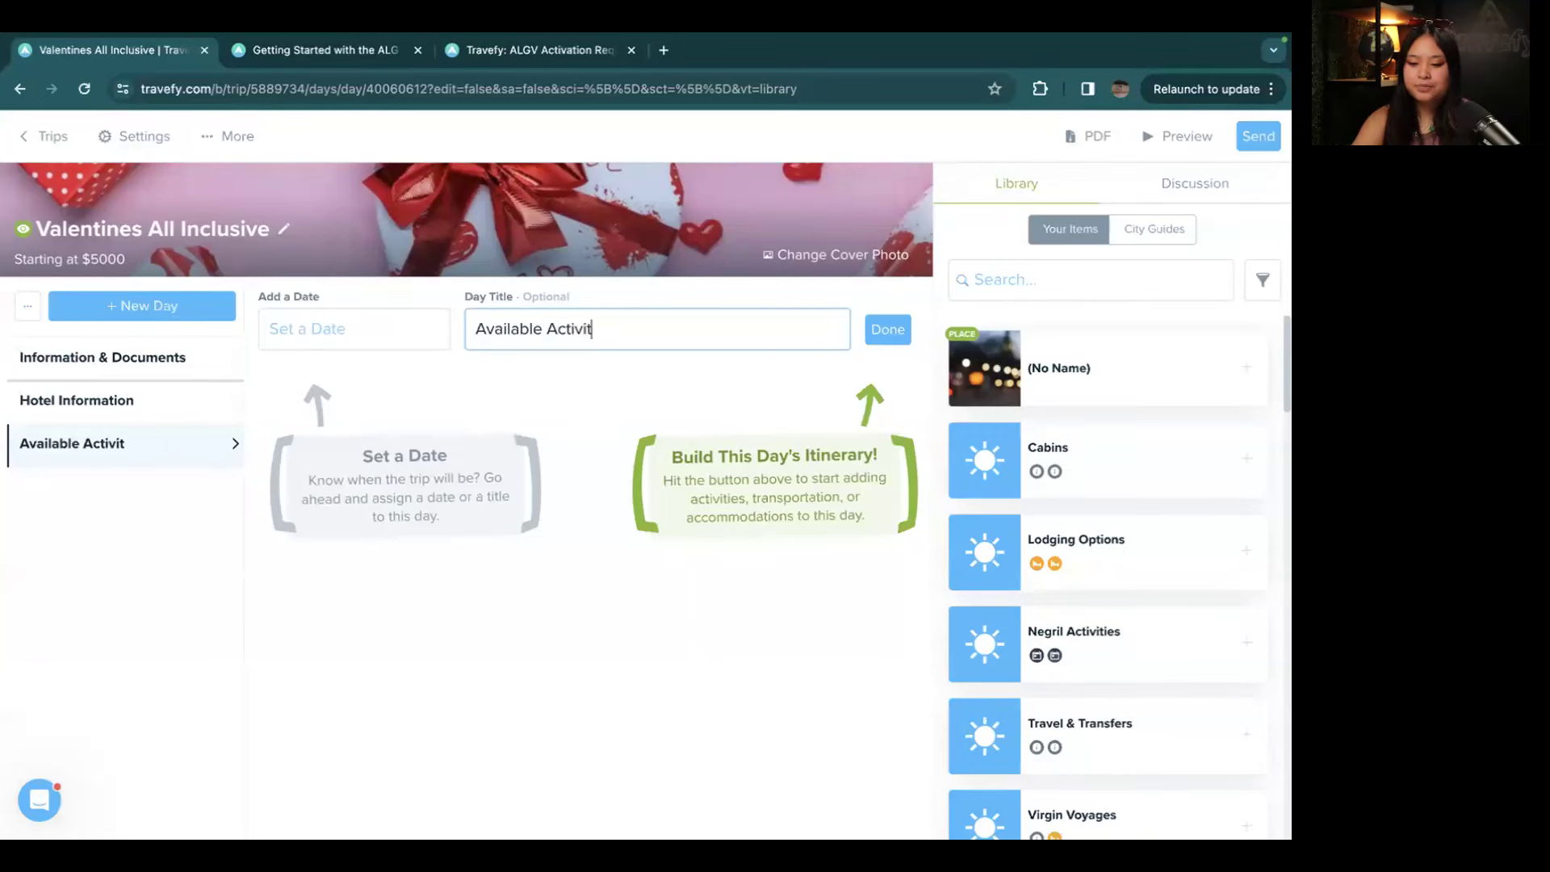
click(888, 329)
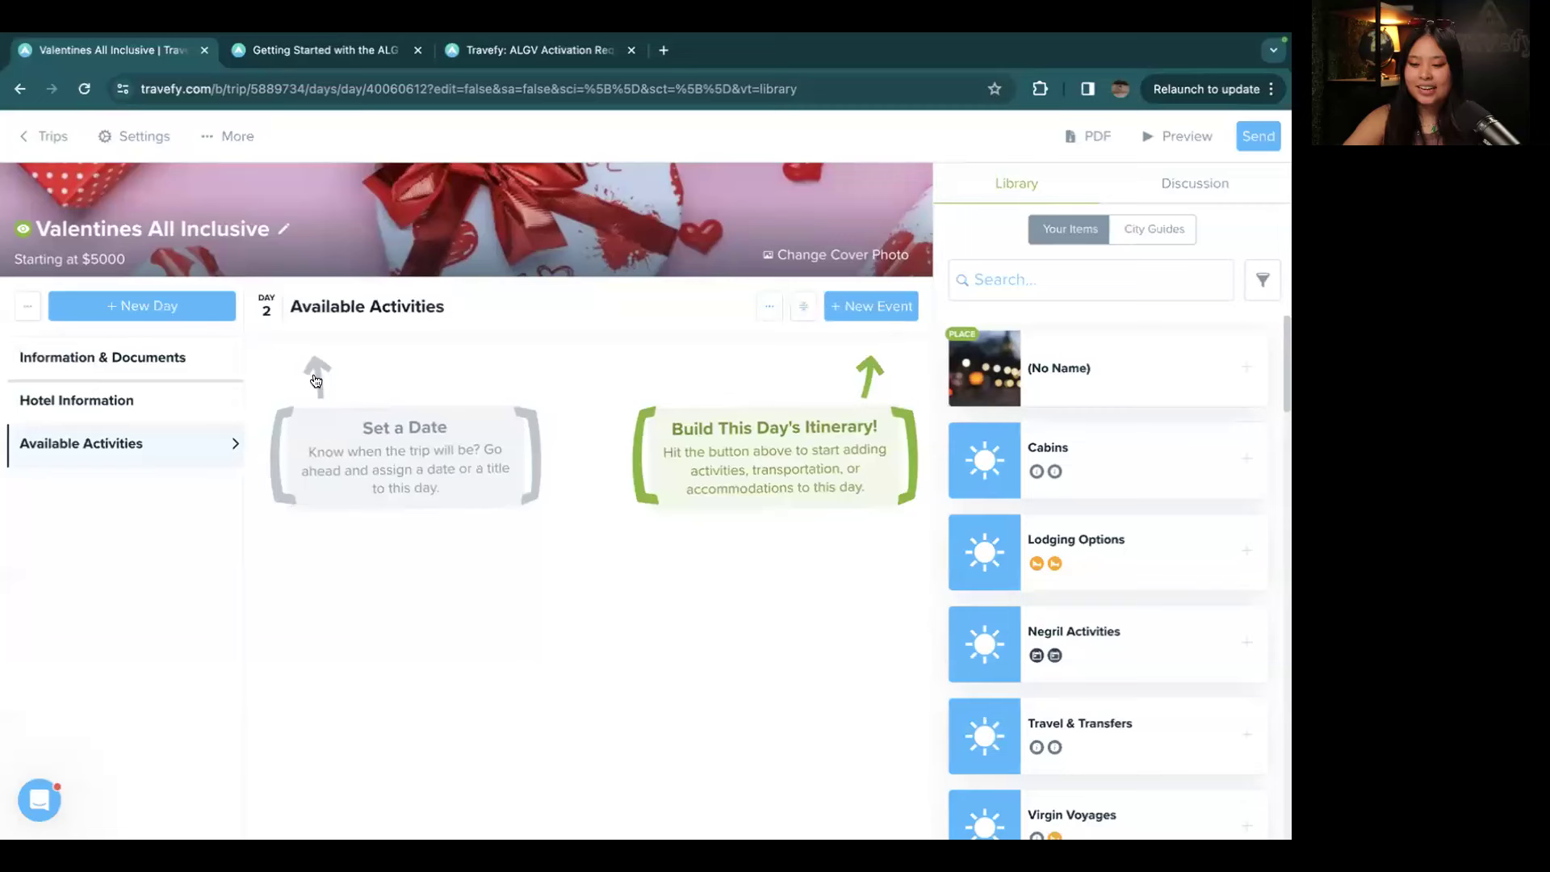
click(144, 408)
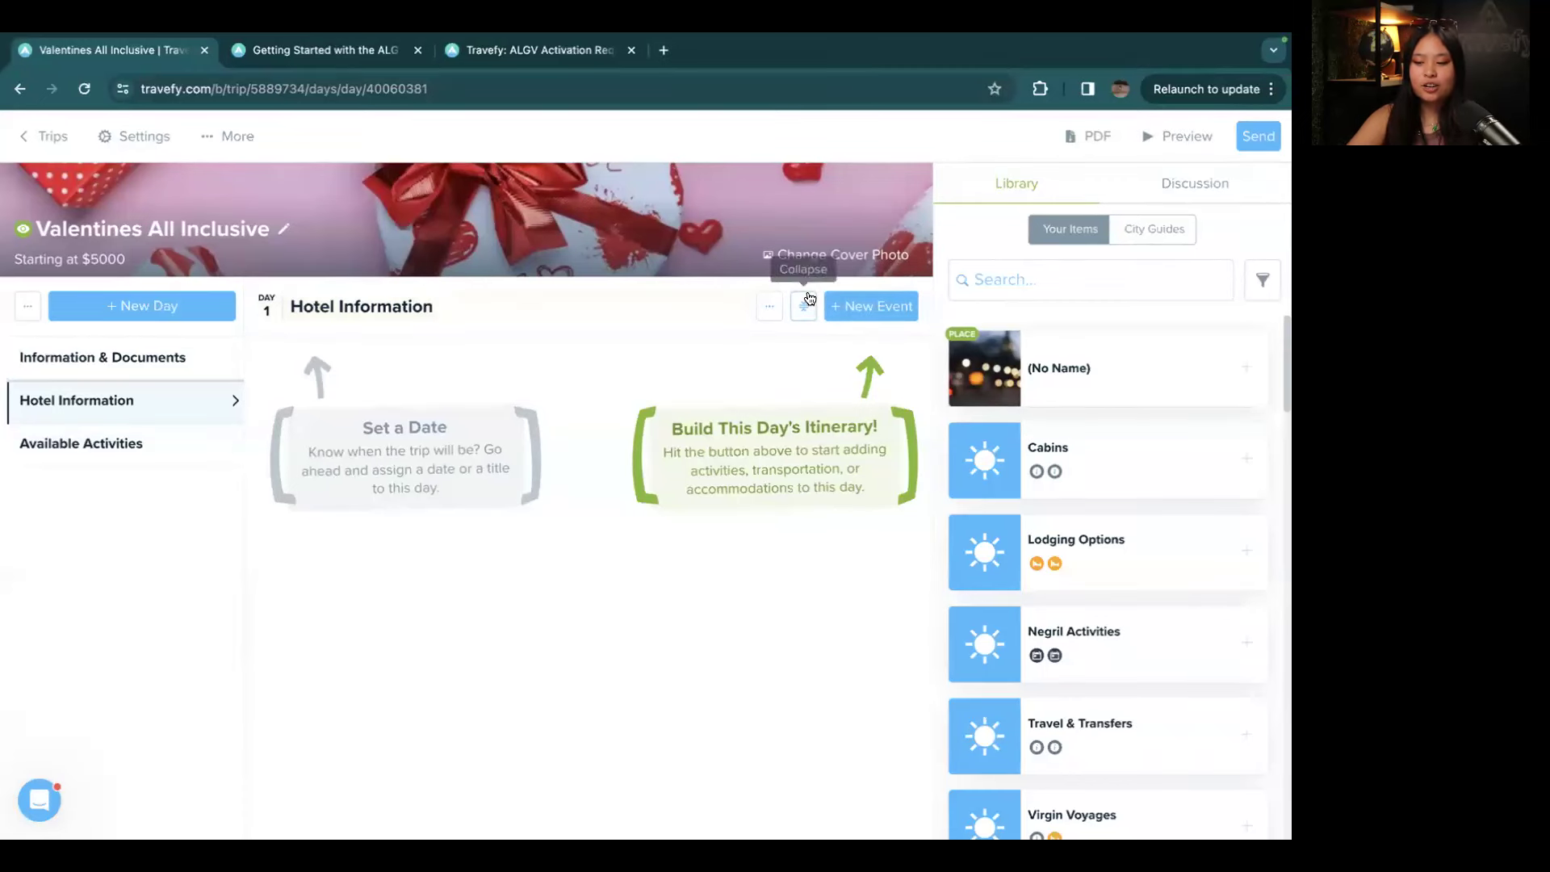
Step: Add a lodging event for Couples Swept Away, found by searching 'Couples swept', to Hotel Information
click(853, 309)
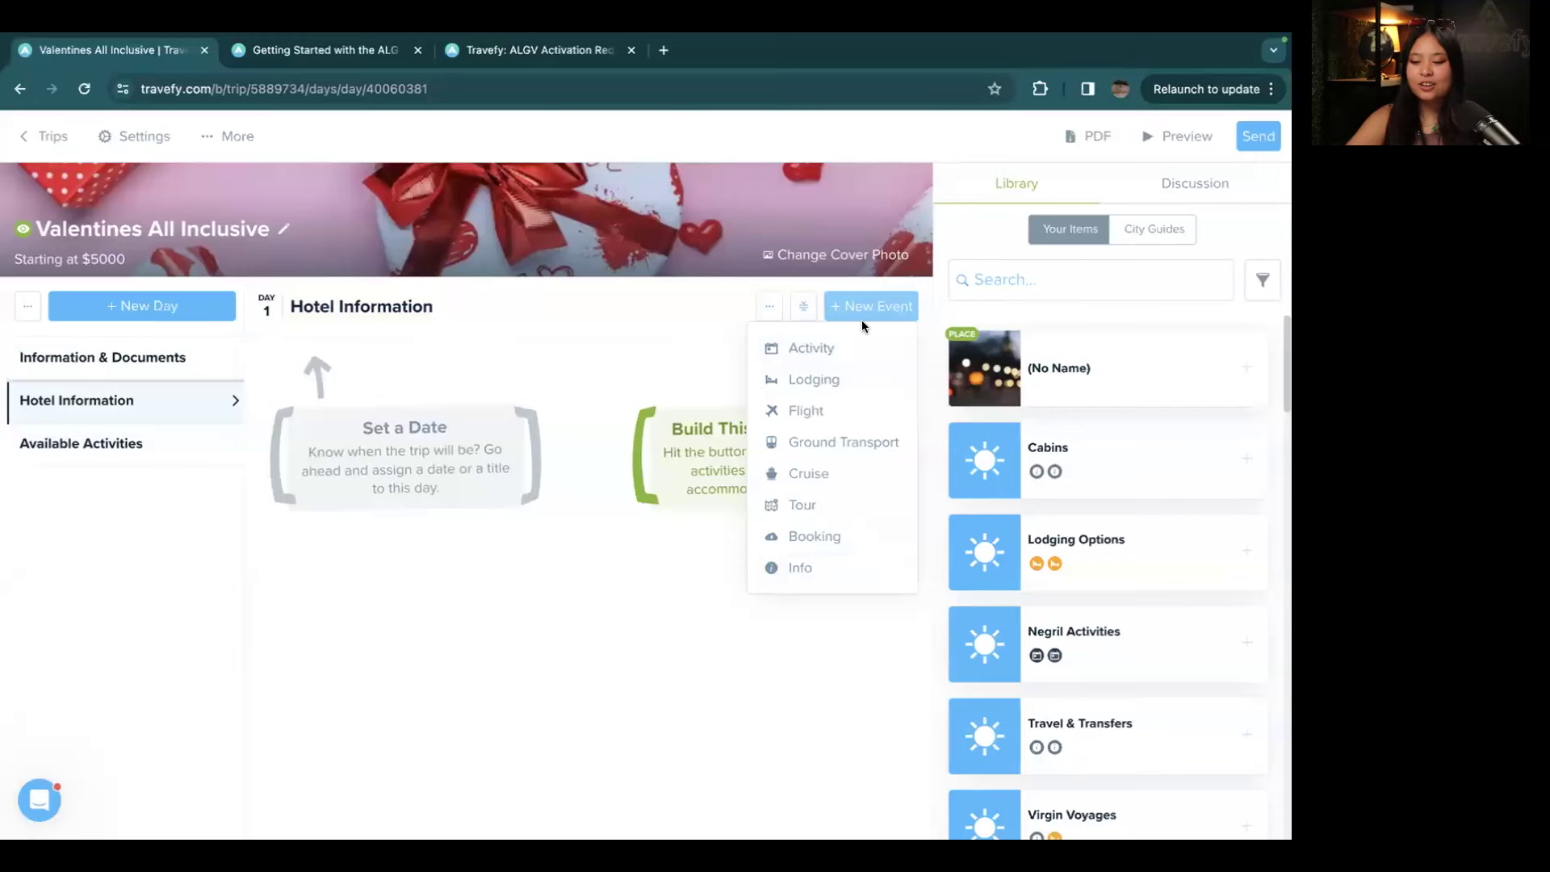
click(860, 378)
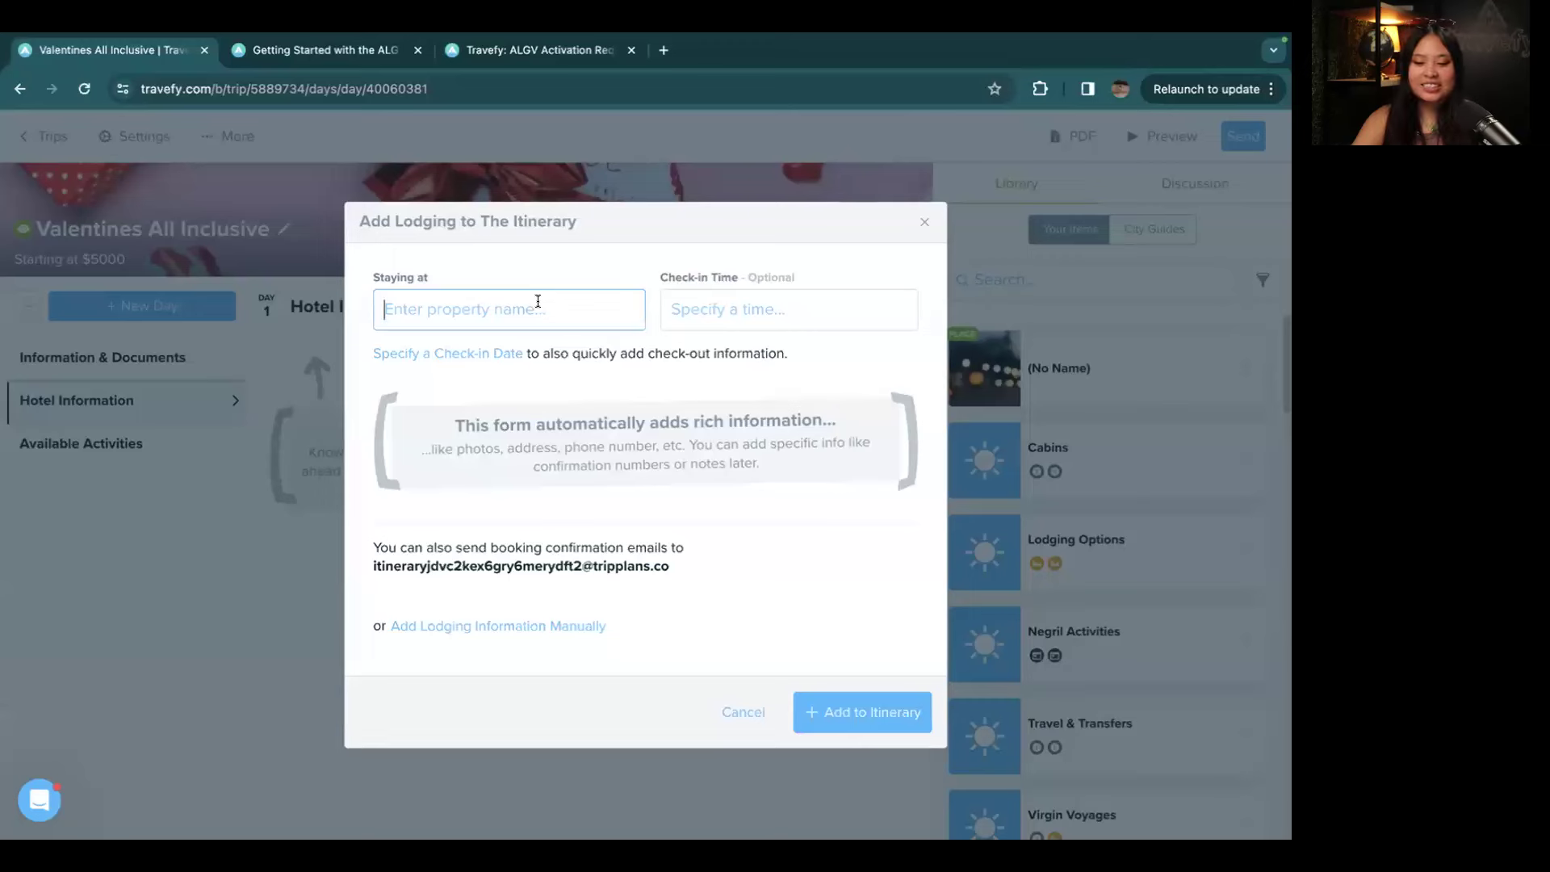
text(Couples swept)
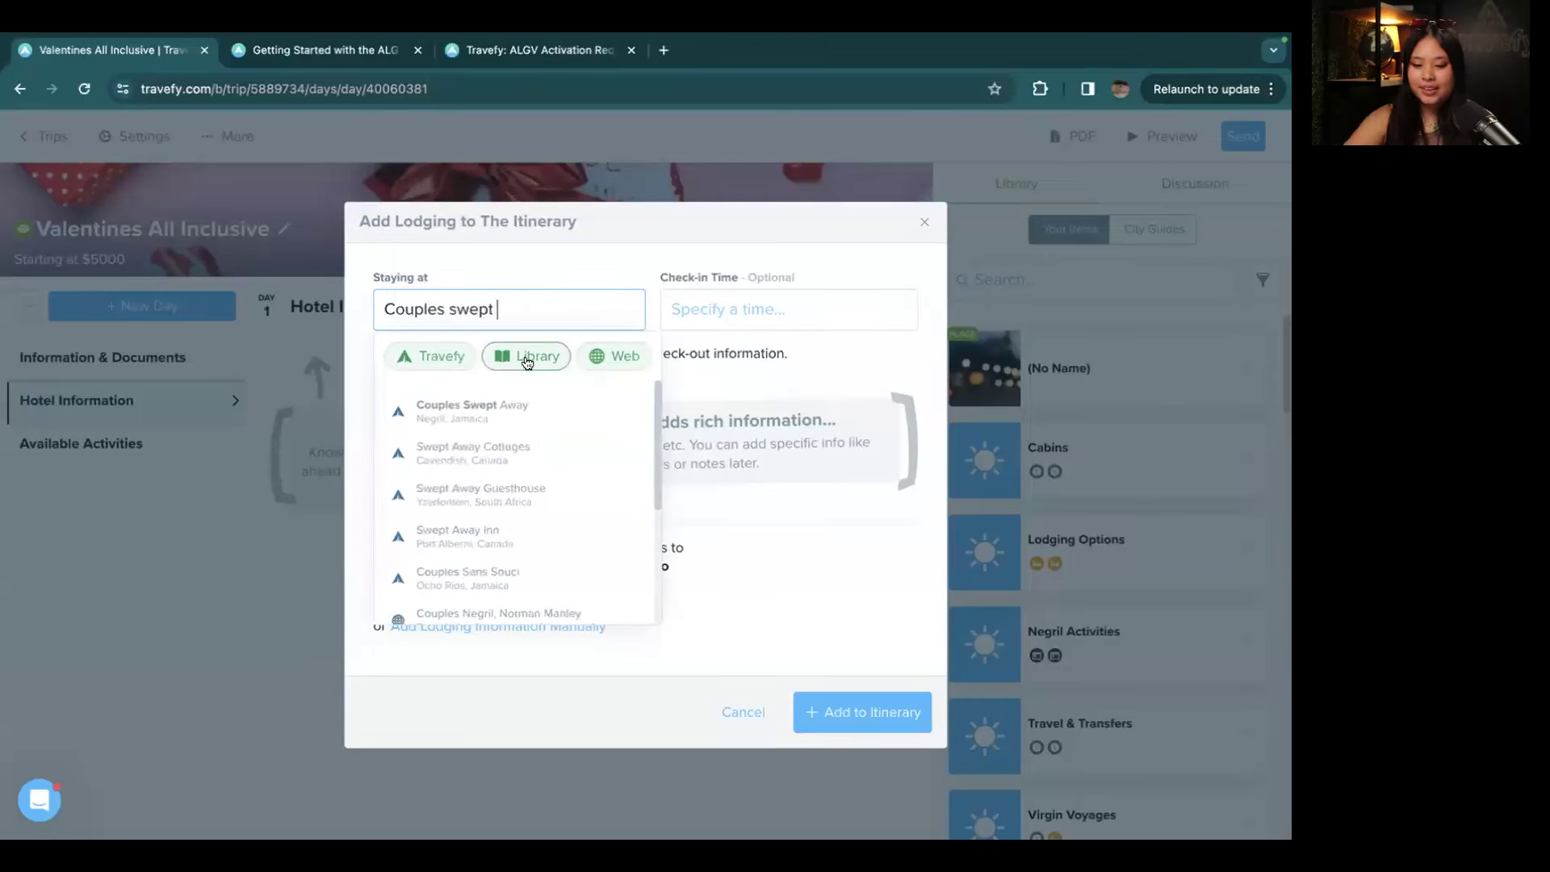
scroll(494, 400, up, 3)
scroll(493, 401, up, 5)
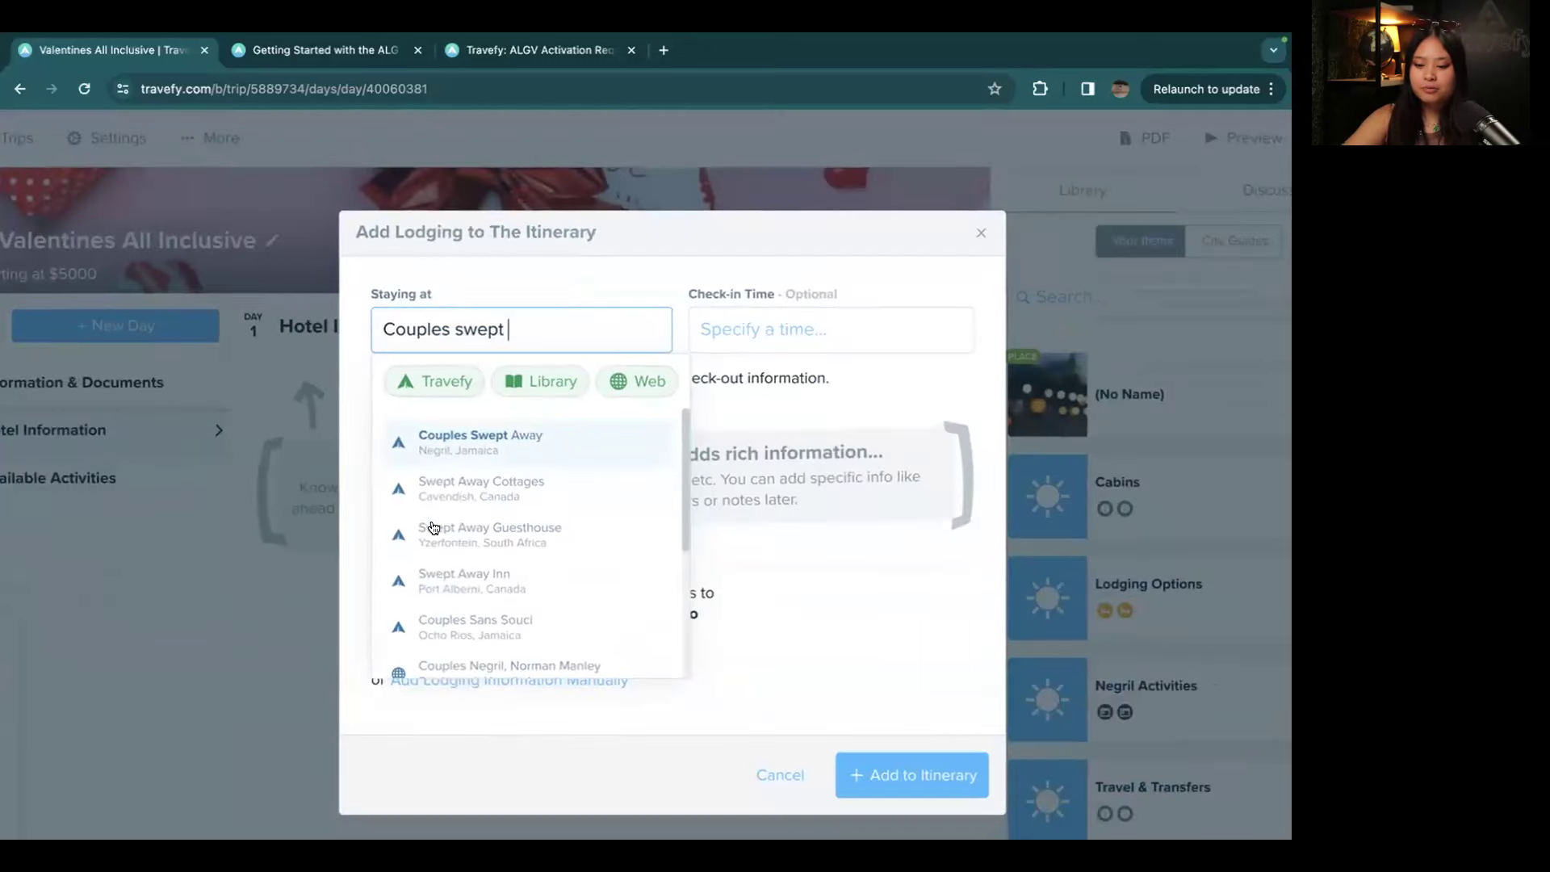
click(478, 441)
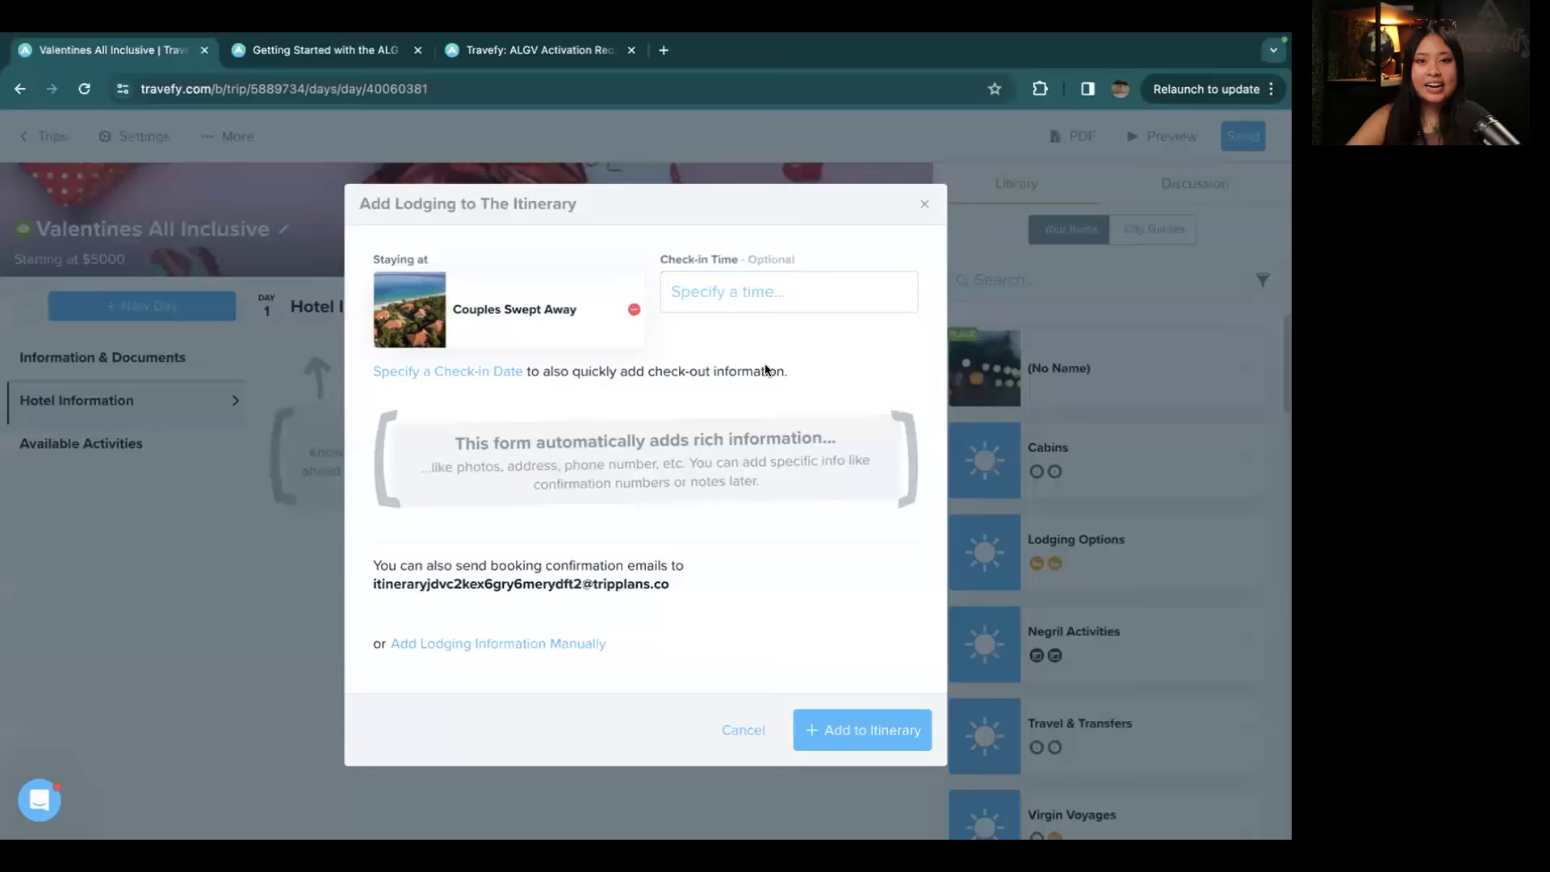
click(845, 725)
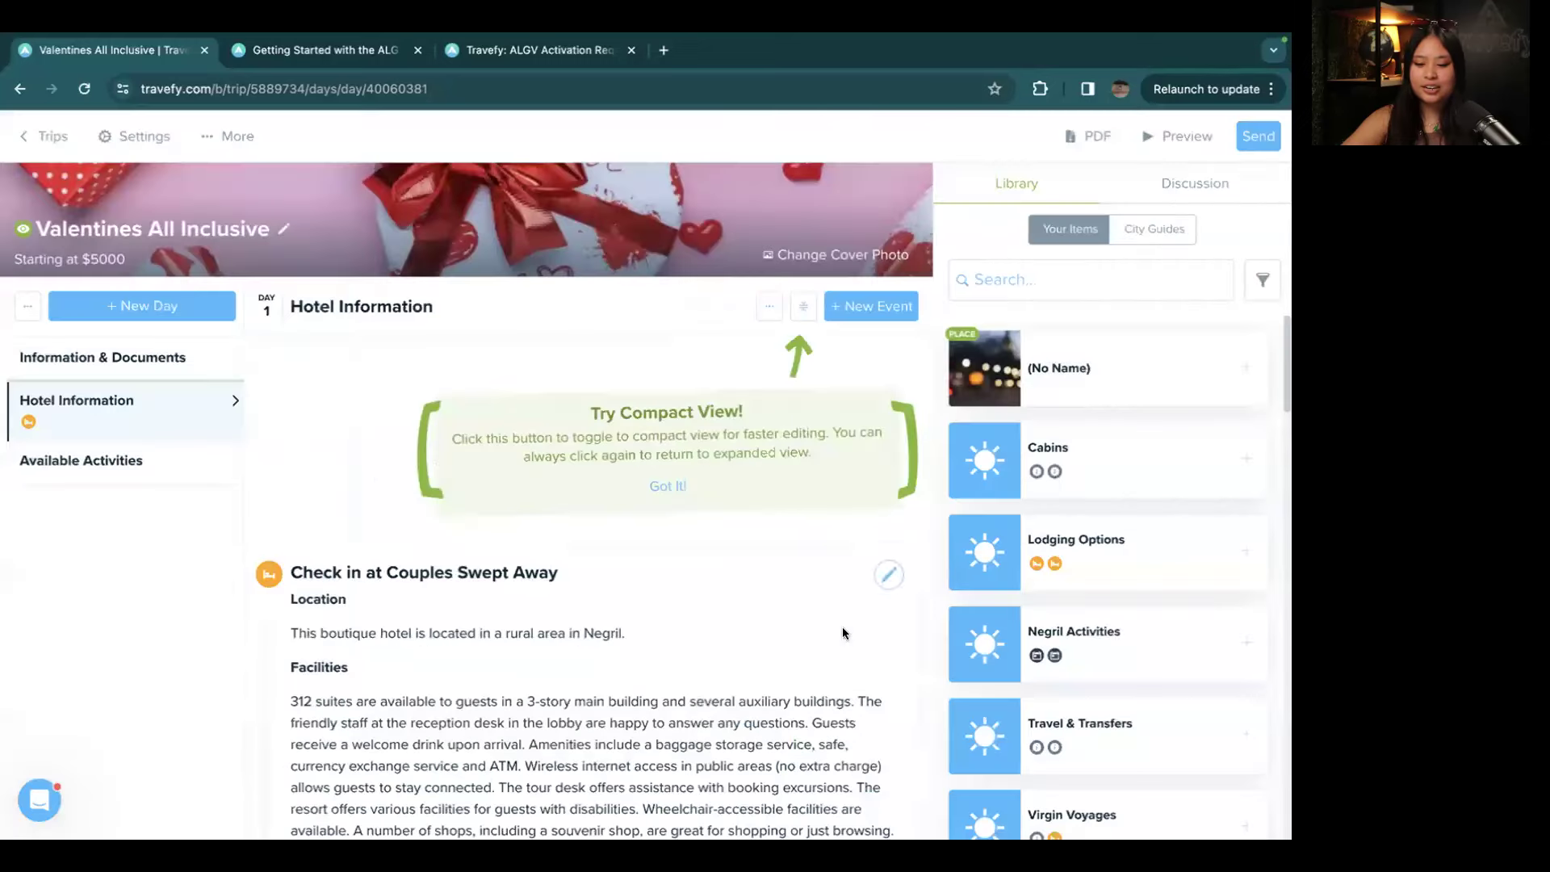
scroll(783, 509, down, 5)
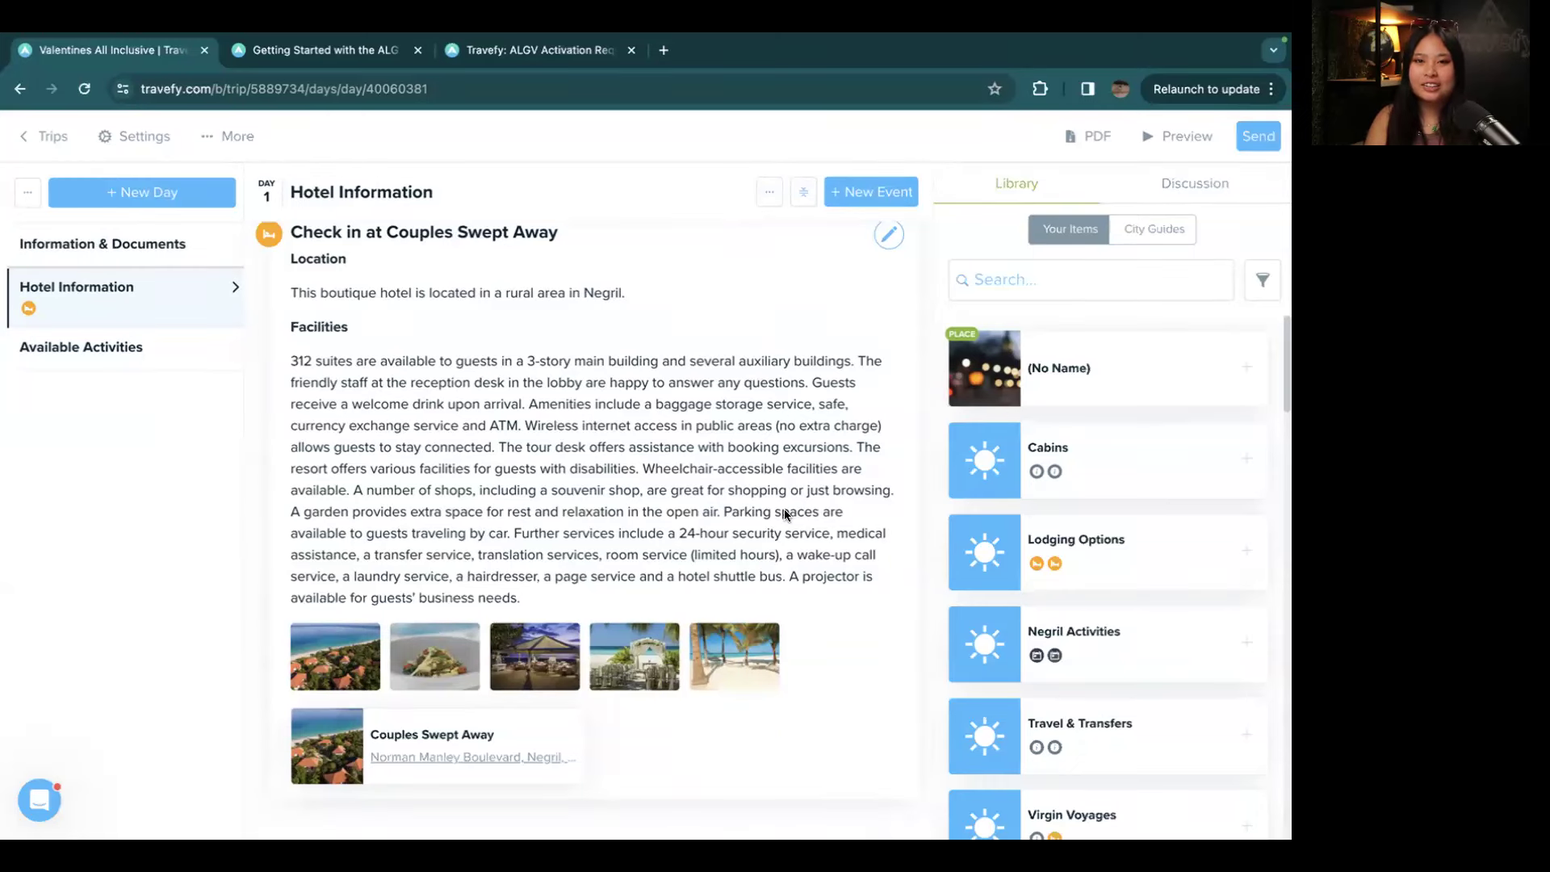
scroll(784, 514, up, 1)
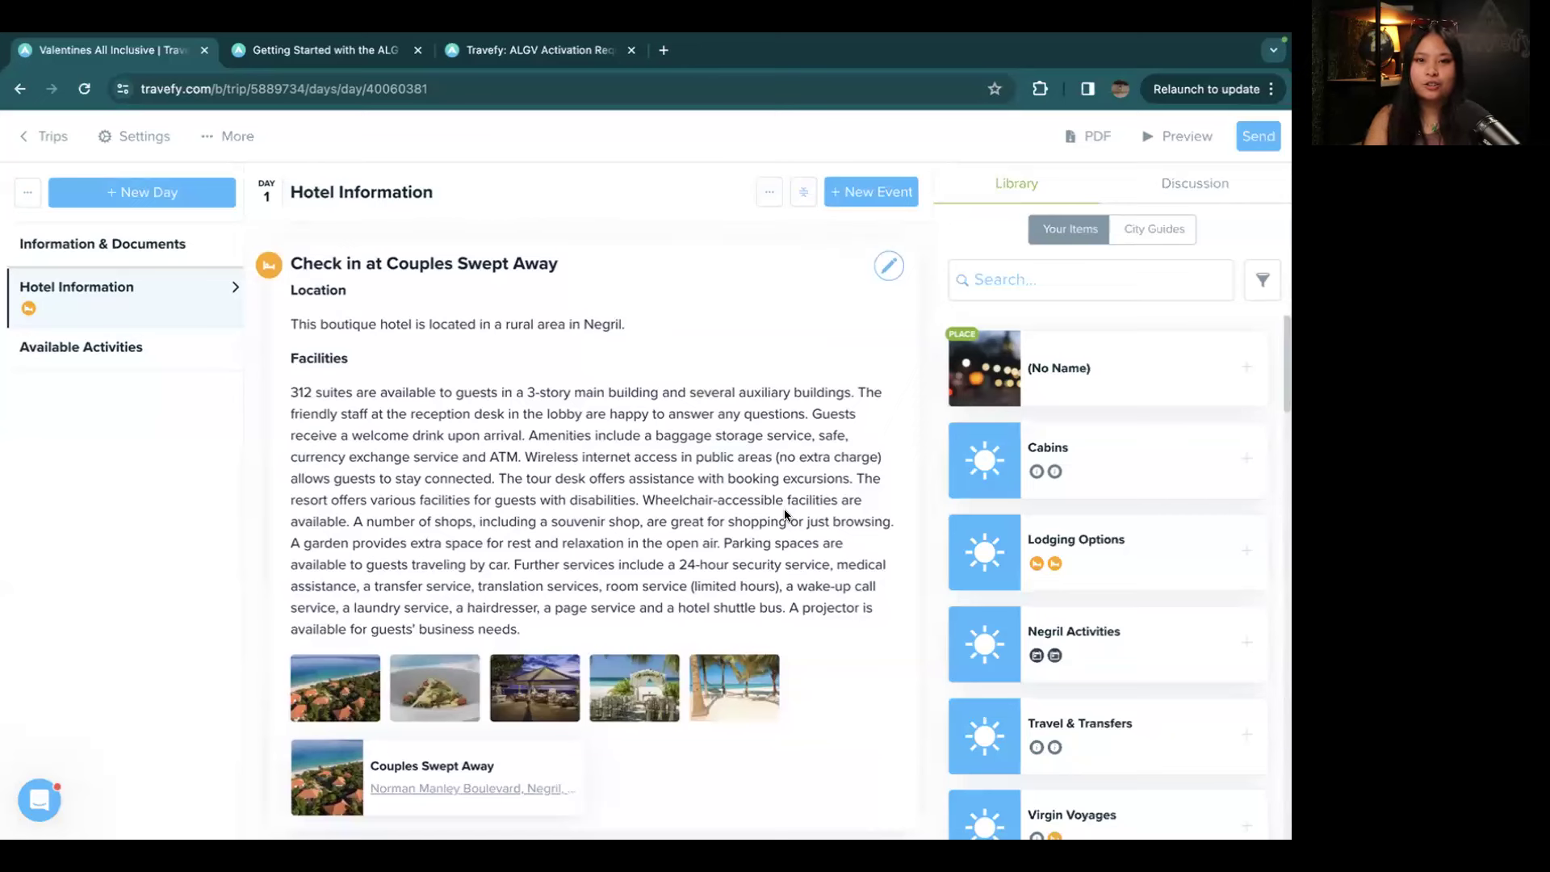
Step: Open the Couples Swept Away event and delete the 'Check in at' prefix from its title
click(887, 265)
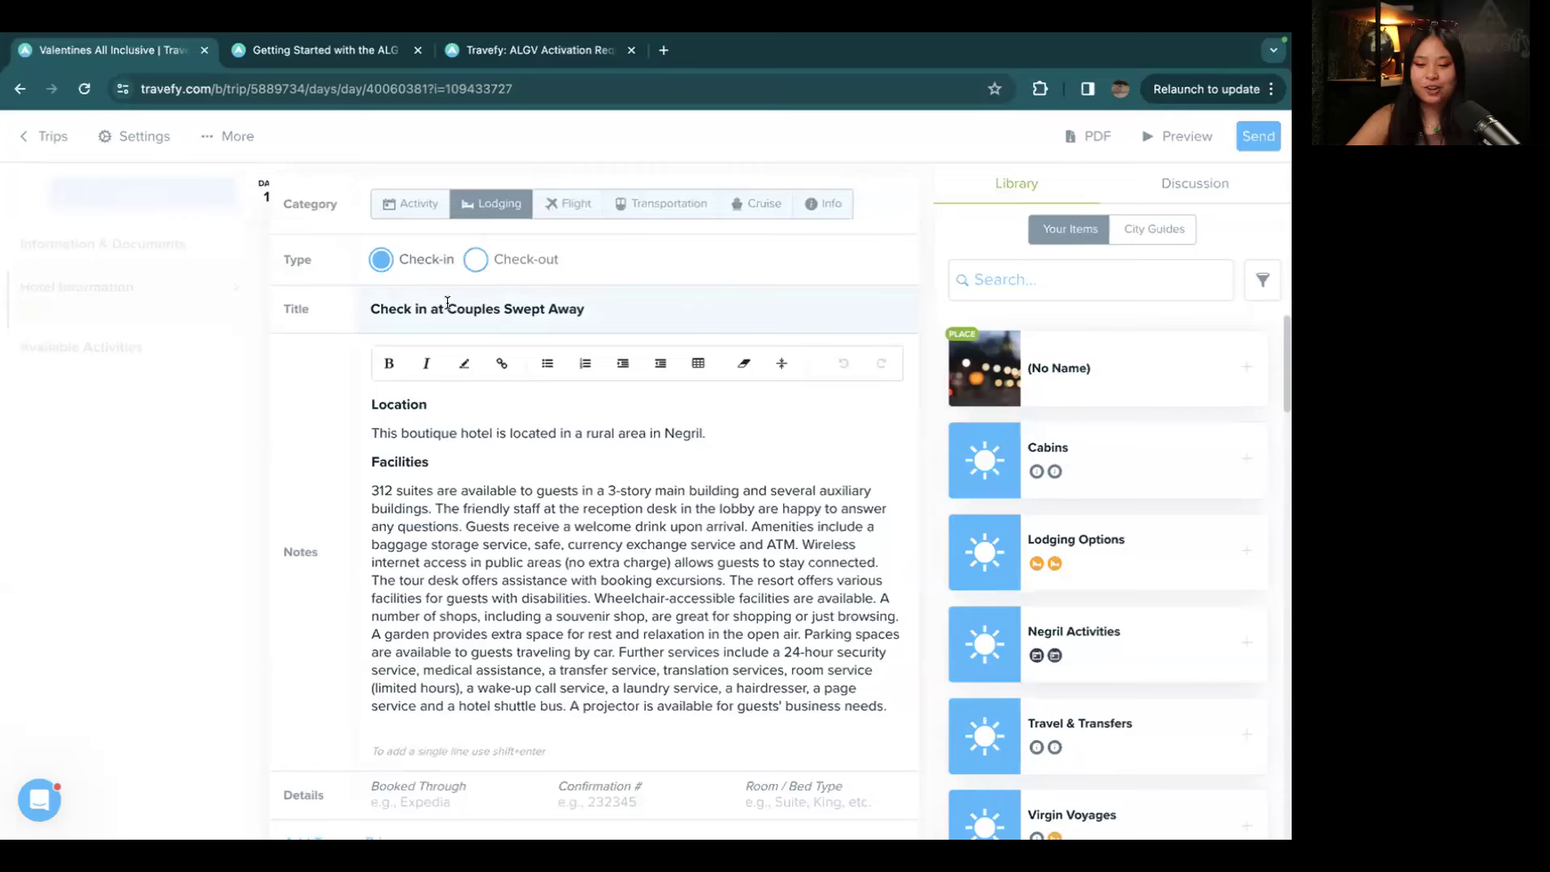
drag(448, 305, 331, 309)
key(BackSpace)
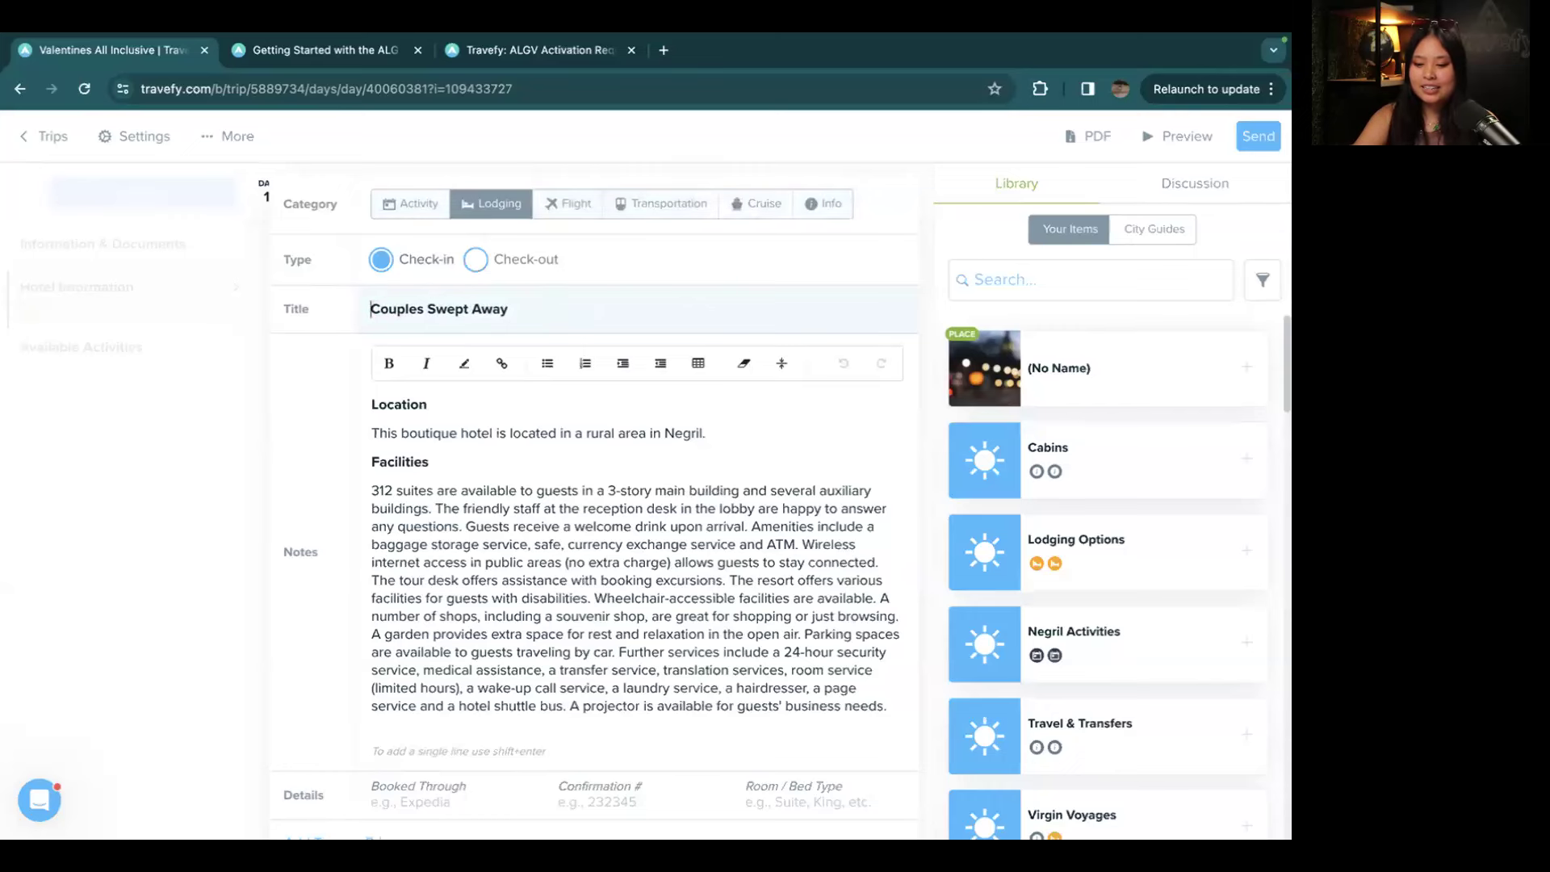
Step: Review the Location and Facilities notes, the five Multimedia photos and the hotel attachment
scroll(489, 472, down, 1)
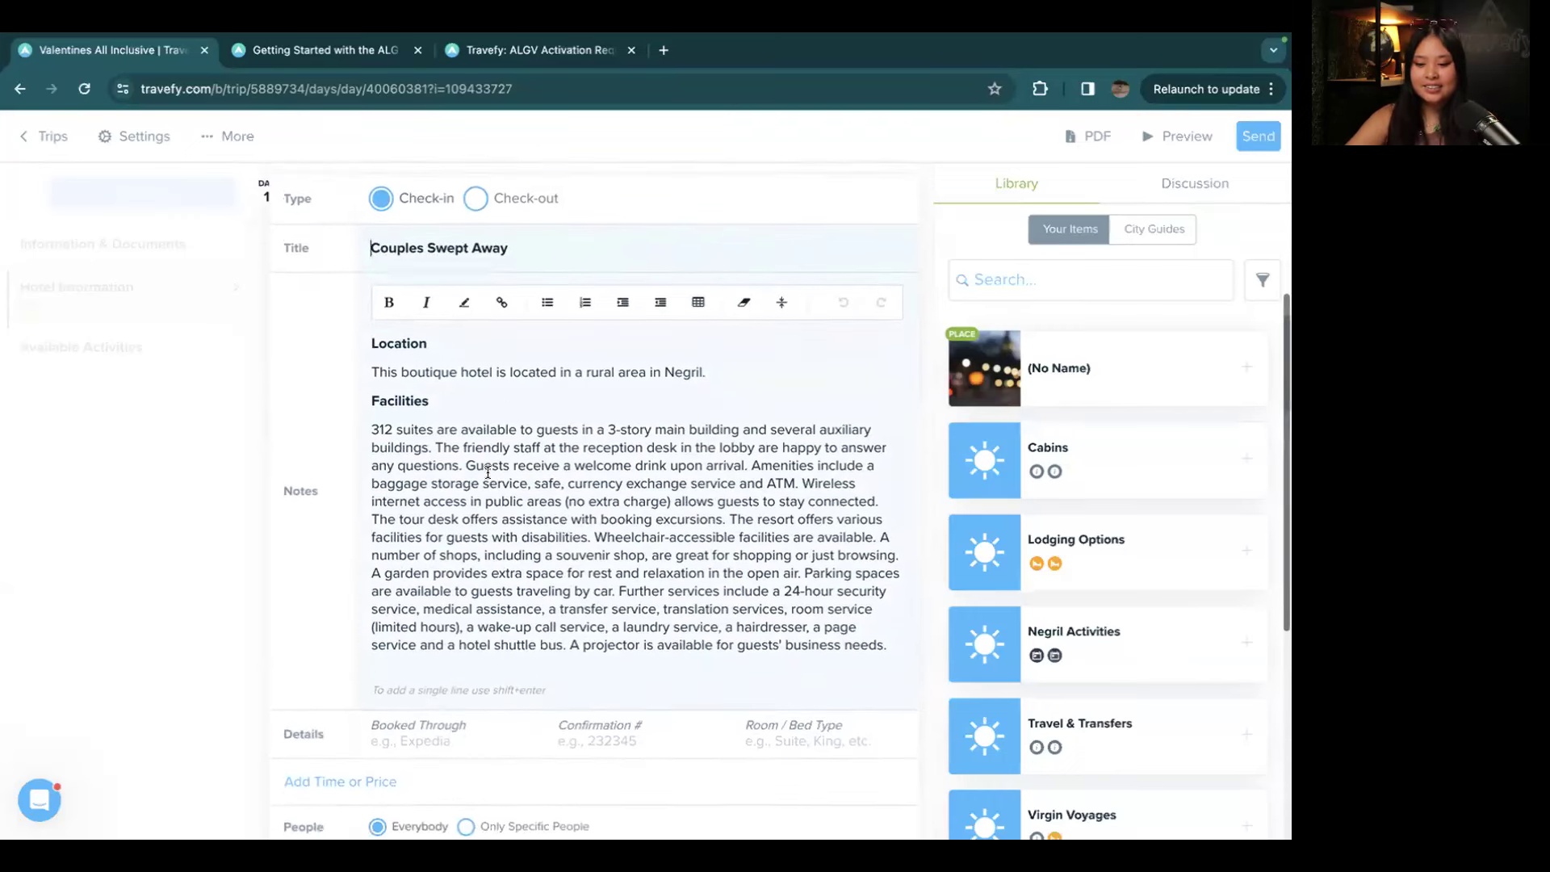
scroll(491, 410, down, 1)
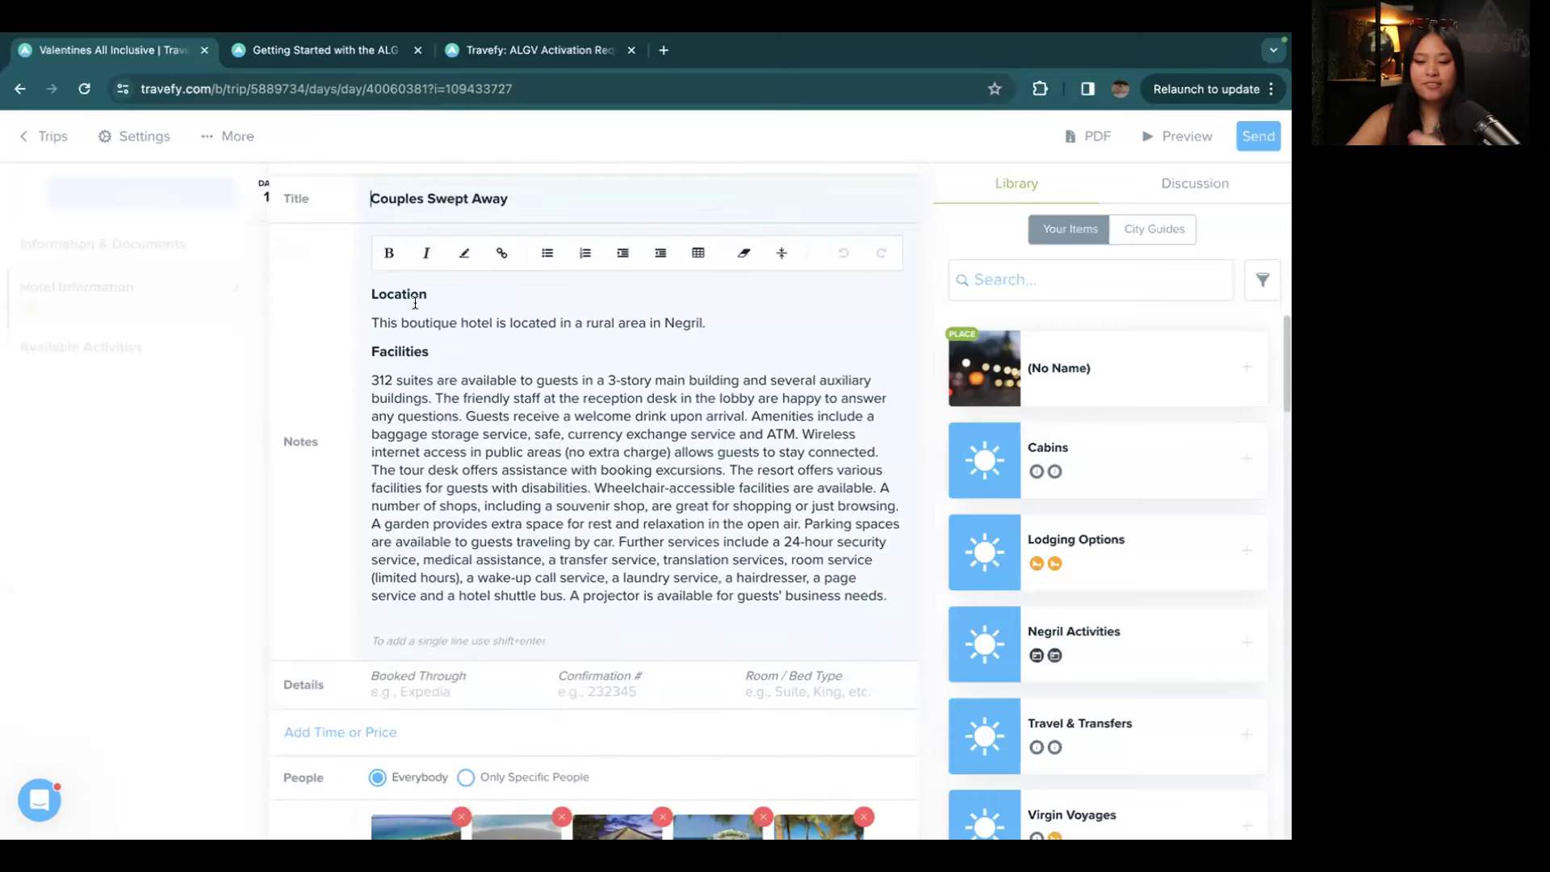
click(698, 253)
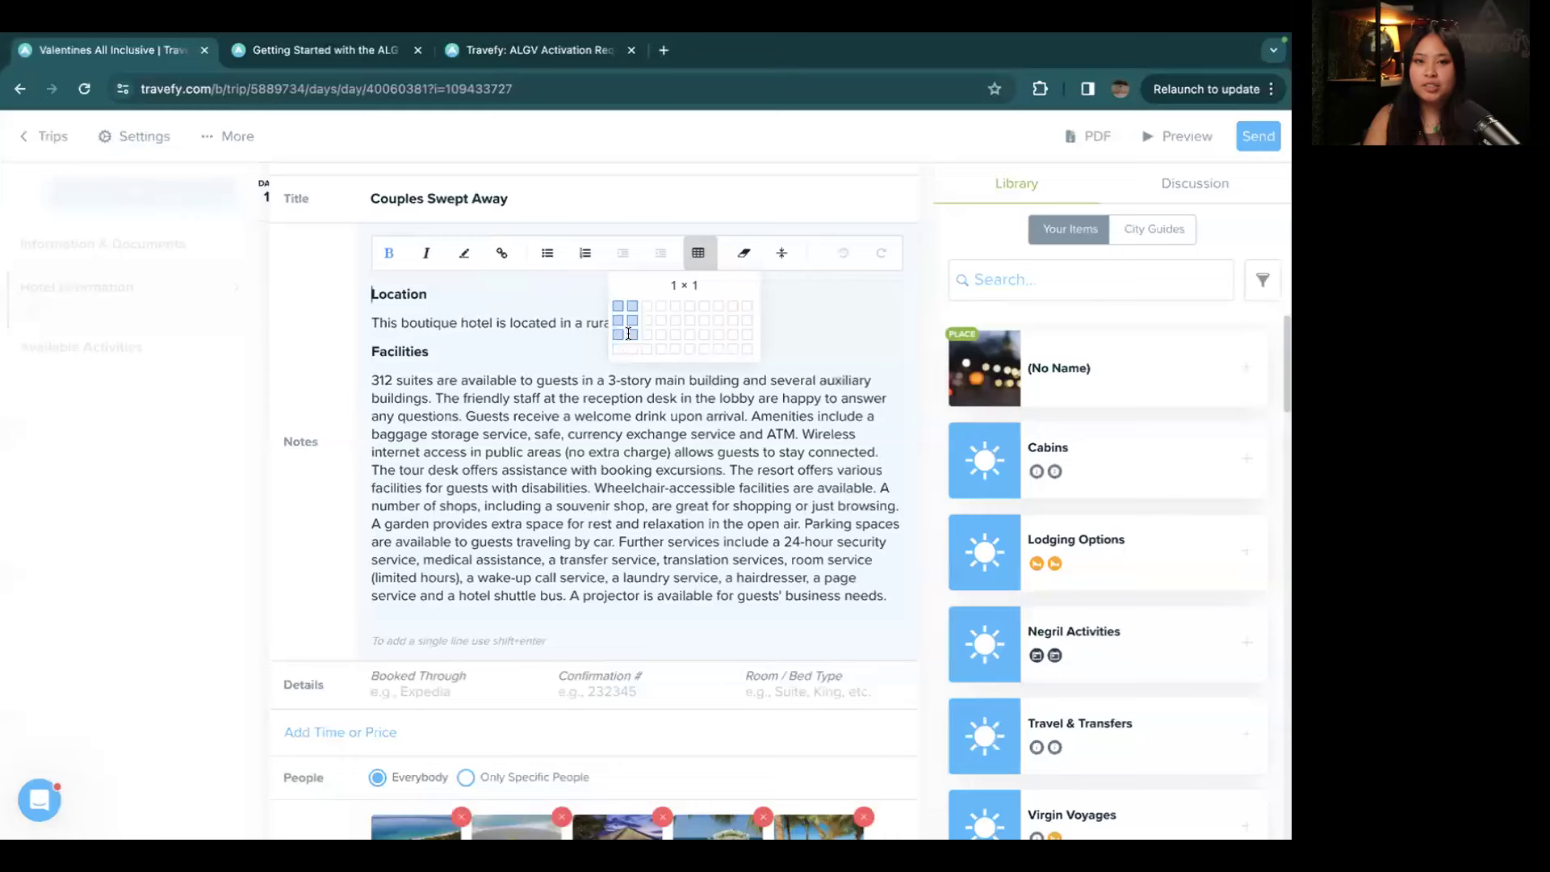
click(570, 505)
scroll(785, 512, down, 3)
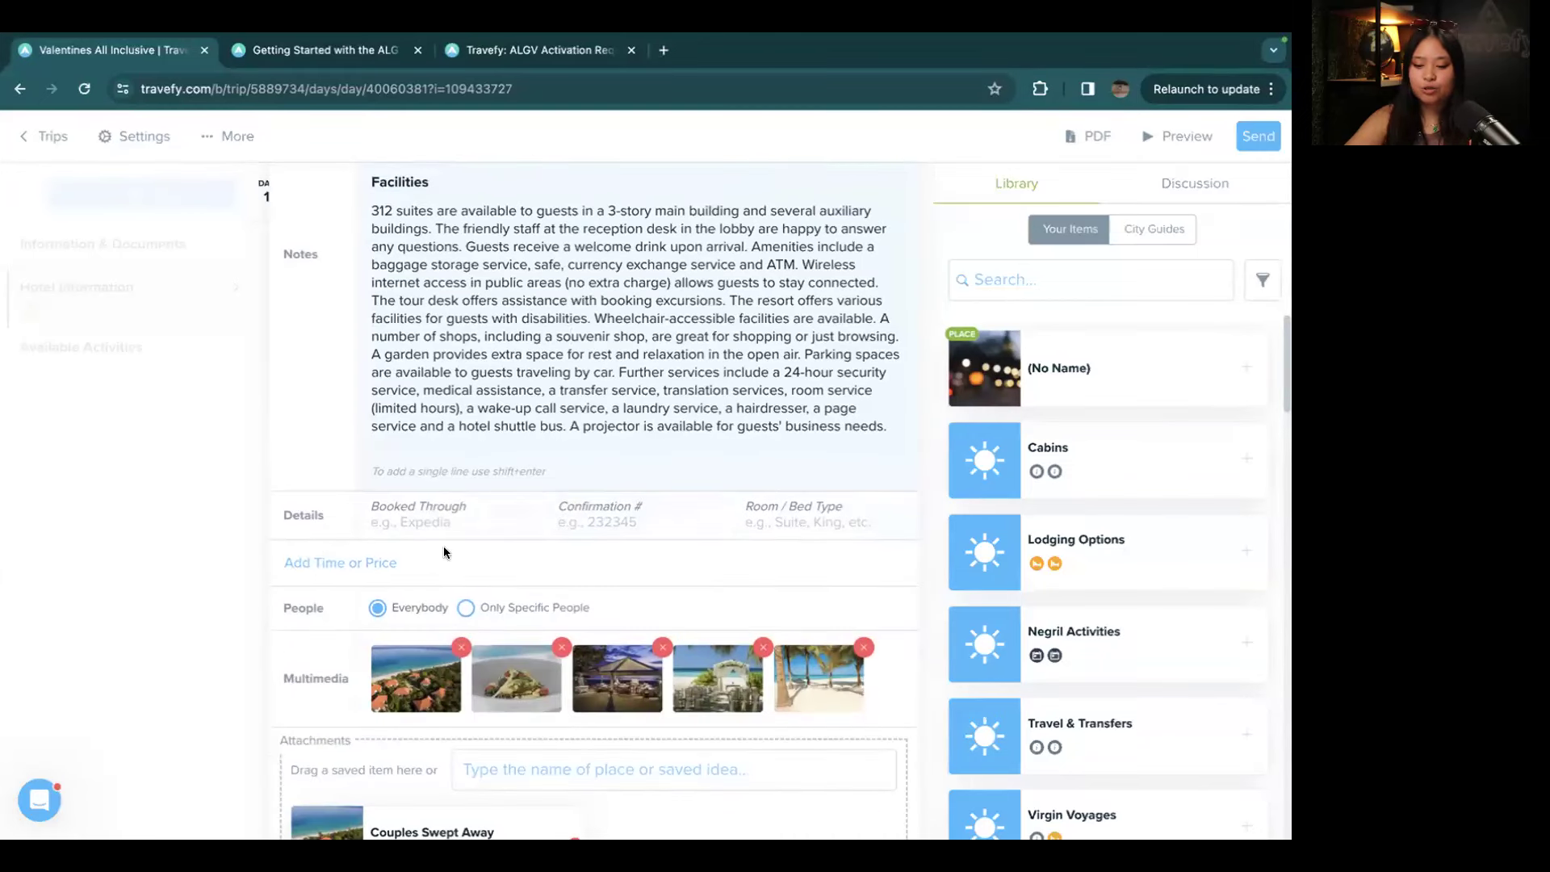
scroll(443, 546, down, 1)
mouse_move(401, 607)
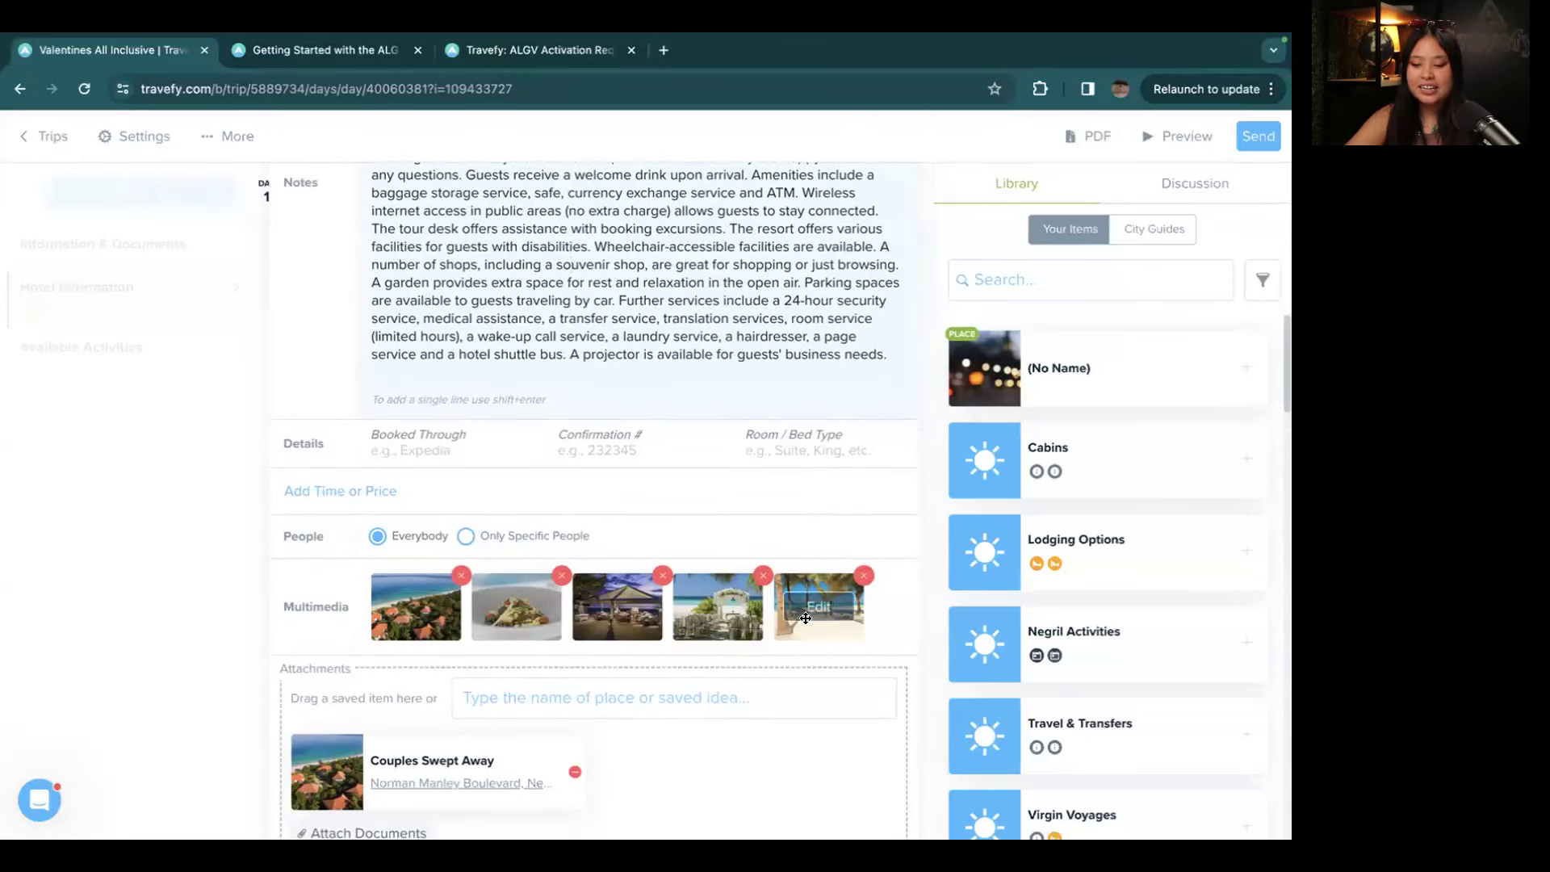
scroll(758, 646, down, 1)
mouse_move(805, 545)
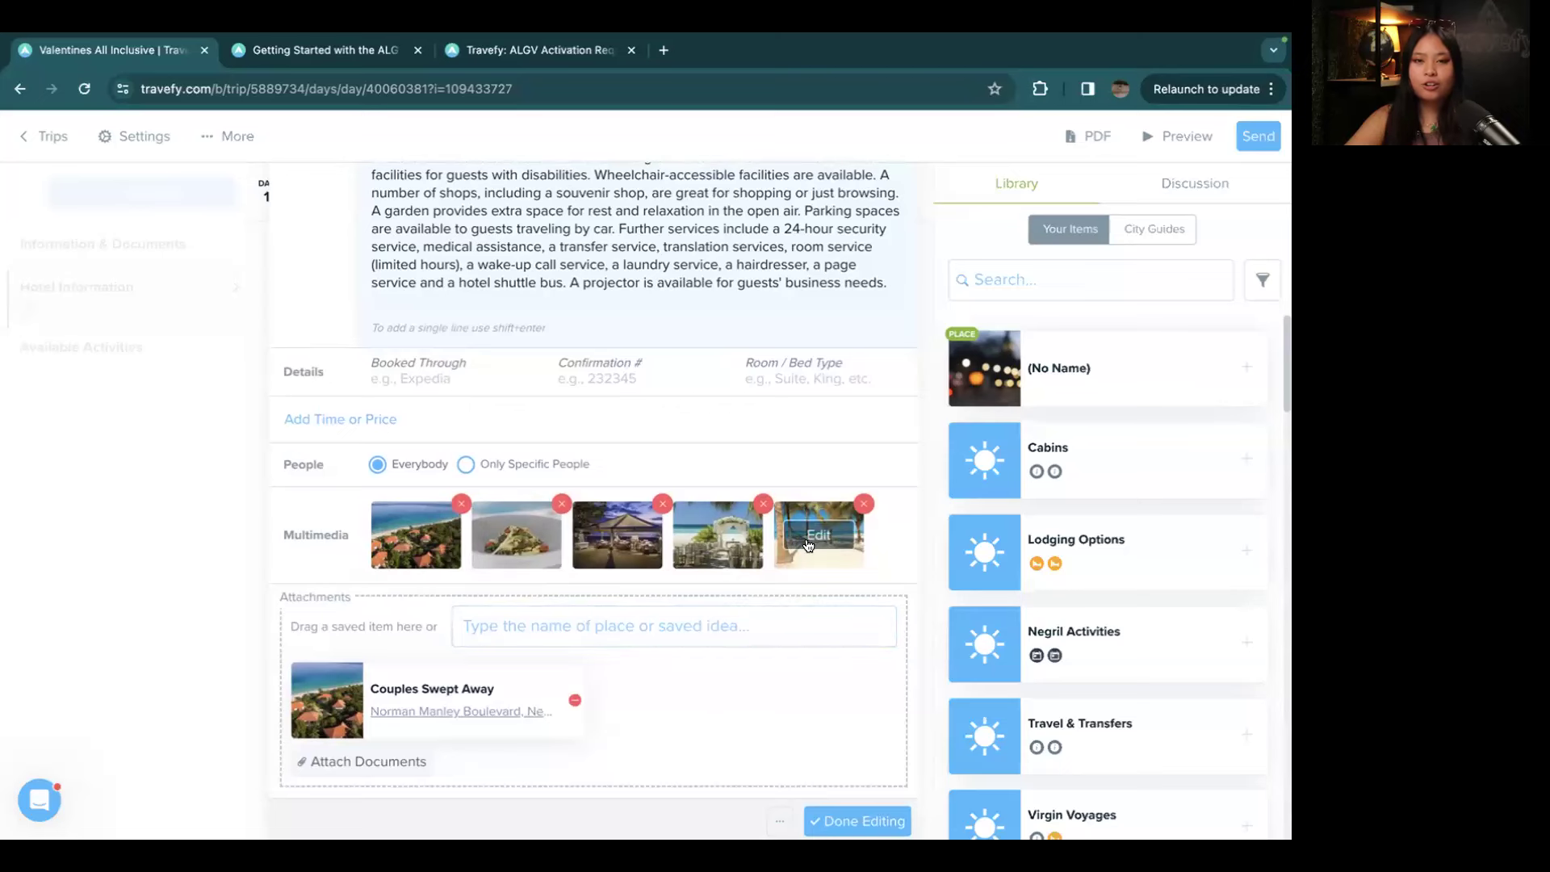
mouse_move(331, 699)
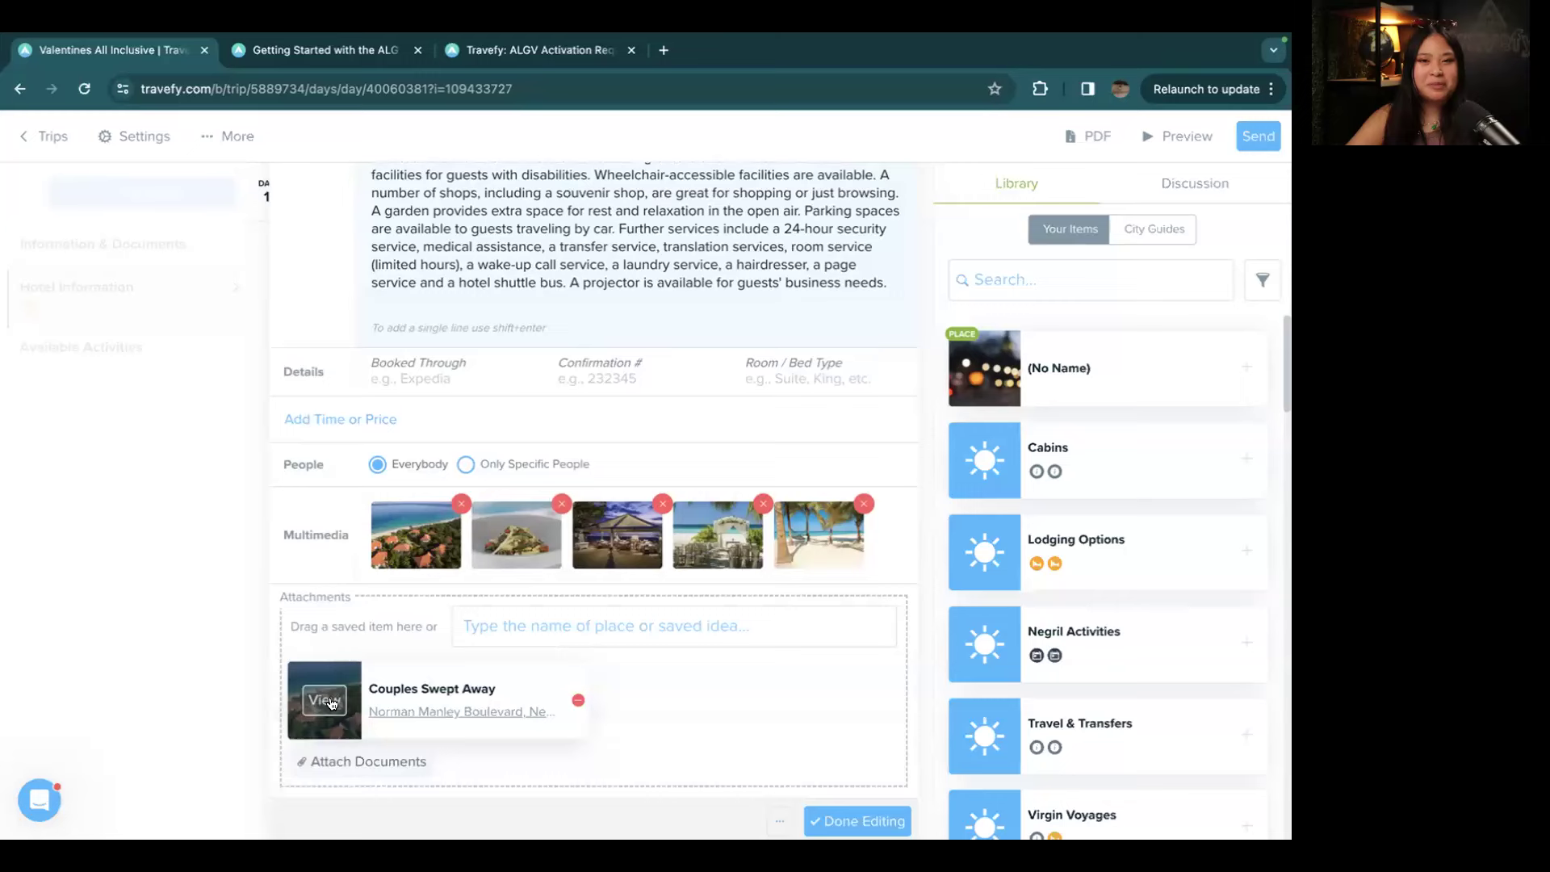
Step: Review the attached Couples Swept Away place details, then close them and finish editing the event
click(331, 701)
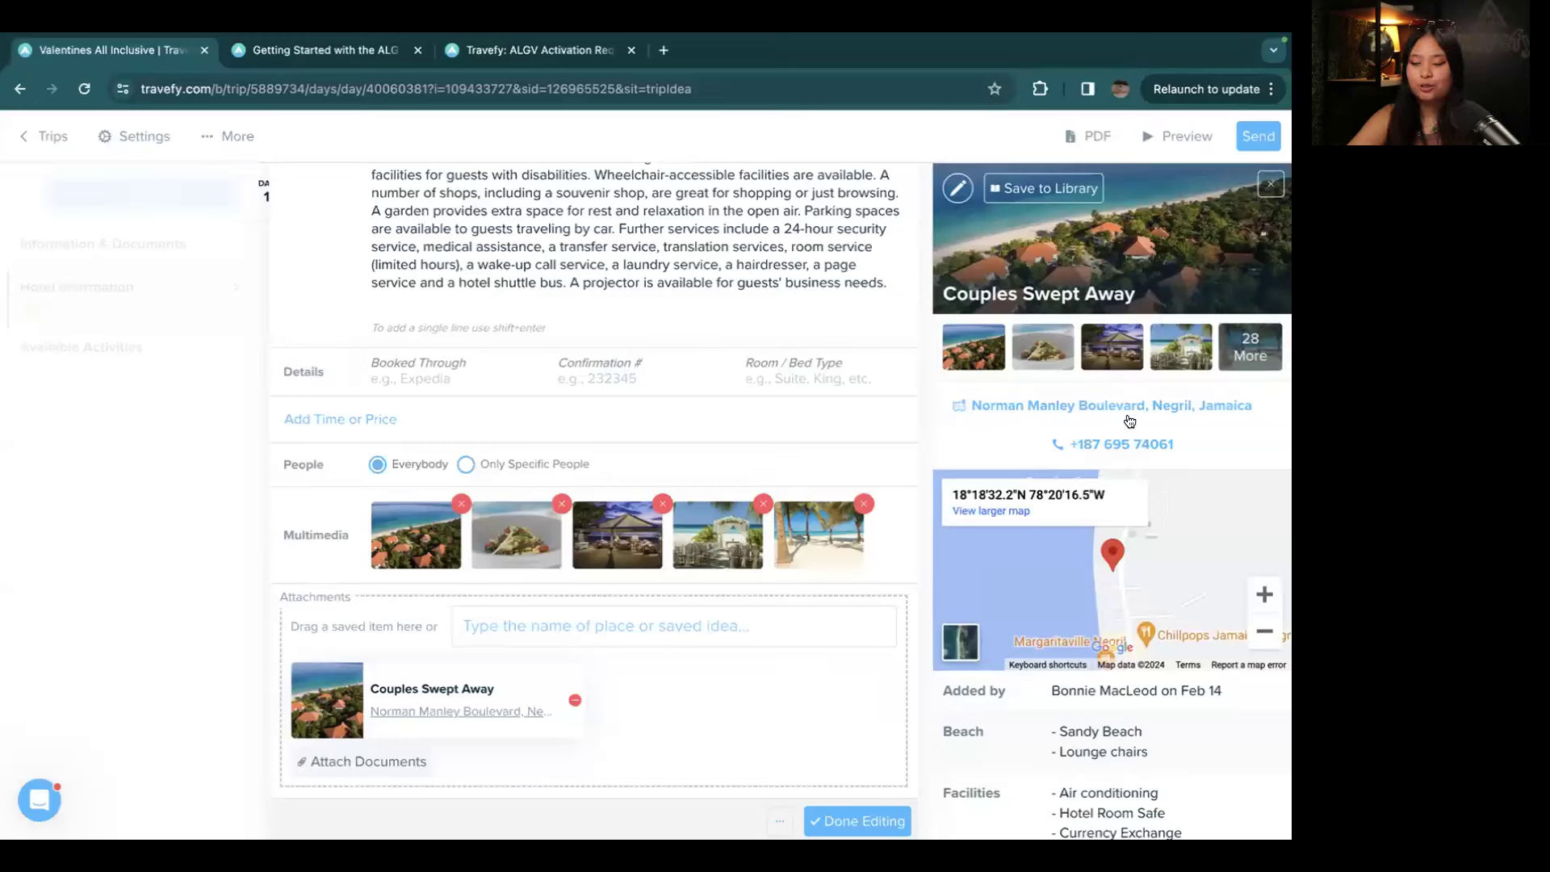
scroll(1107, 488, down, 2)
scroll(1106, 485, down, 8)
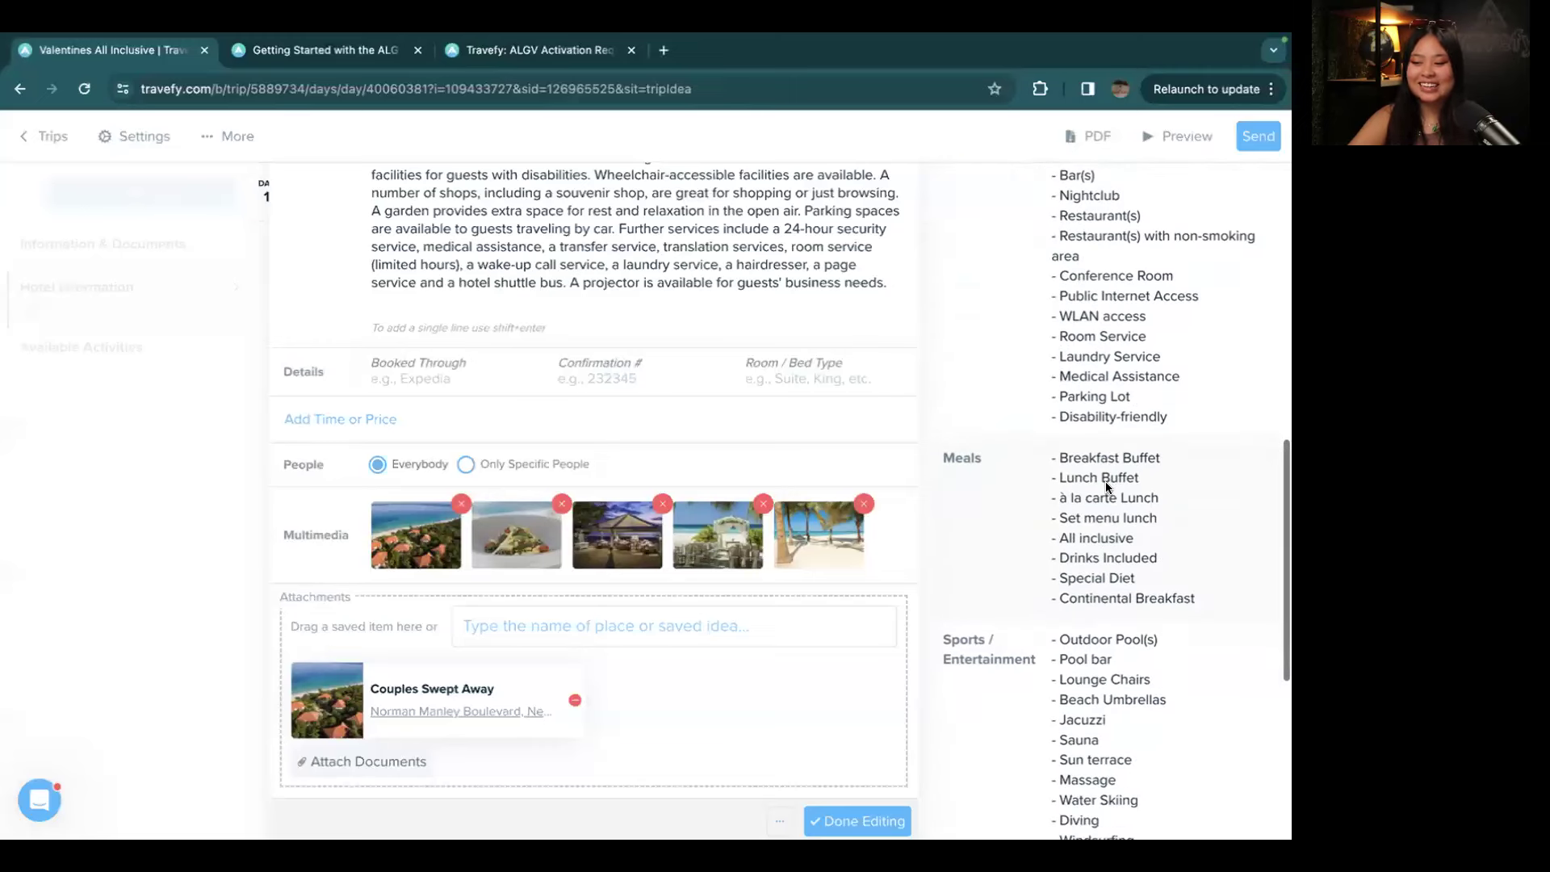
scroll(1106, 485, up, 10)
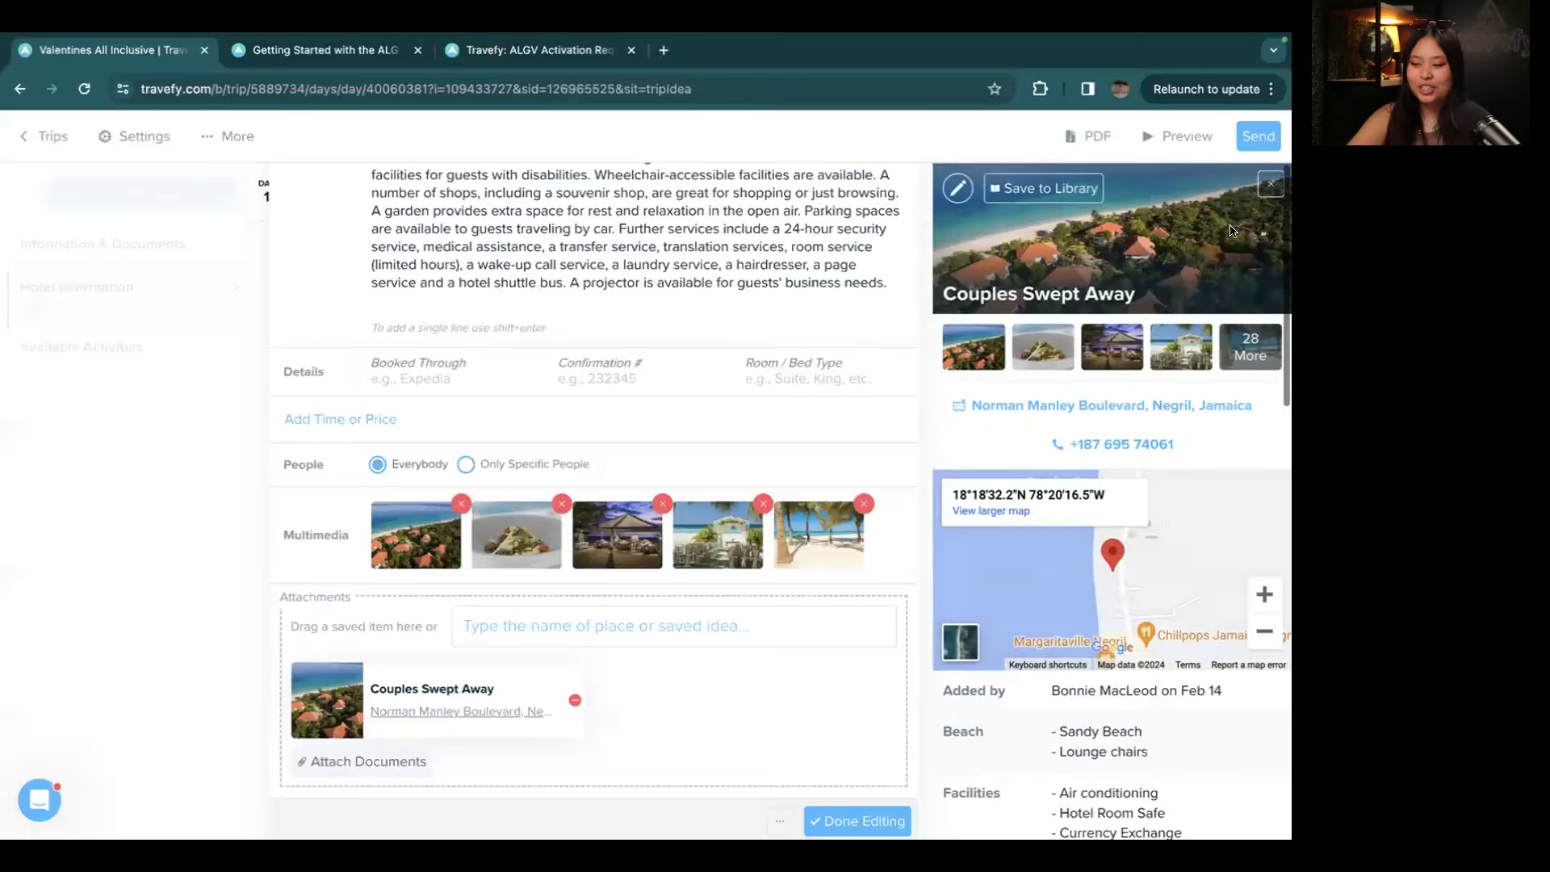
click(1271, 184)
scroll(321, 629, down, 1)
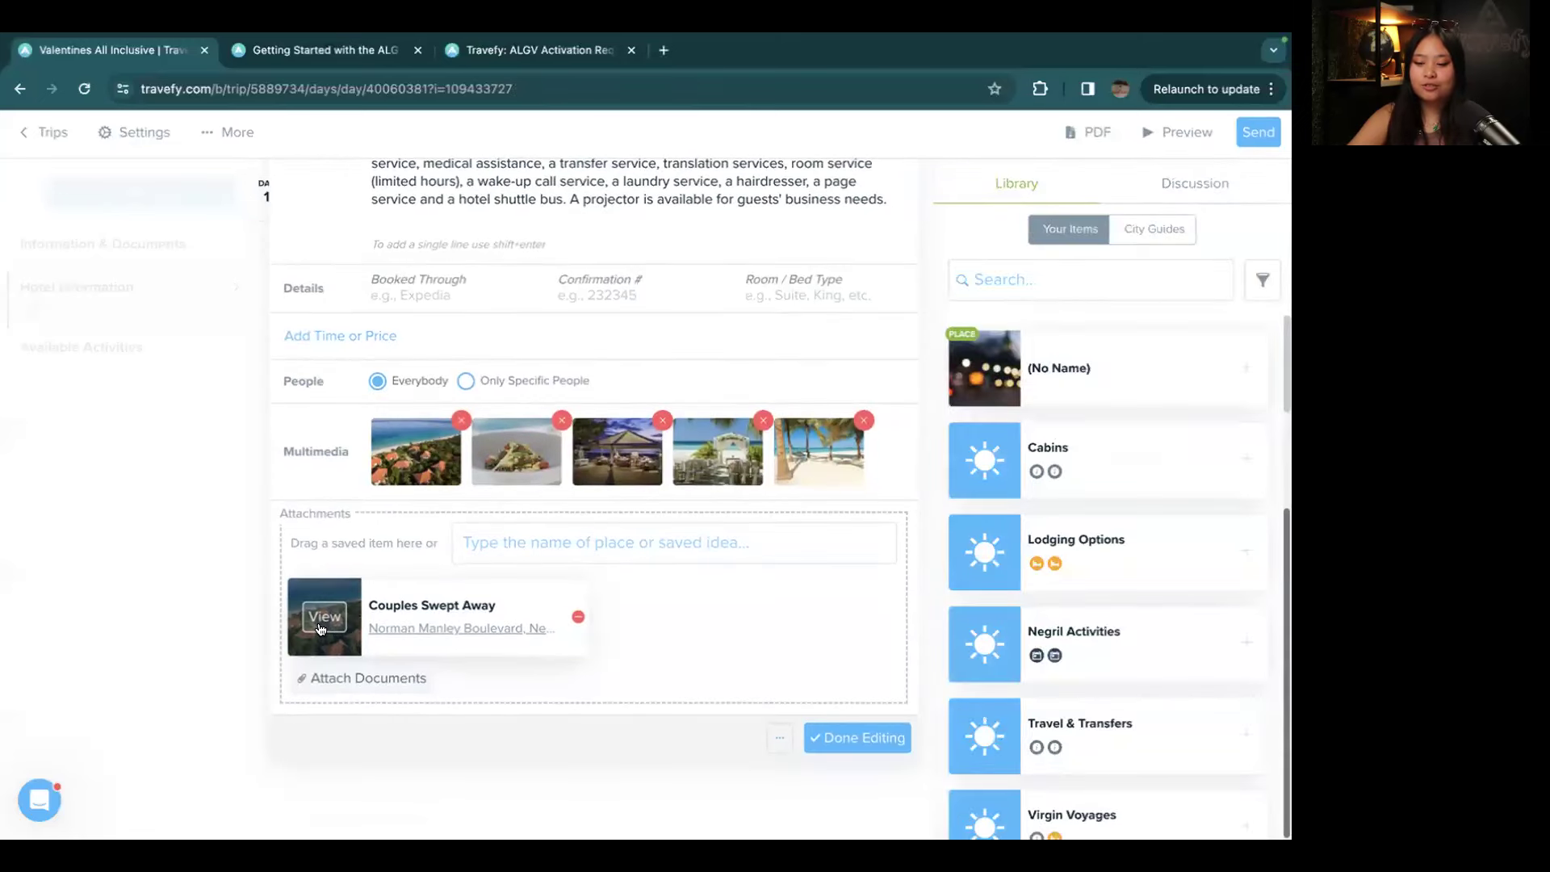
click(840, 737)
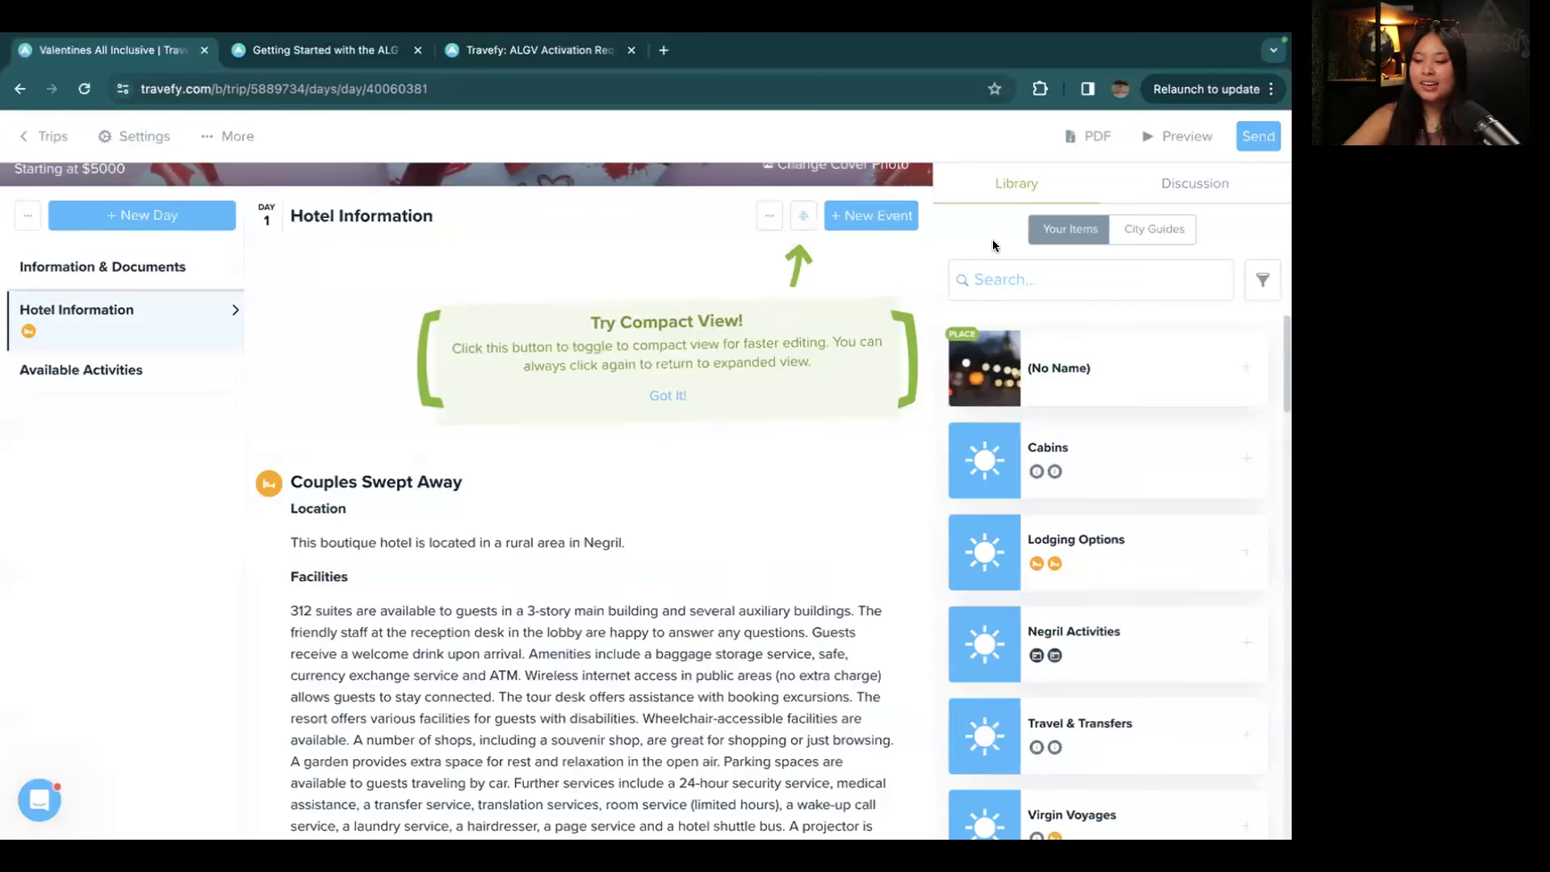
Step: Add a new Lodging event to the Hotel Information day, entering its information manually
click(839, 225)
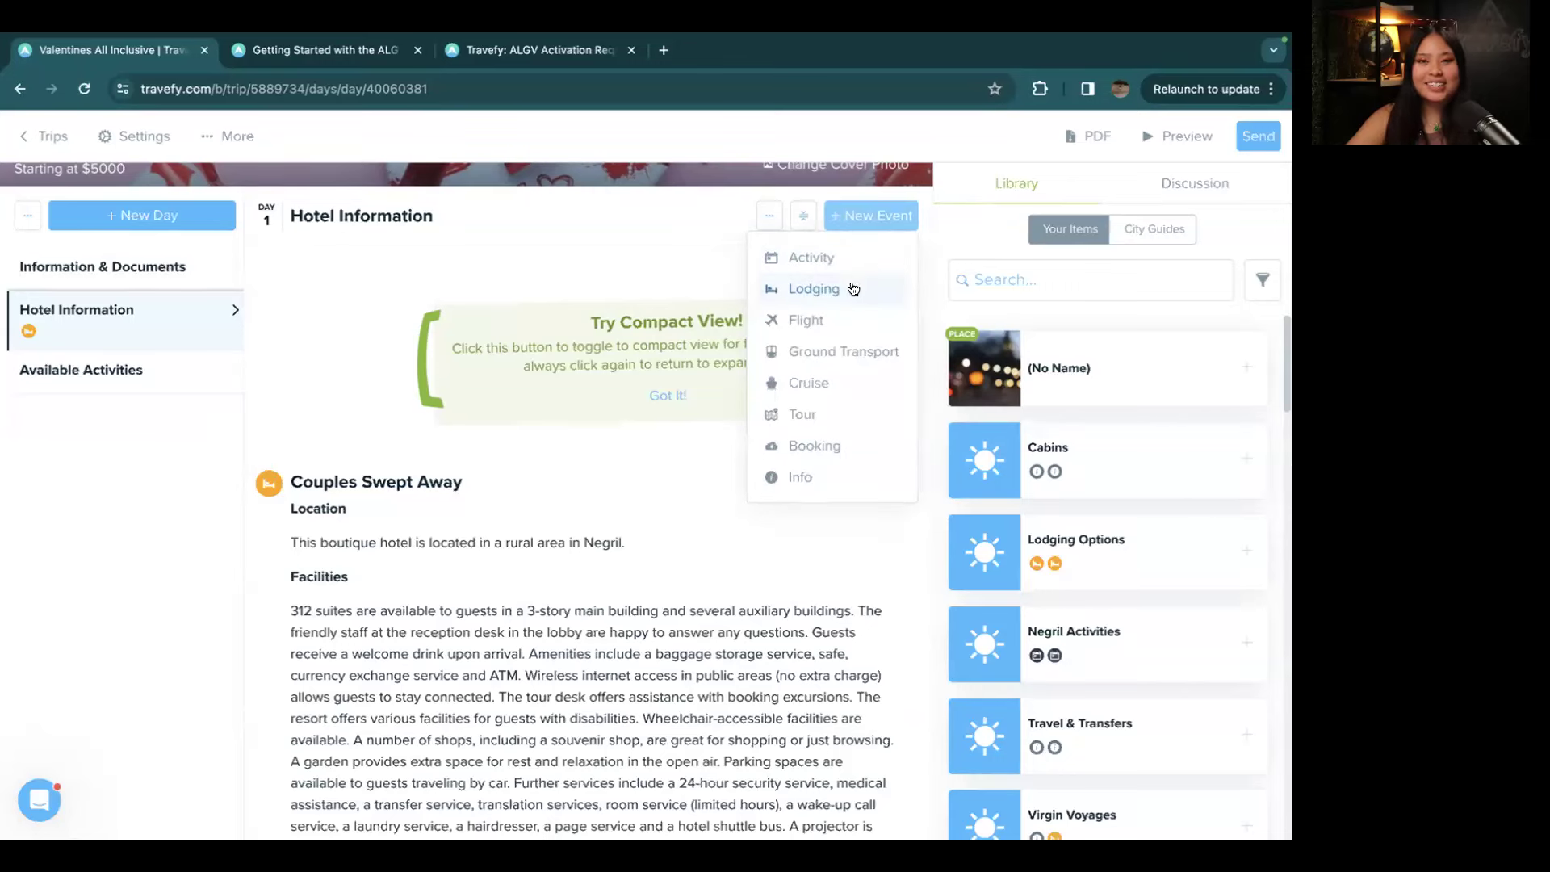
click(853, 285)
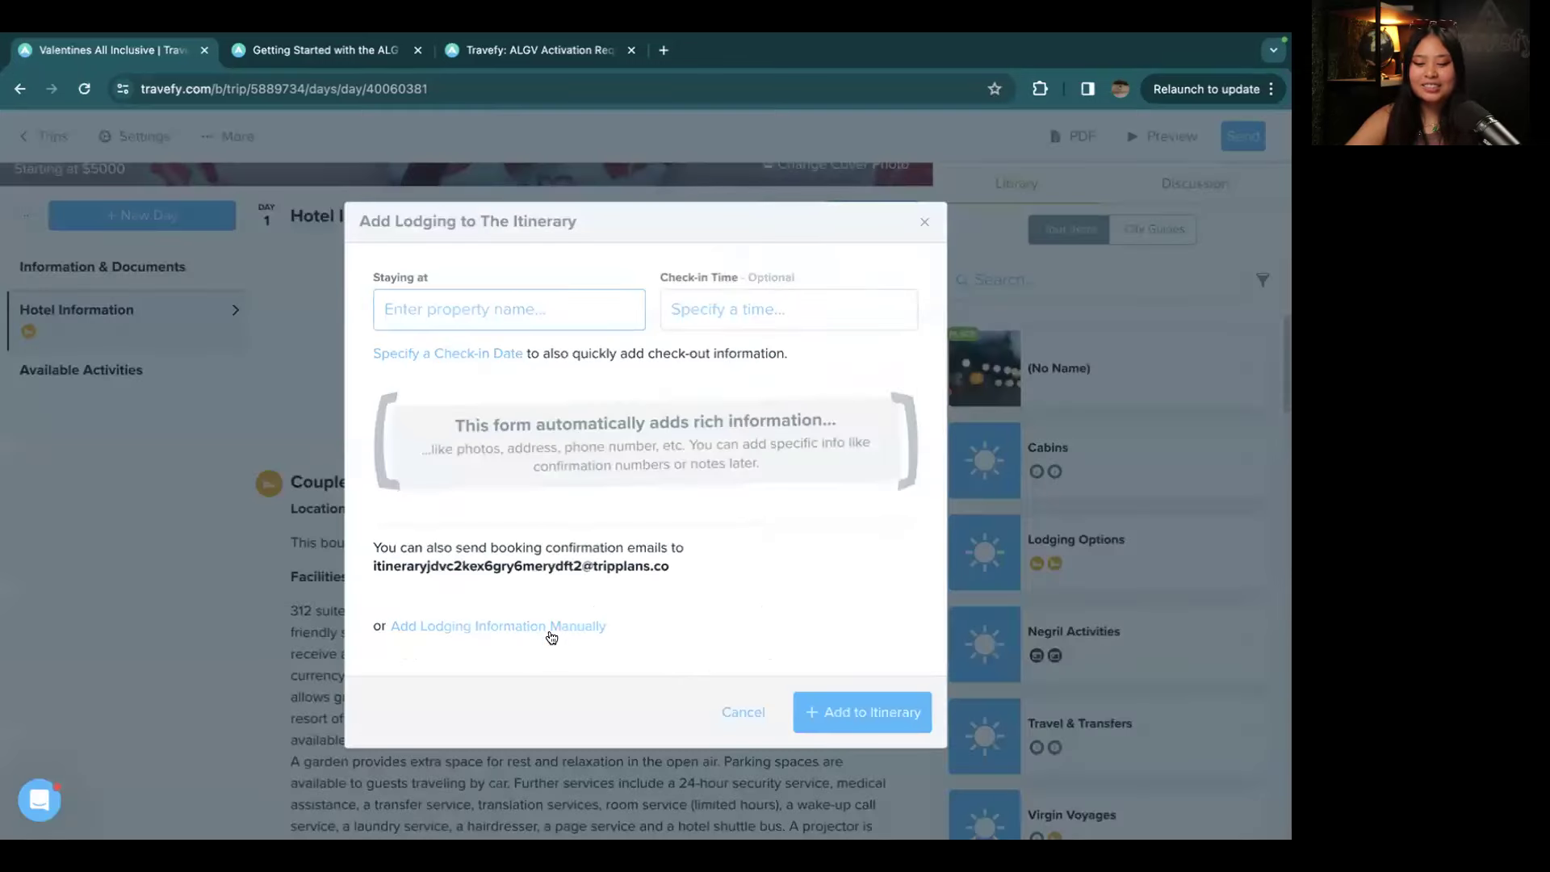
click(444, 634)
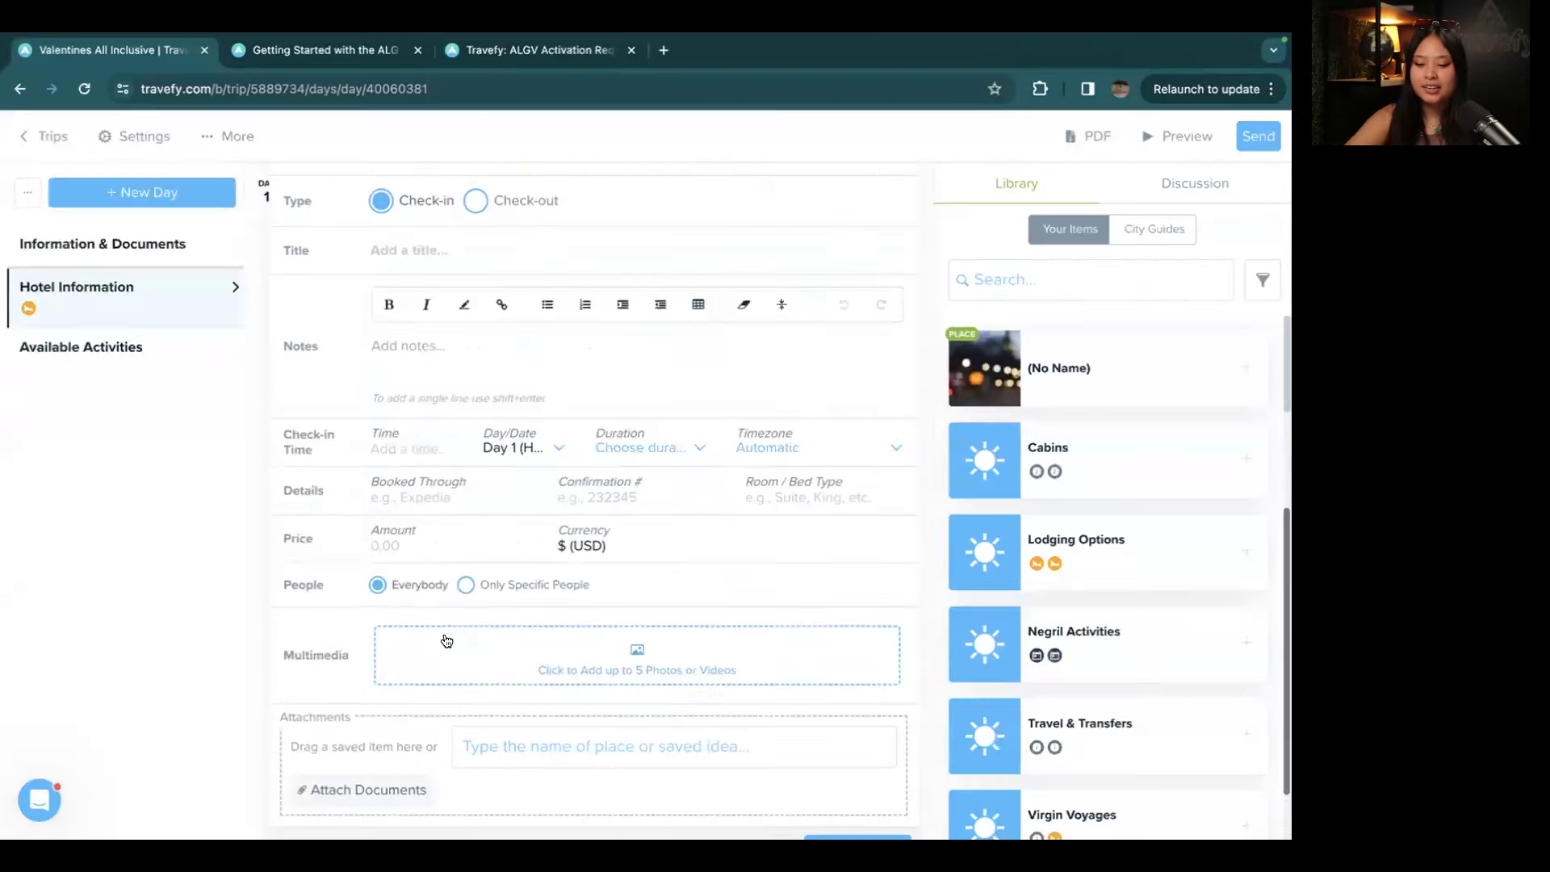
click(512, 249)
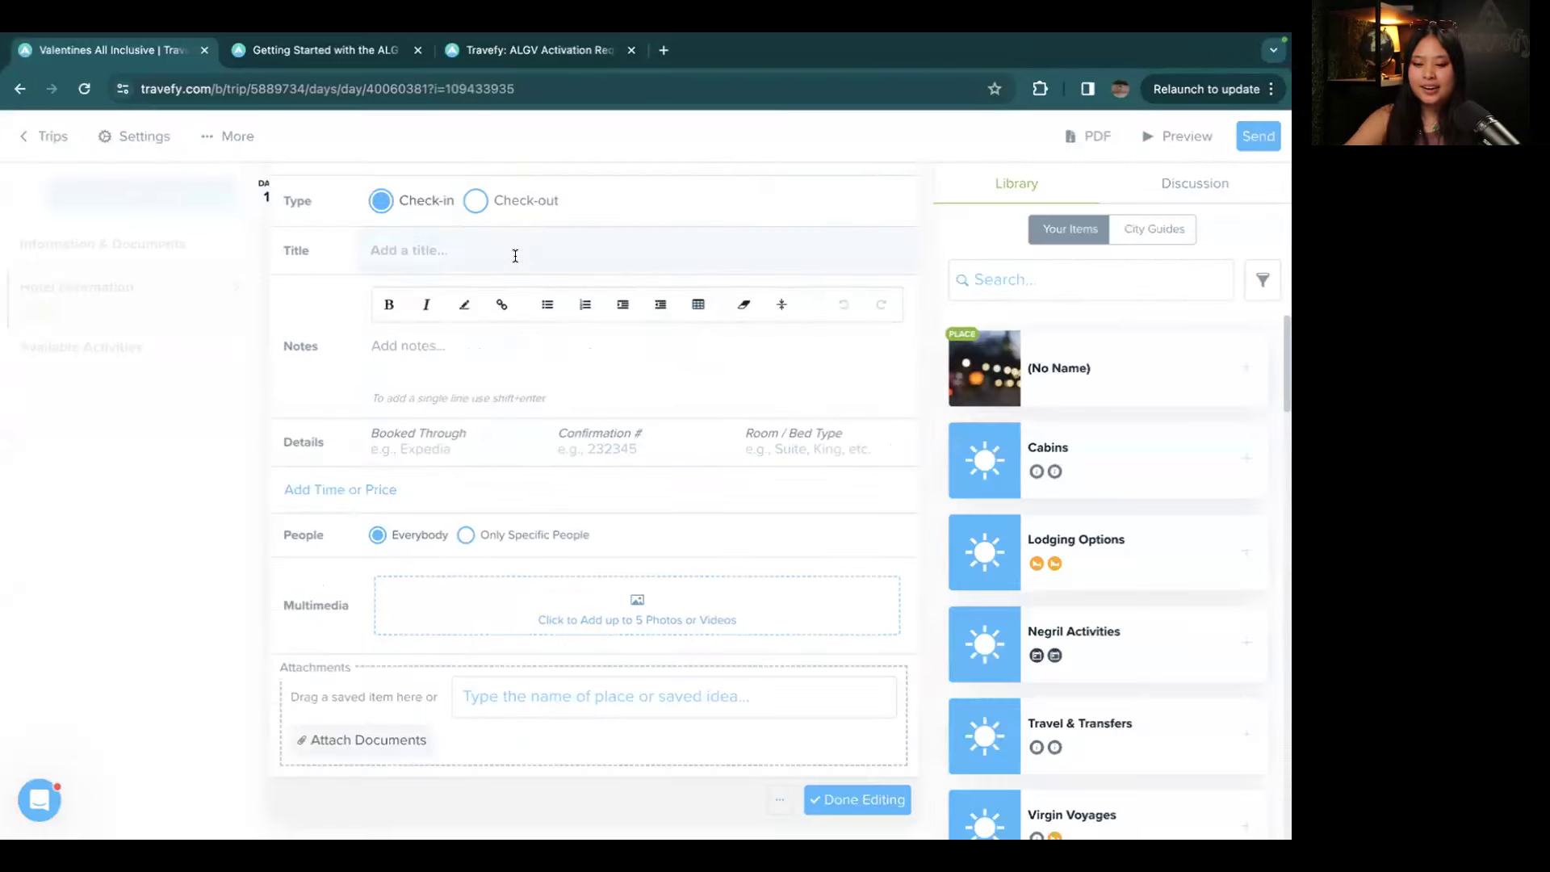
click(394, 370)
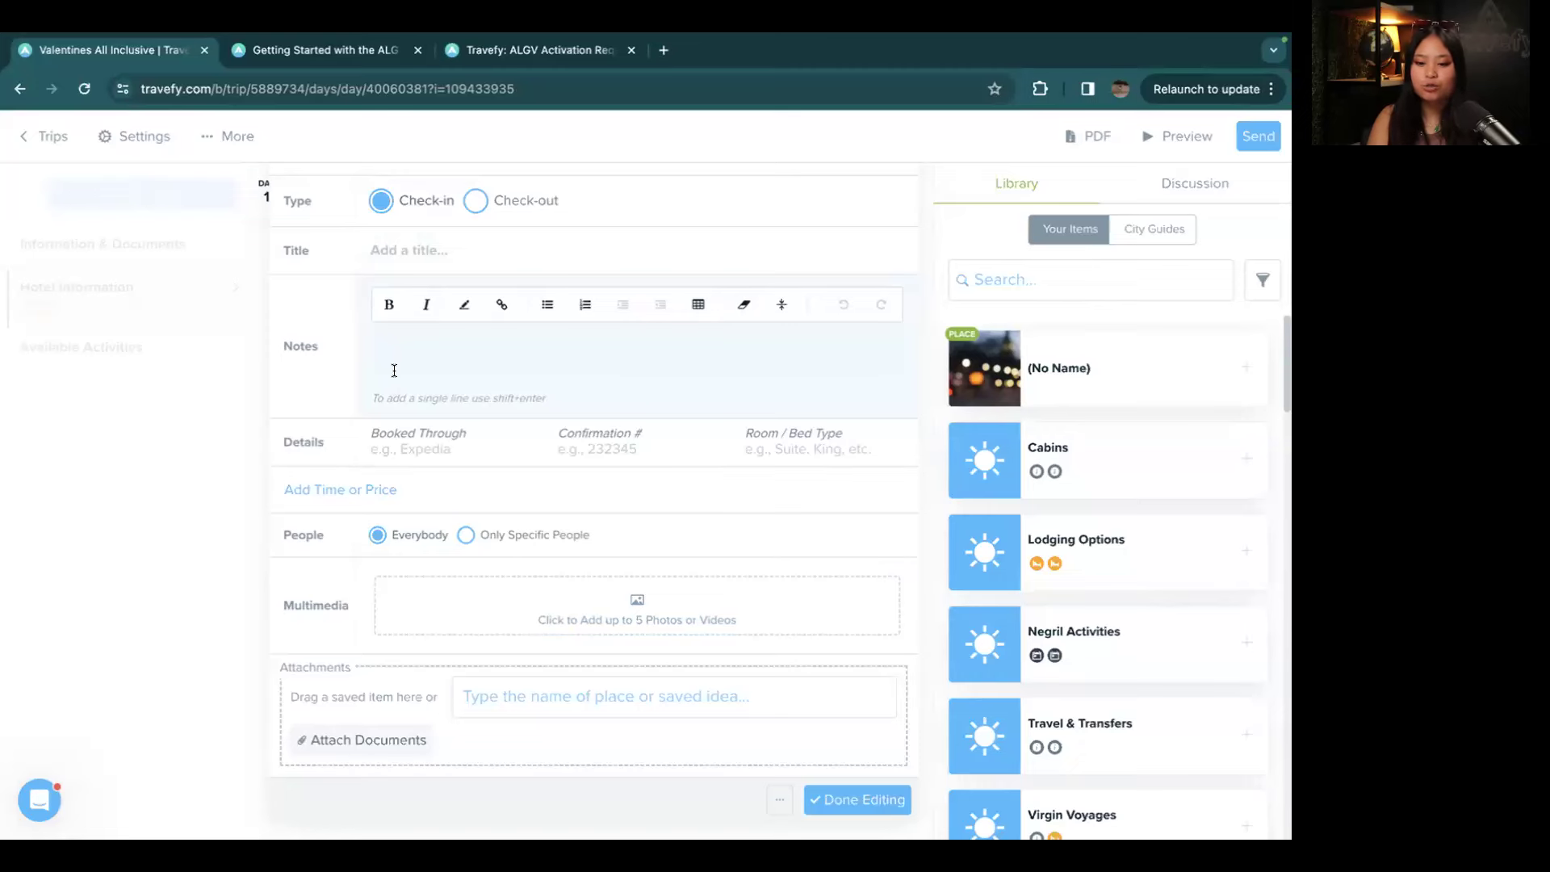
scroll(394, 370, up, 1)
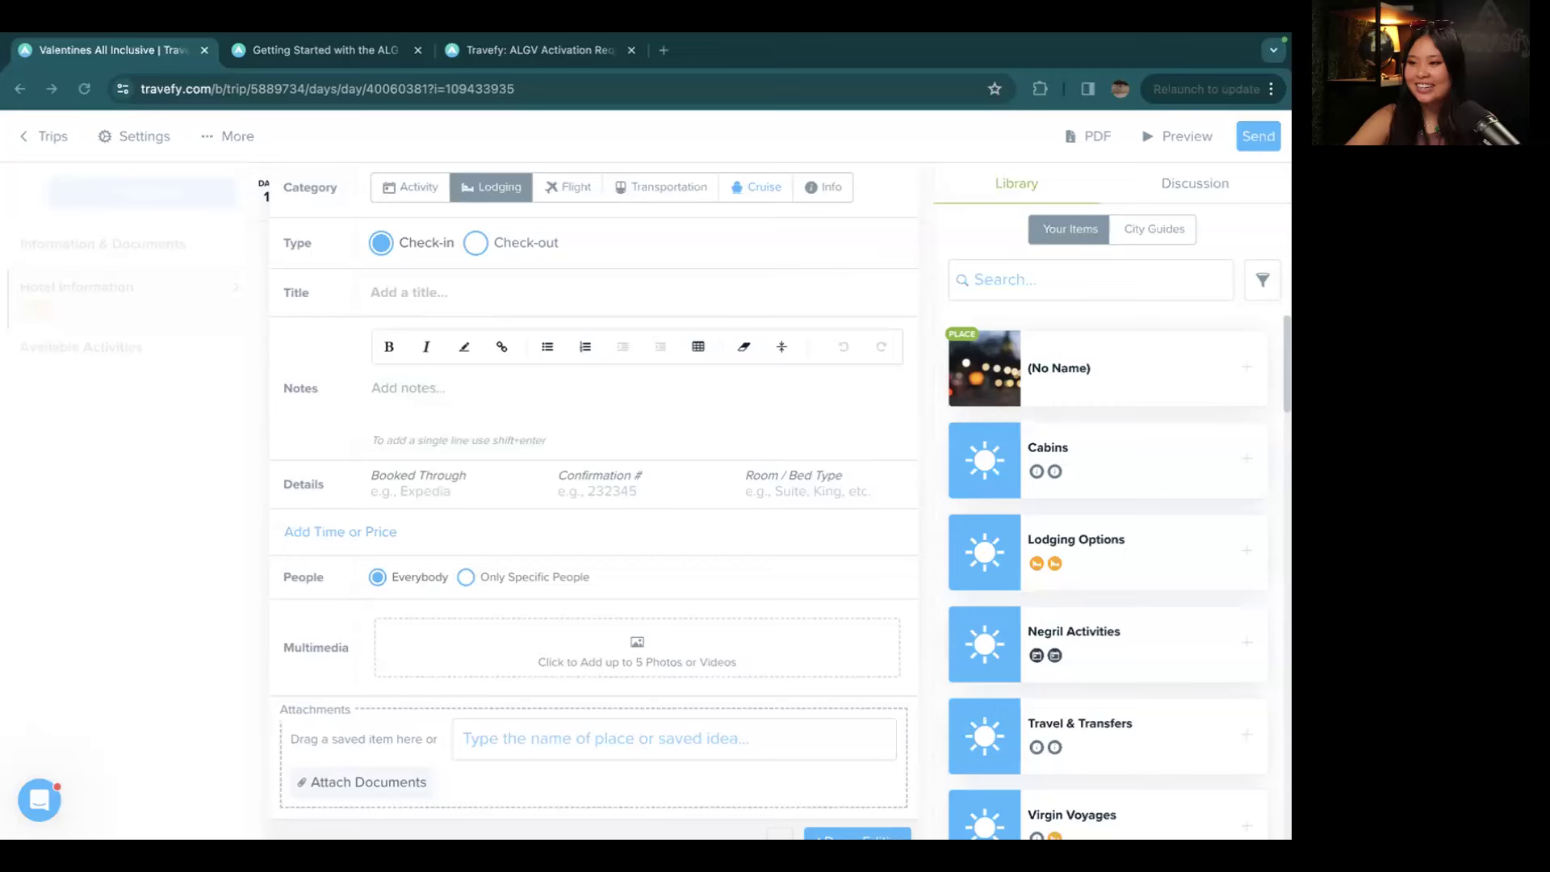
Step: Title the new lodging 'Option 1: Premier Ocean'
click(446, 312)
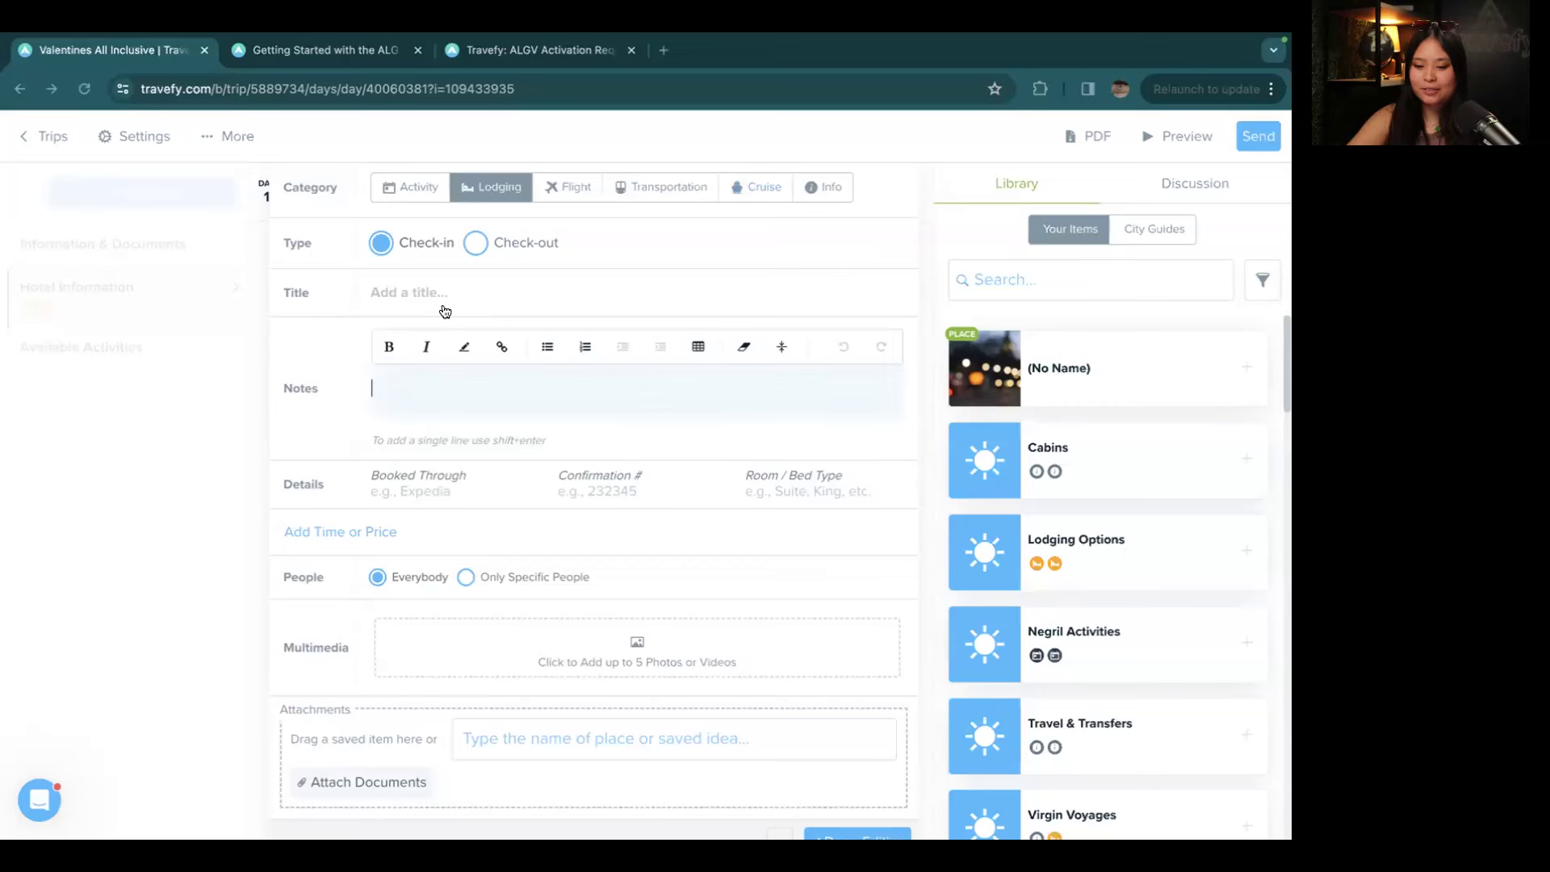
click(433, 292)
text(Option 1: Premier Ocean)
Step: Fill the notes with the Premier Ocean room description, three amenities and 'Price: $608'
click(402, 389)
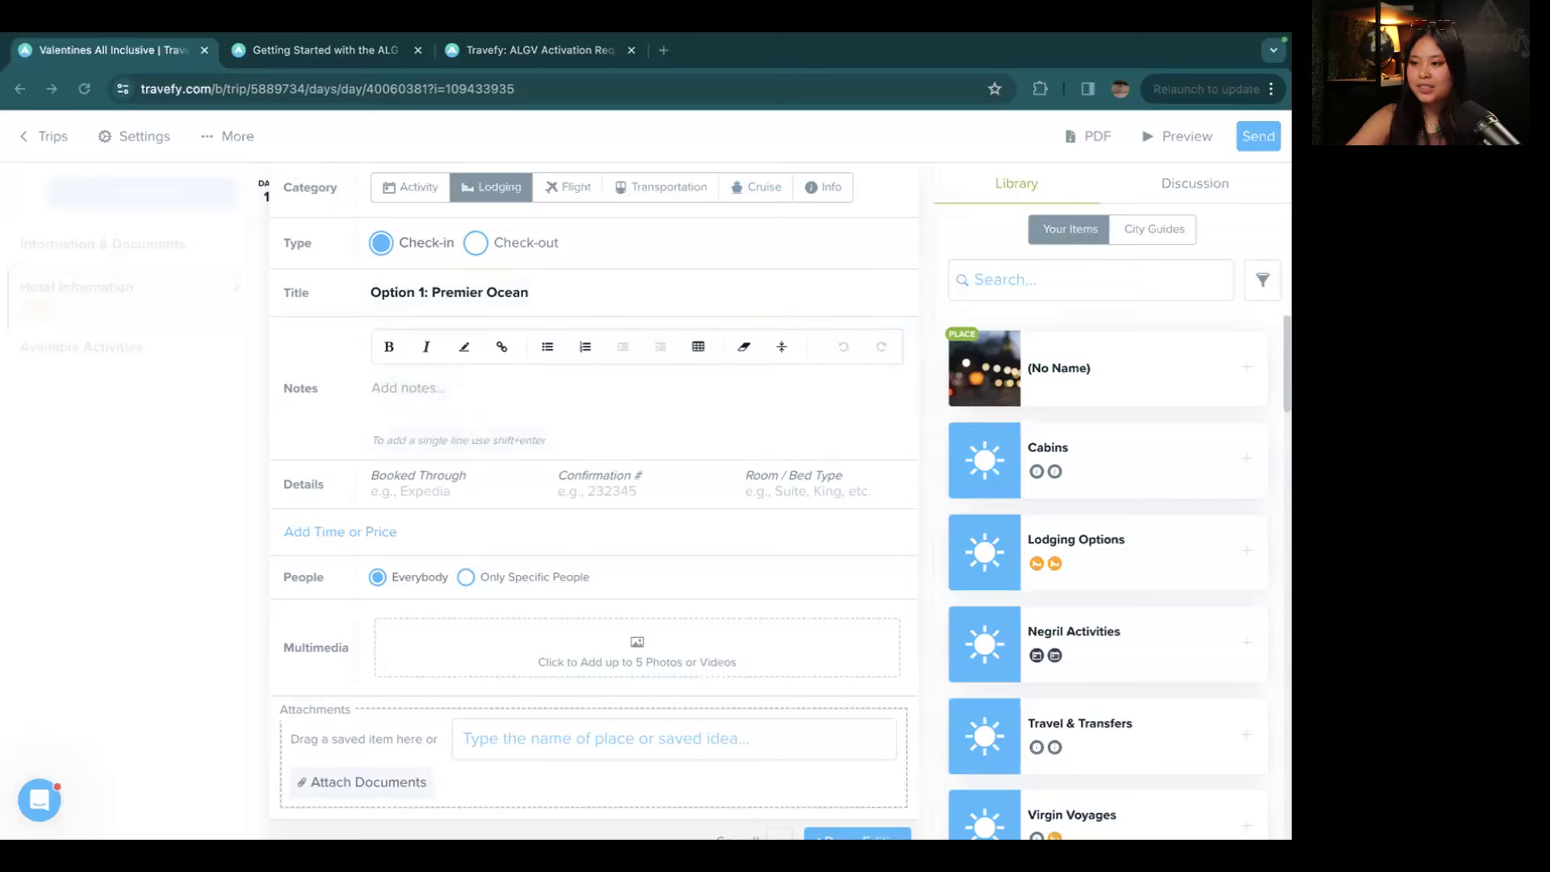
click(591, 416)
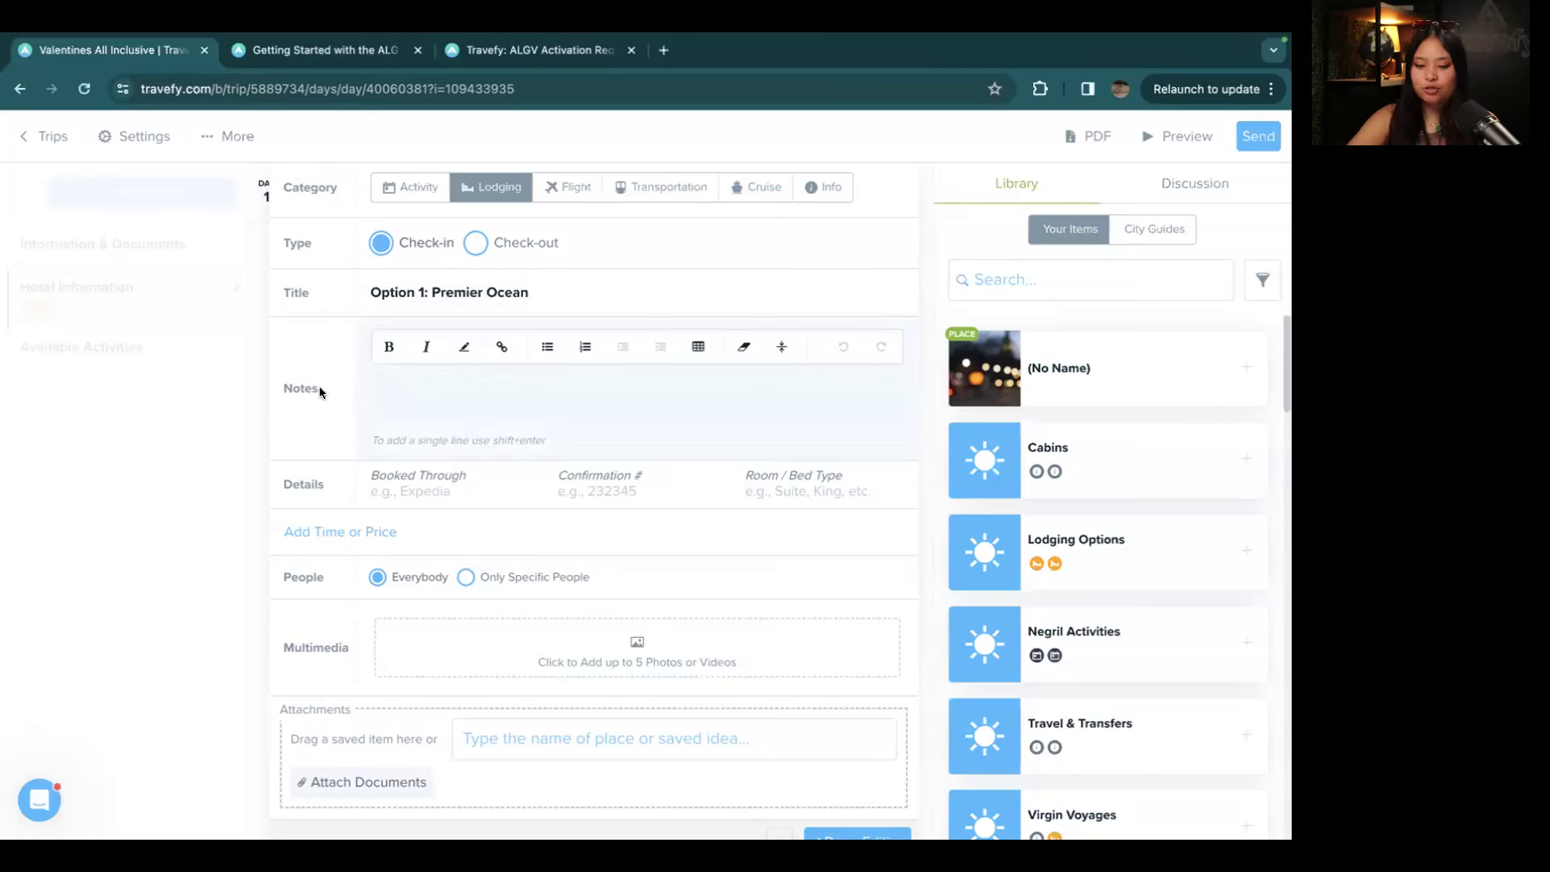
text(Offering spectacular views of the Caribbean Sea, our Premier Ocean guest rooms are located in two centrally located buildings and afford a direct view of Tower Isle overlooking the beach and pool.)
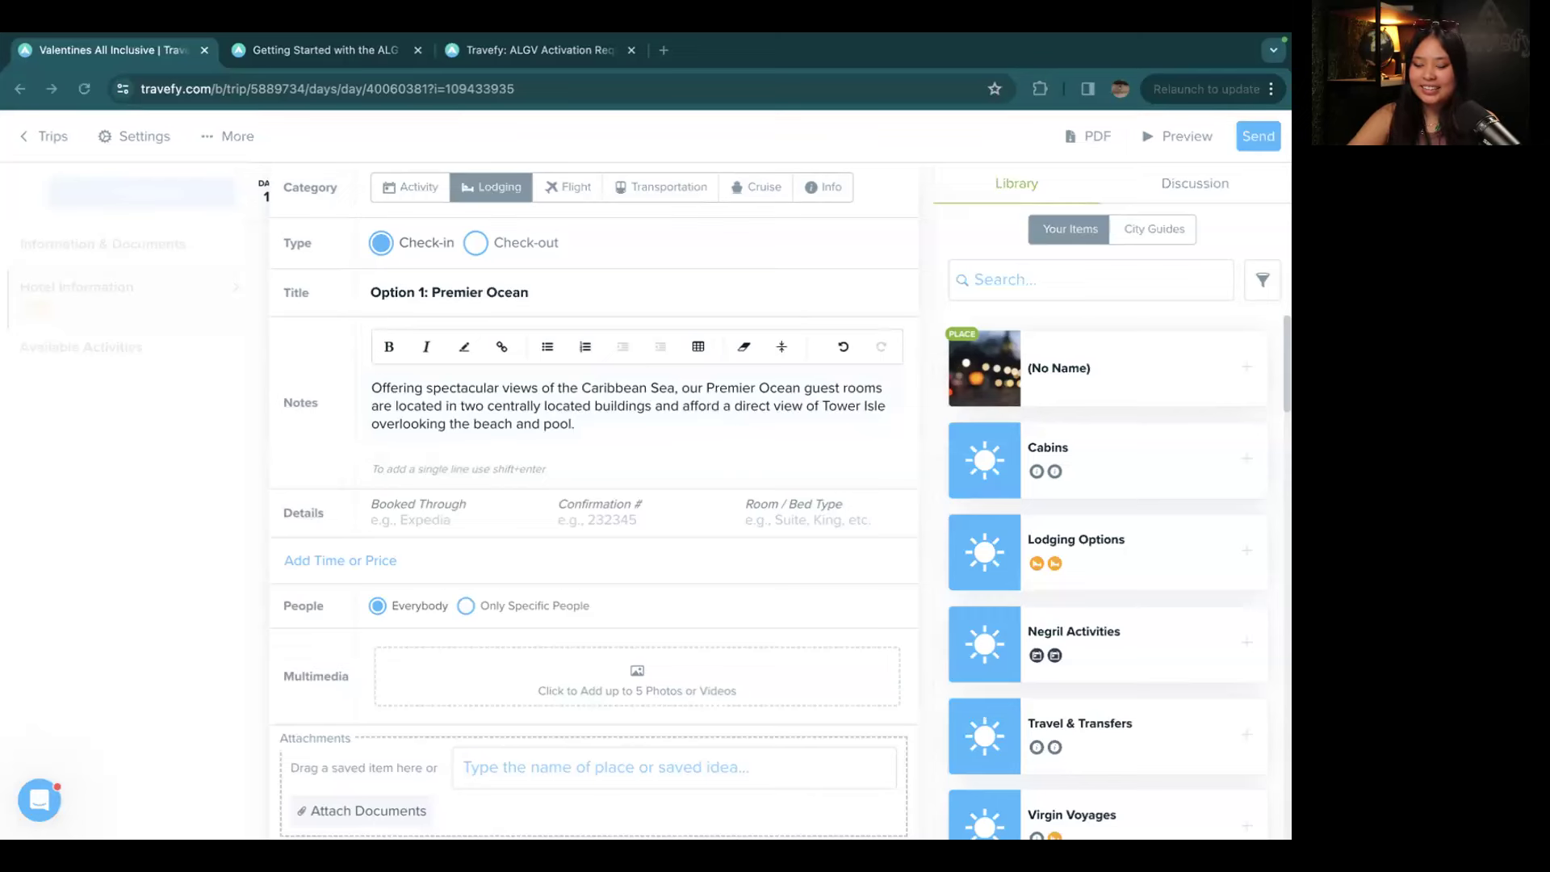
key(Return)
text(Plush King Size Bed Private Furnished Balcony Complimentary Personalized Mini Bar Price: $608)
scroll(554, 543, down, 1)
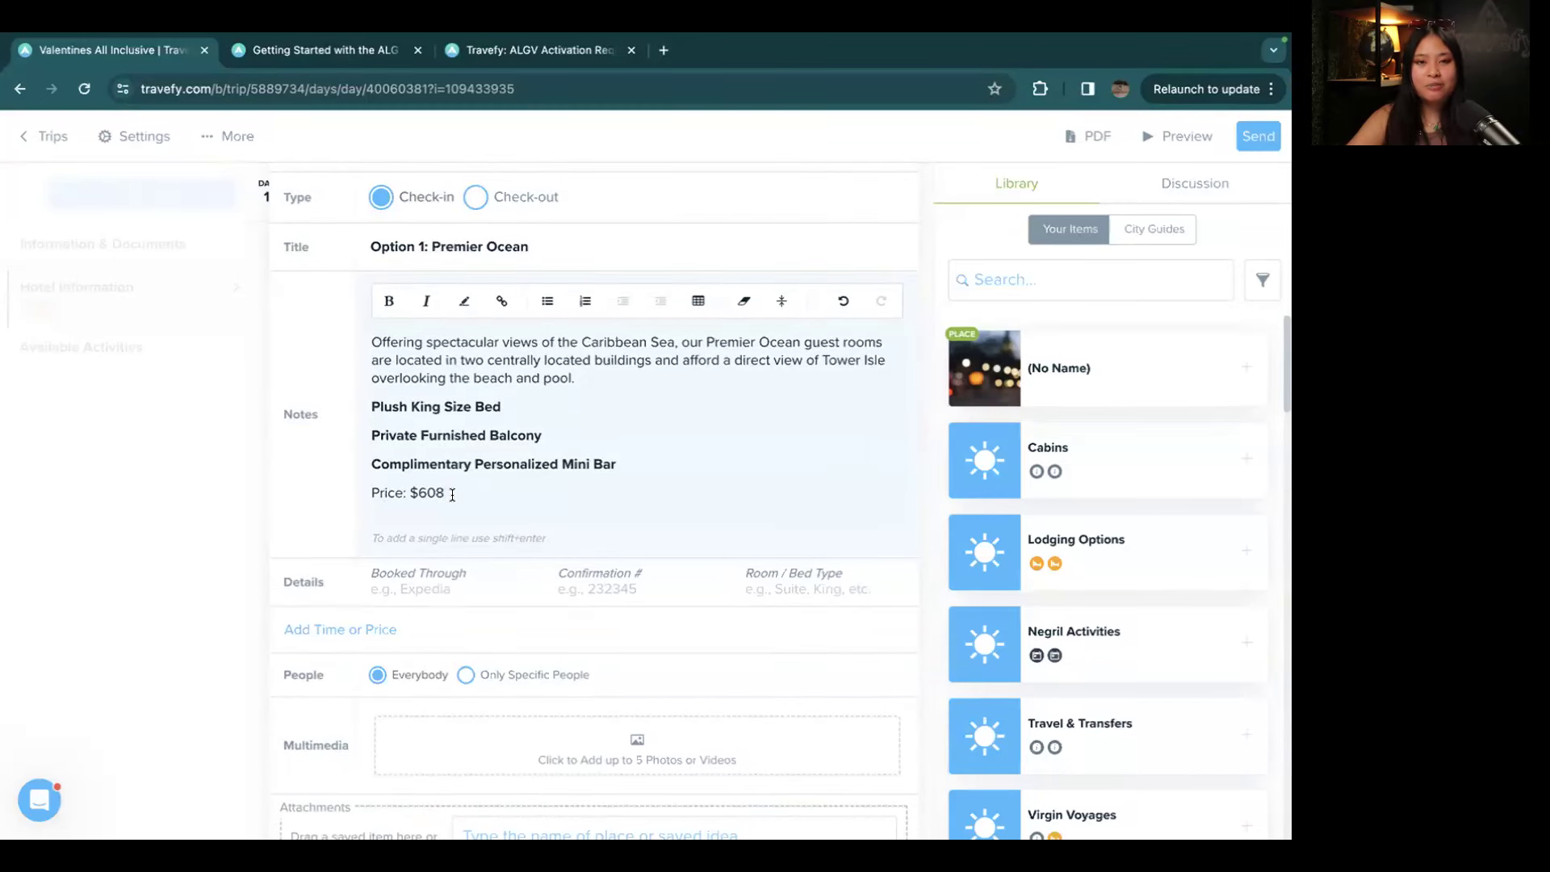
Step: Give the Premier Ocean lodging a 608.00 price amount and bring up the photo picker
click(362, 639)
scroll(394, 504, down, 2)
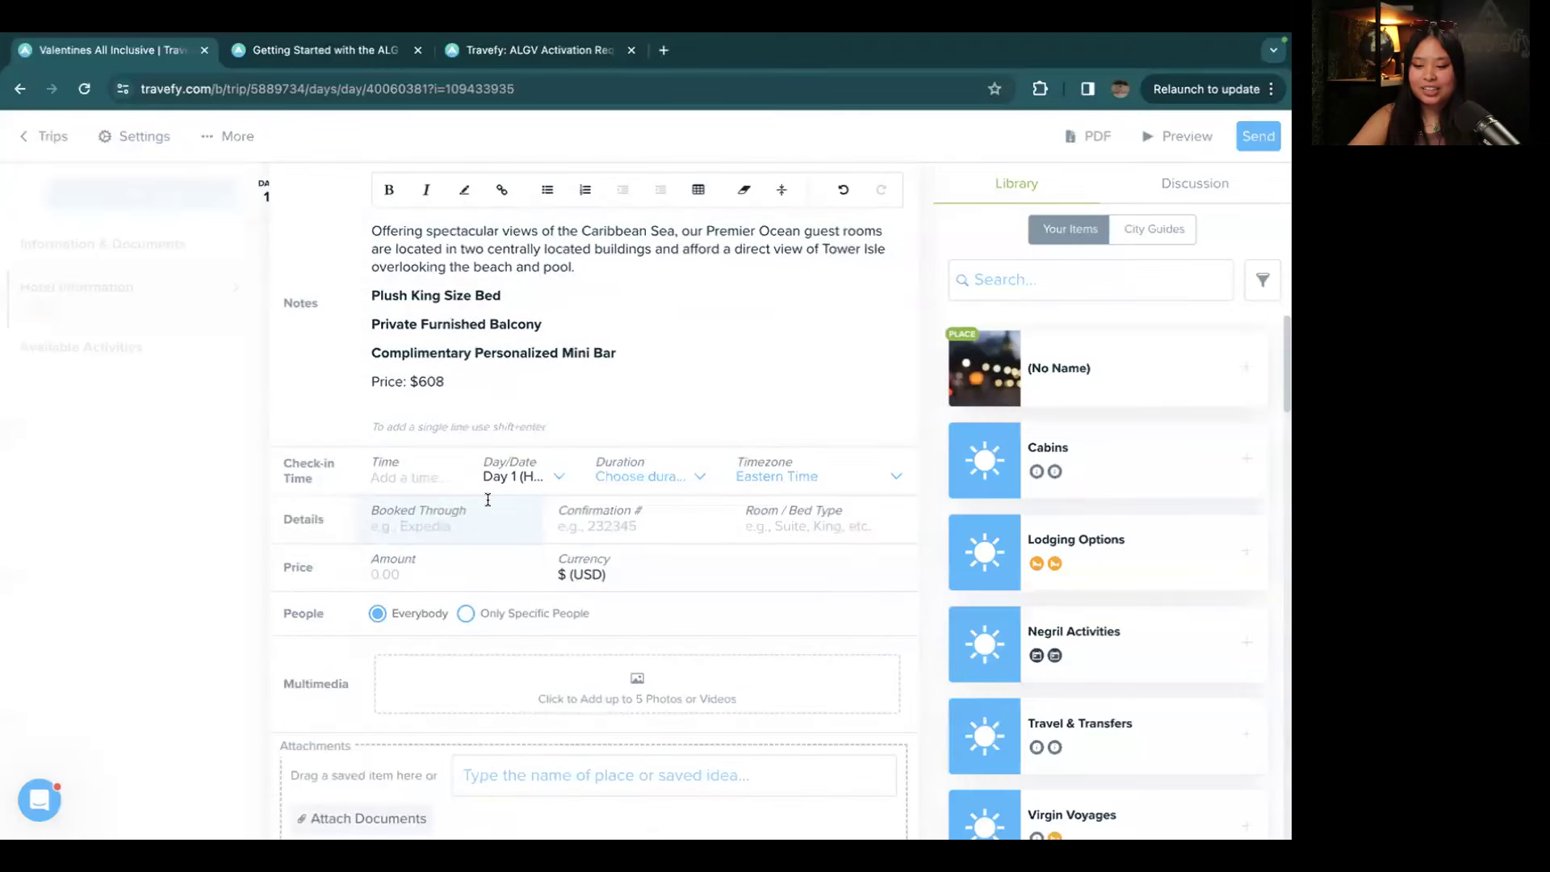
click(462, 576)
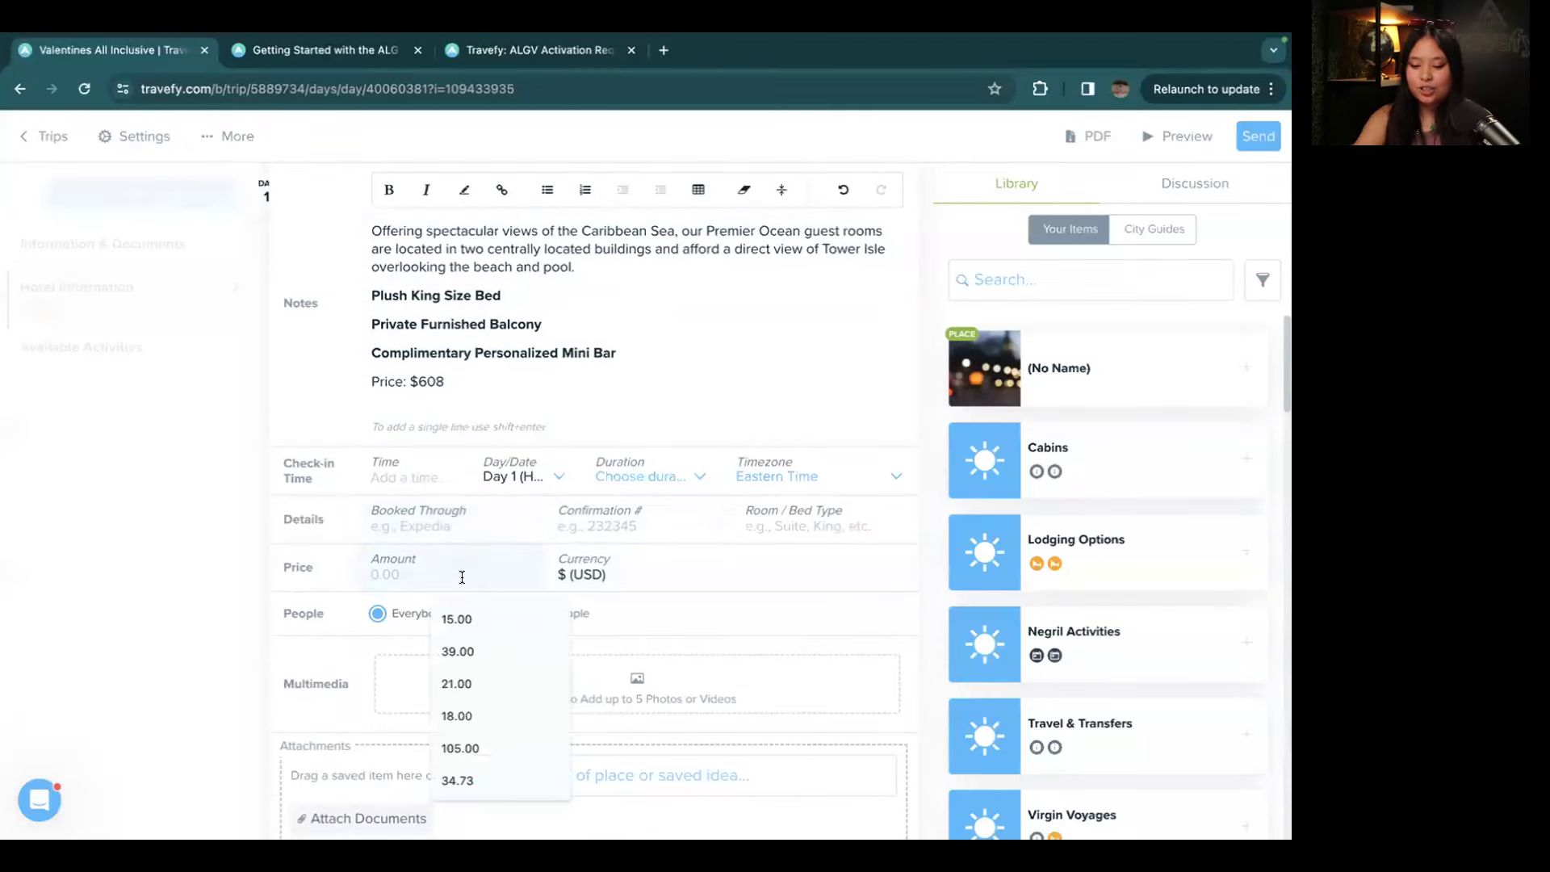
text(608)
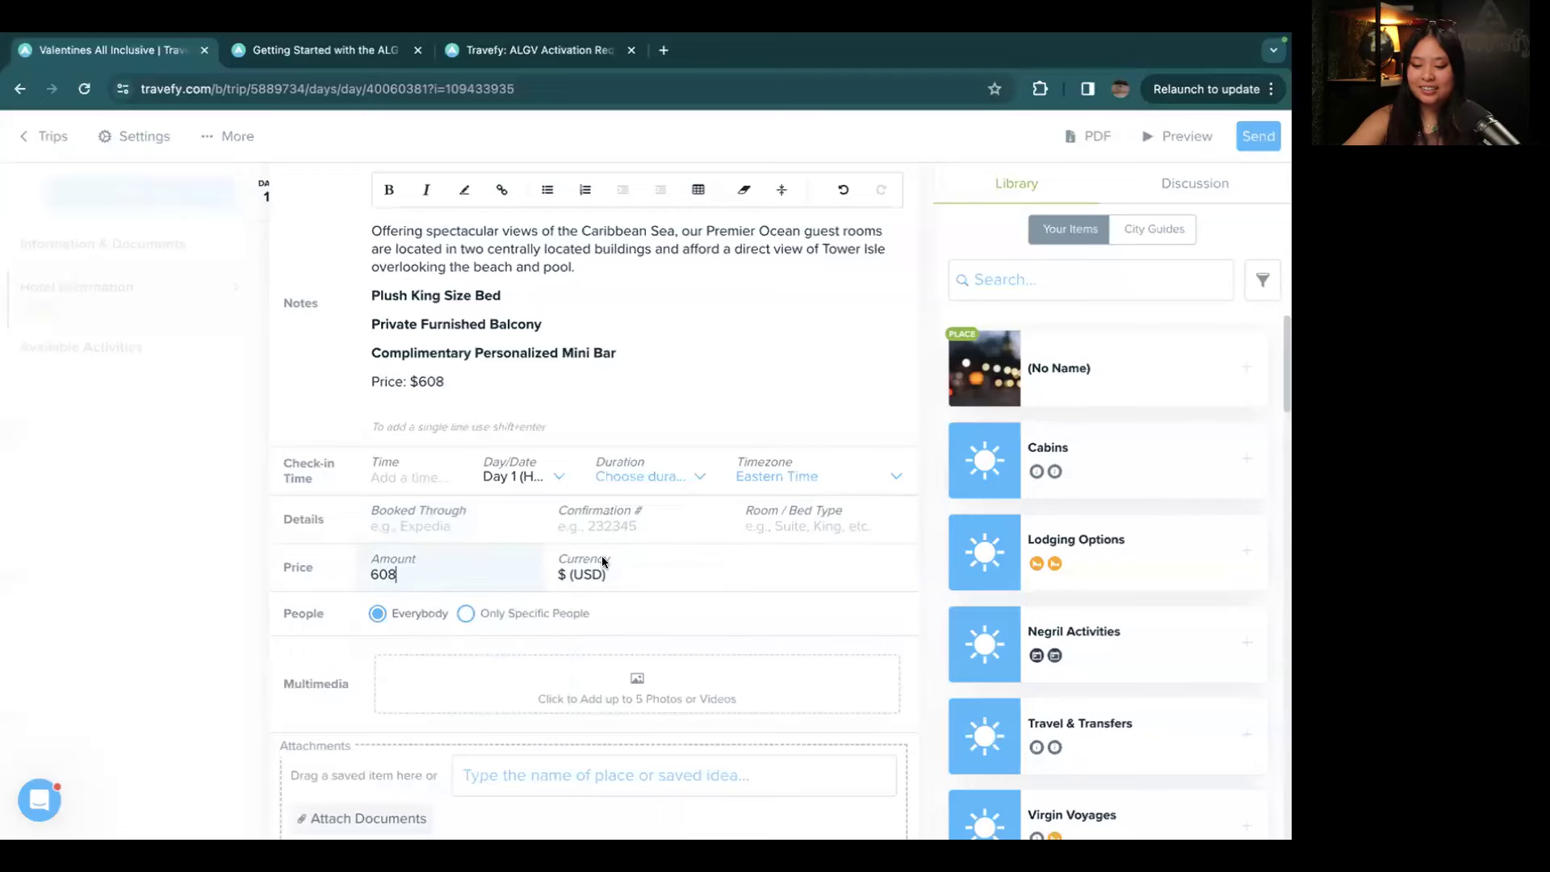
scroll(602, 557, down, 2)
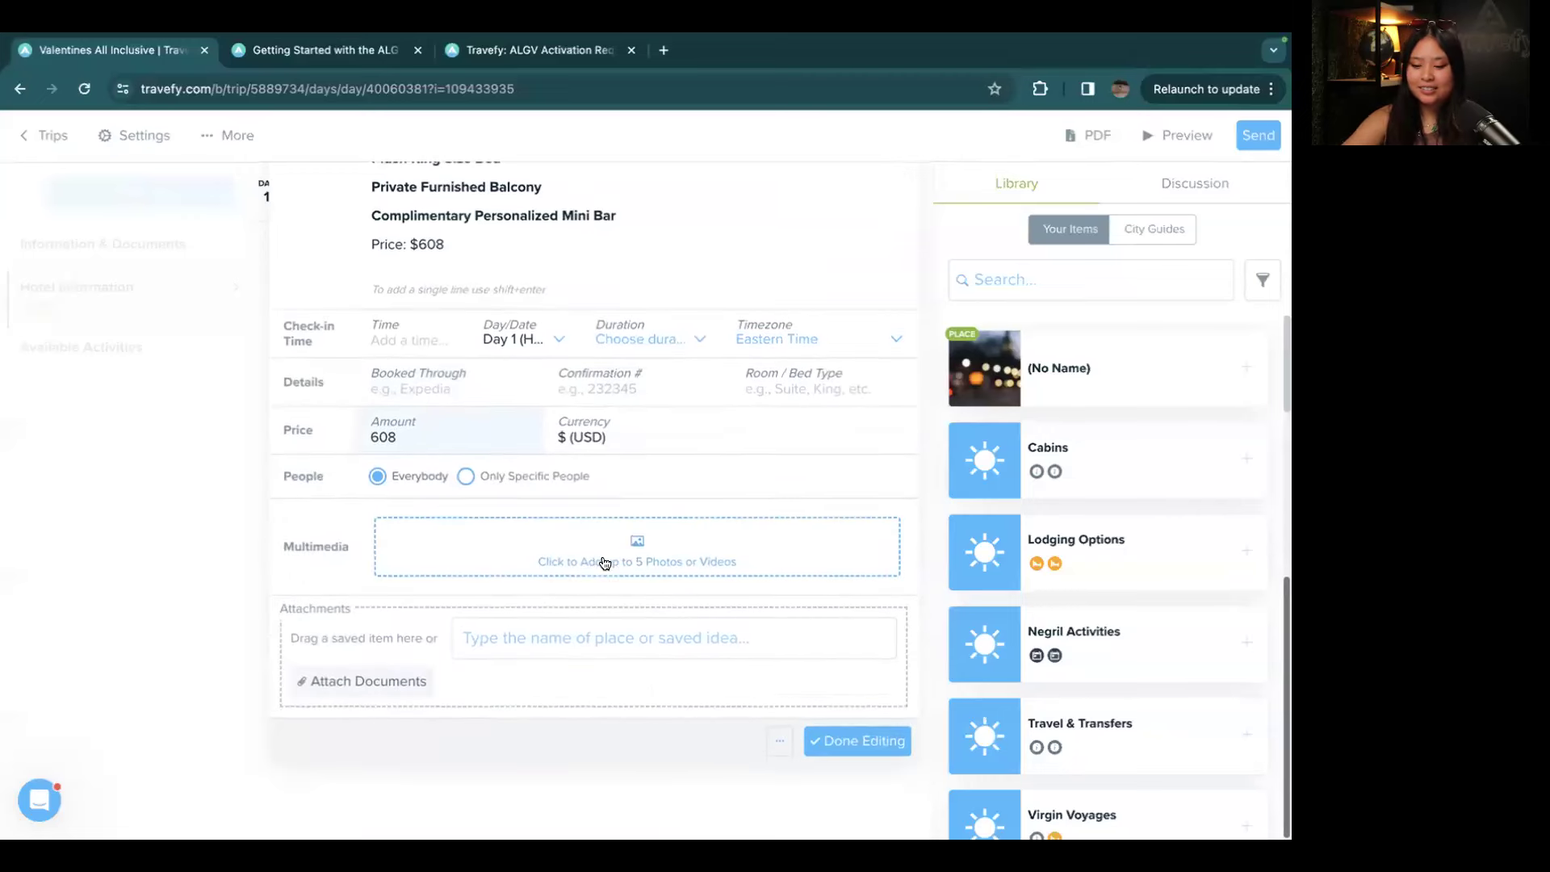
click(449, 528)
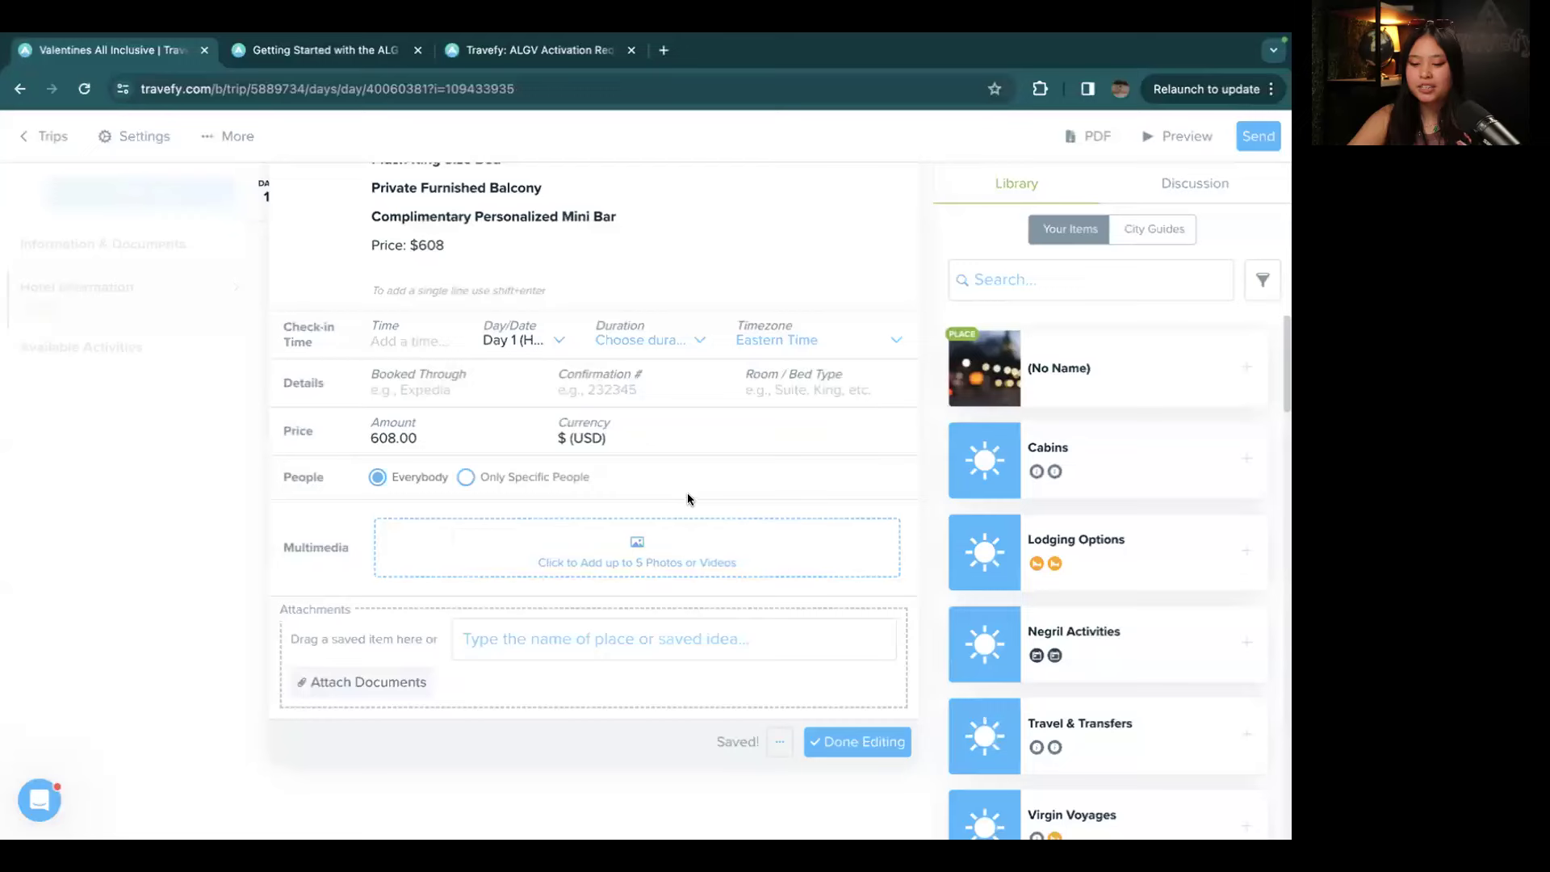
click(641, 538)
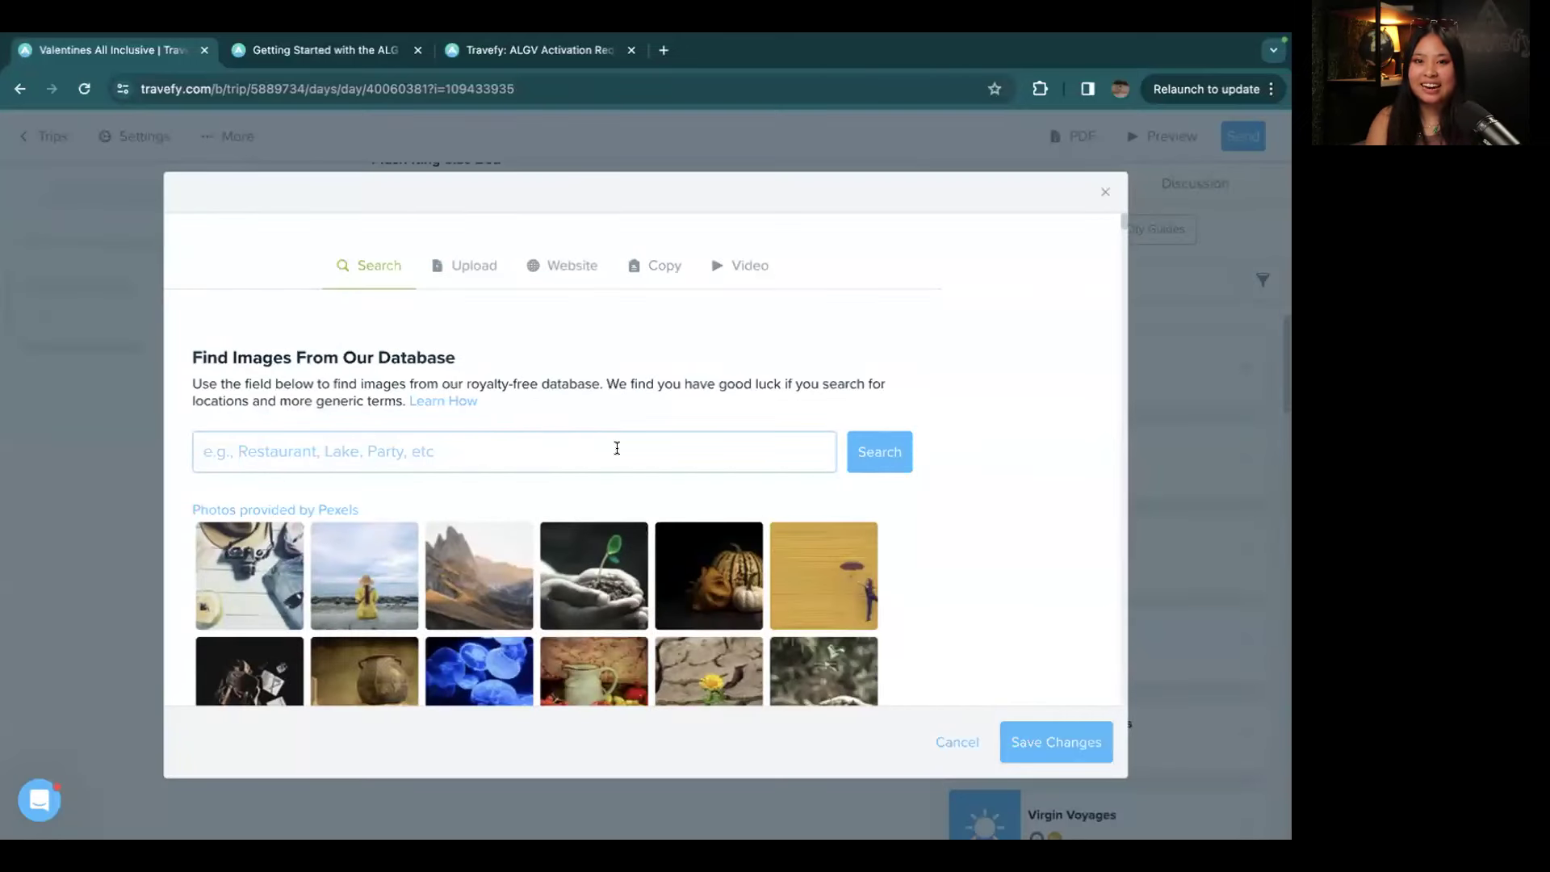
Step: Look over the image picker's website, pasted image and video options before returning to database search
click(548, 275)
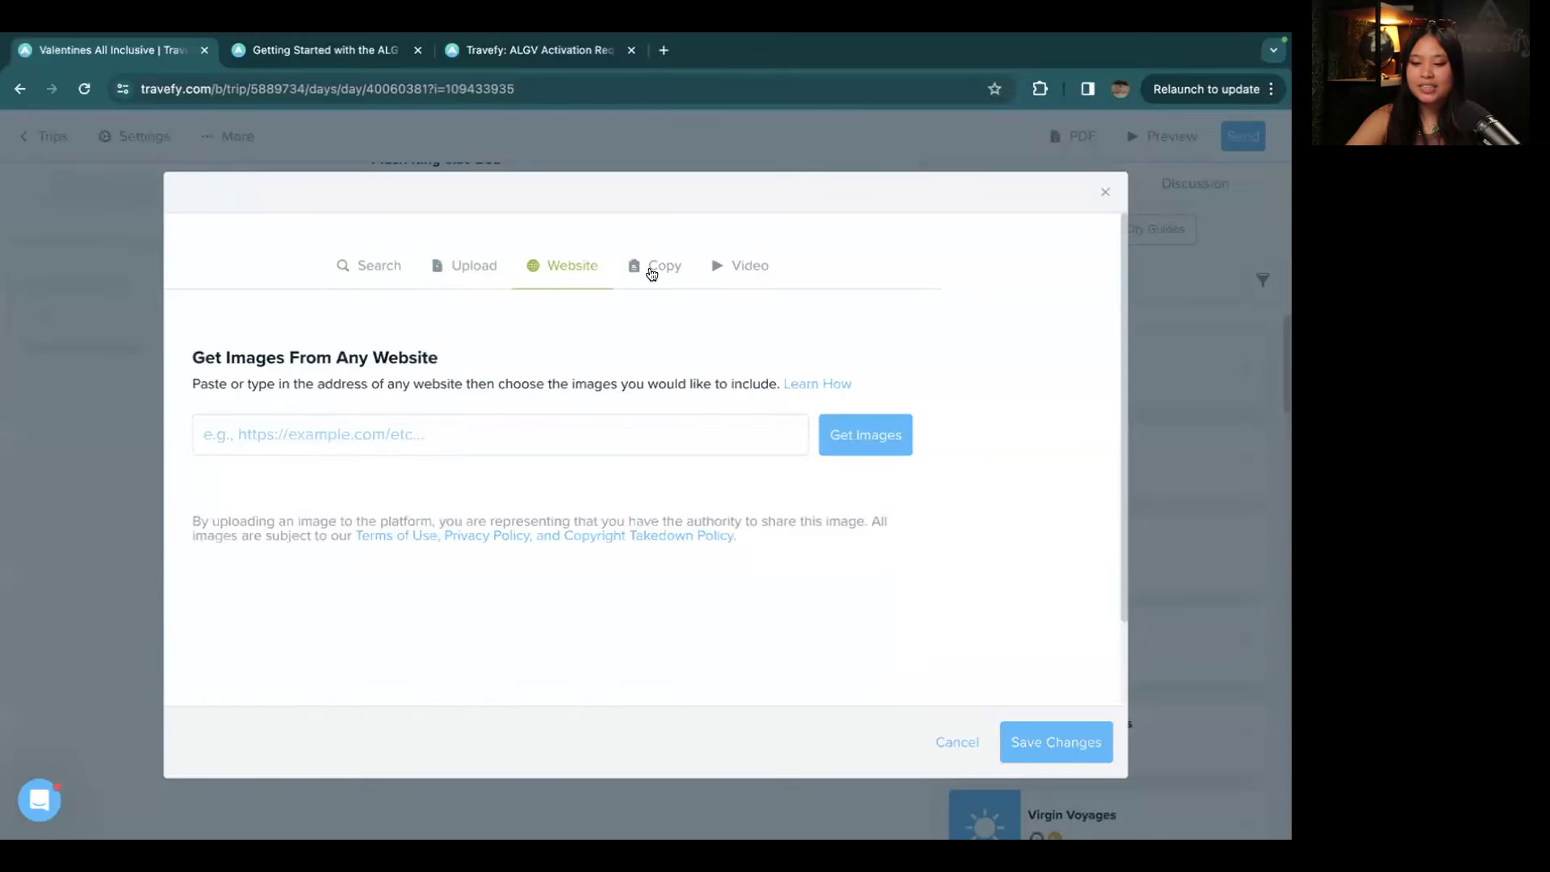
click(650, 269)
click(738, 270)
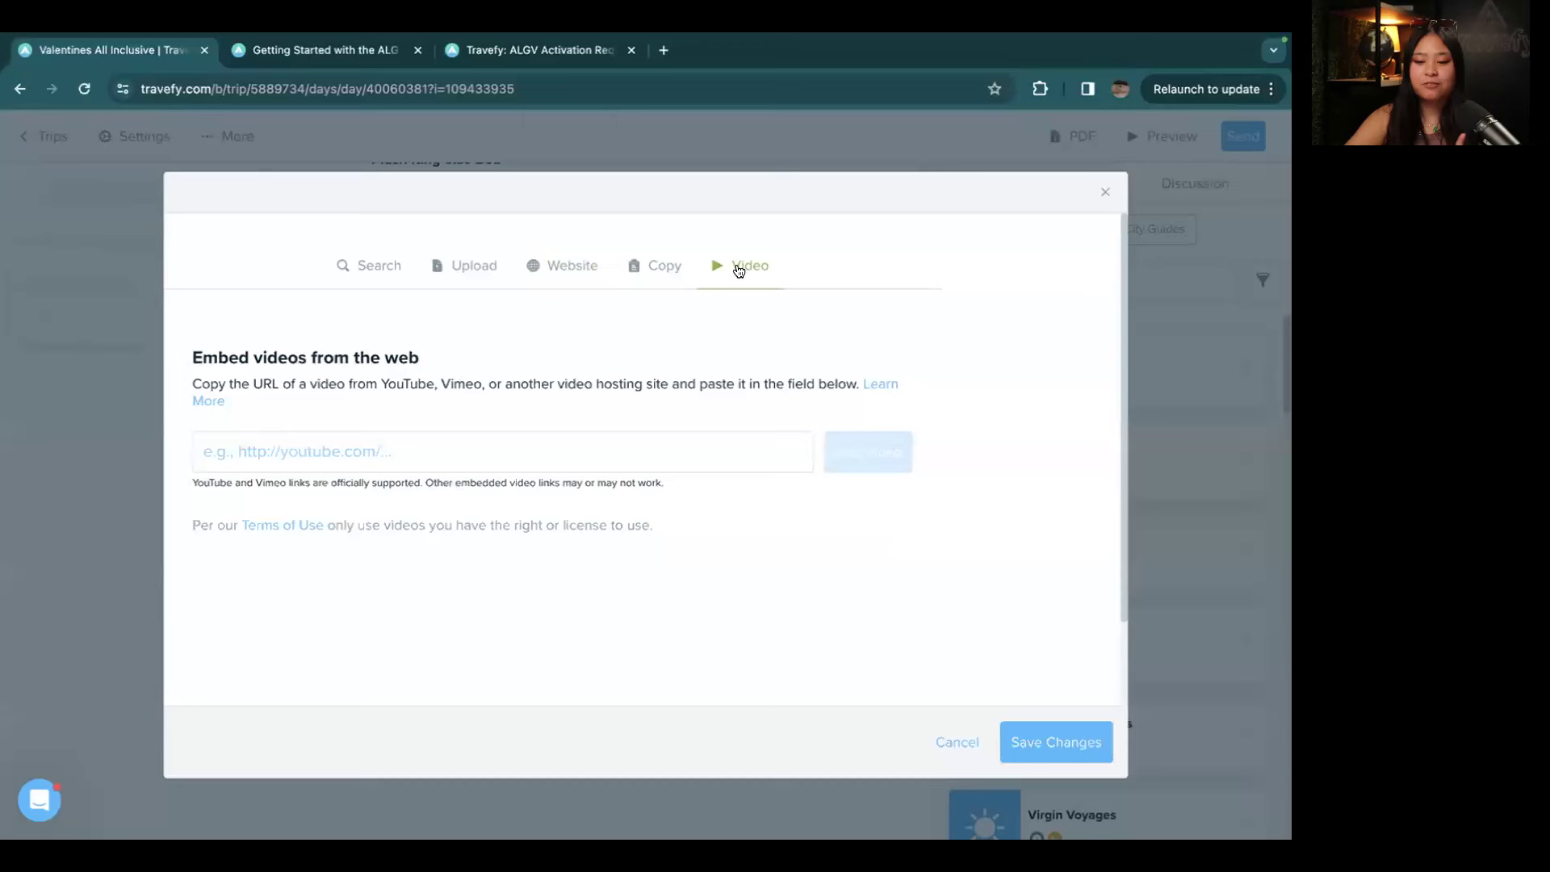
click(571, 266)
click(371, 265)
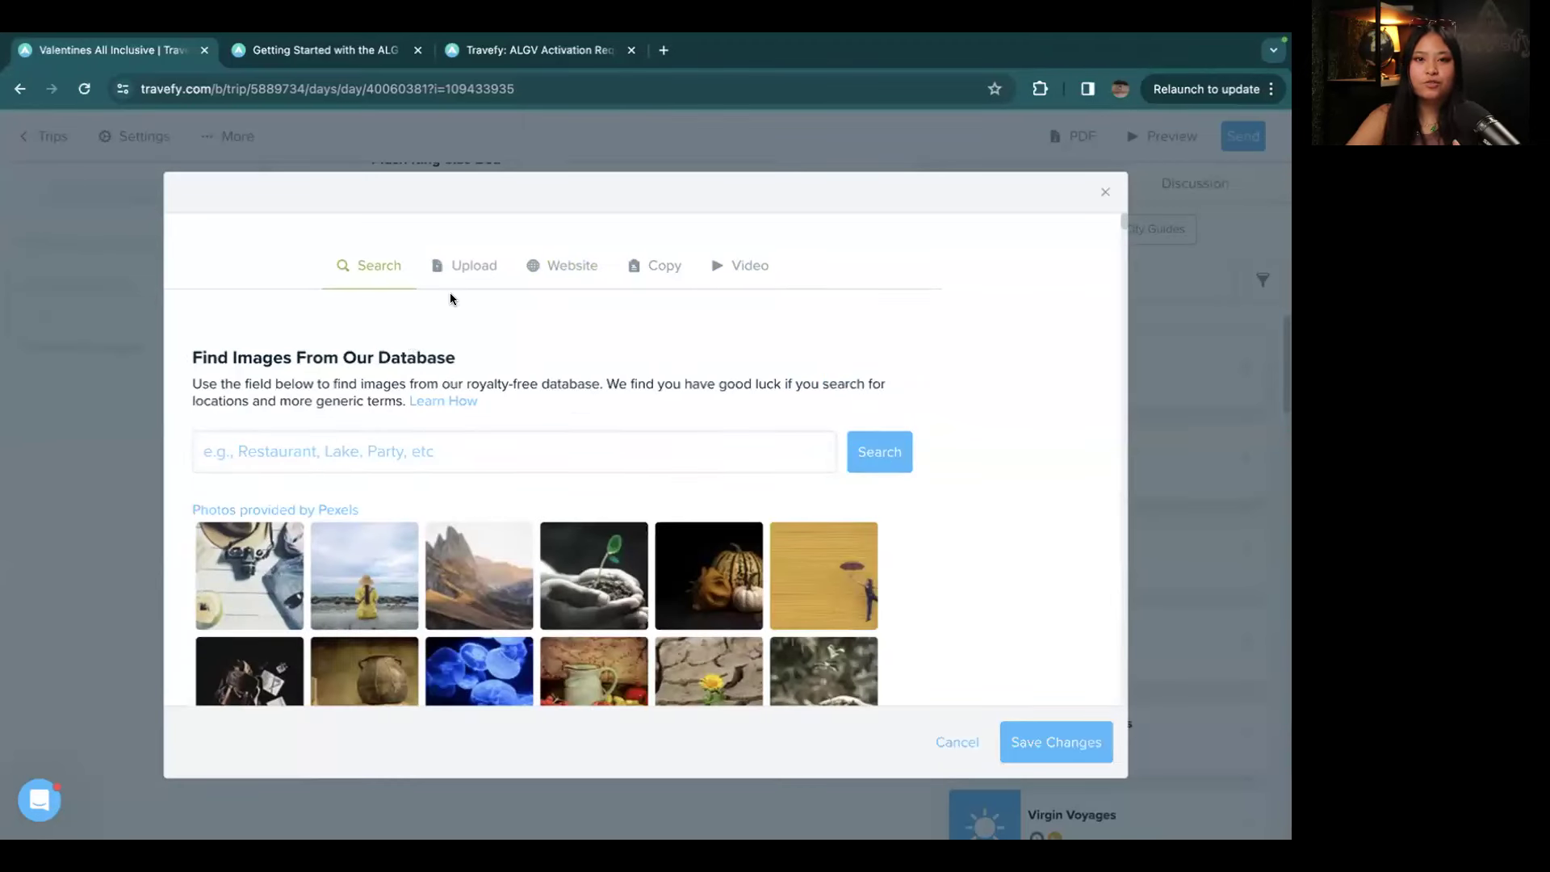
Step: Get images from the Couples Swept Away accommodations page URL on couples.com
click(568, 269)
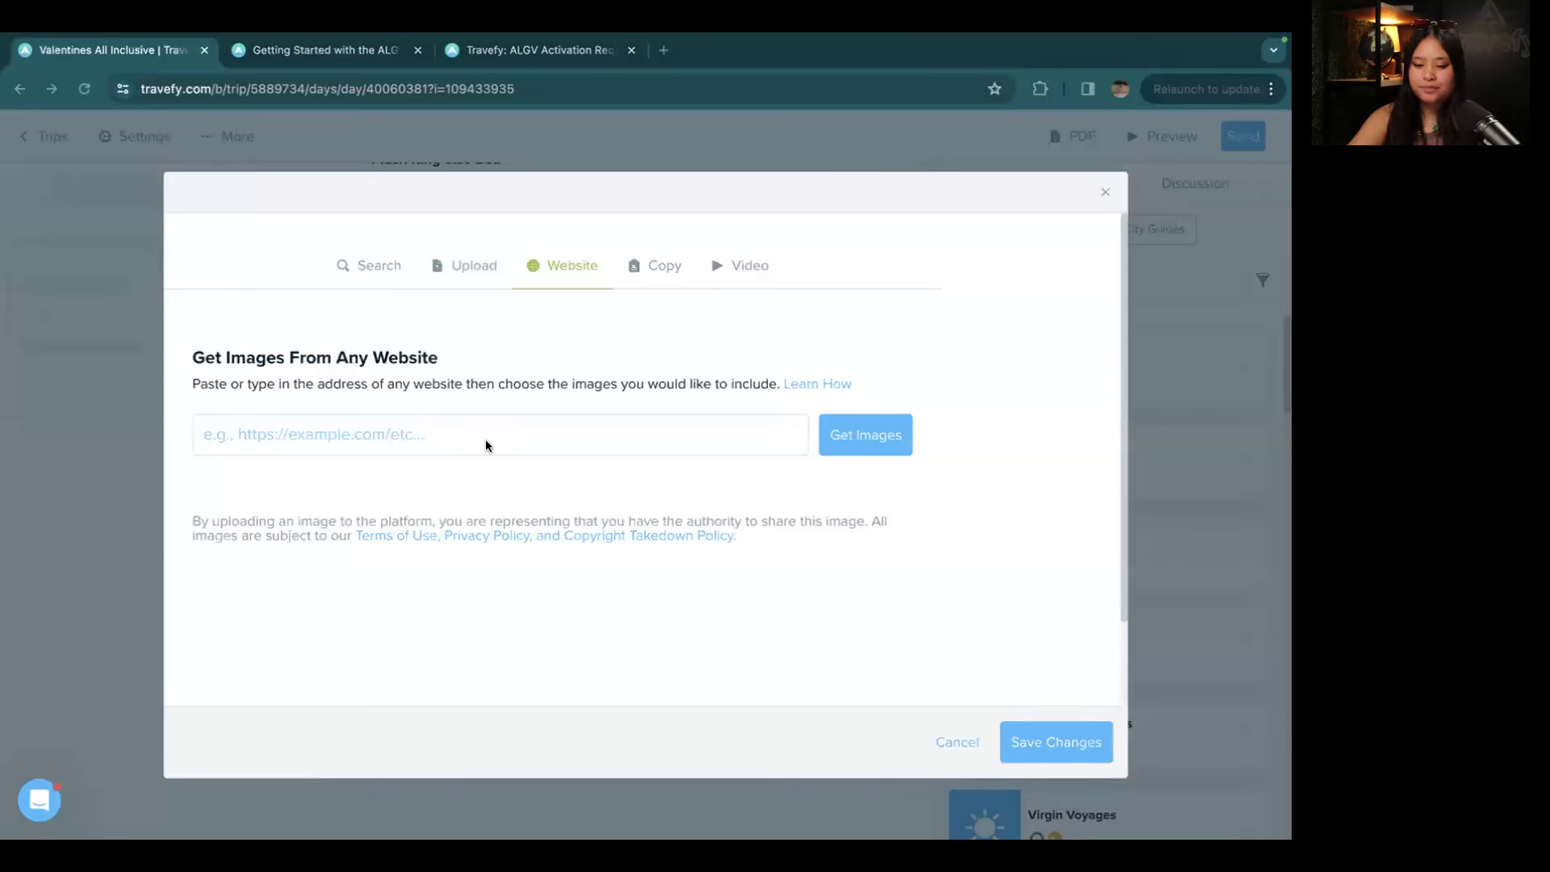
click(433, 435)
text(https://couples.com/resorts/swept-away/accommodations)
click(845, 444)
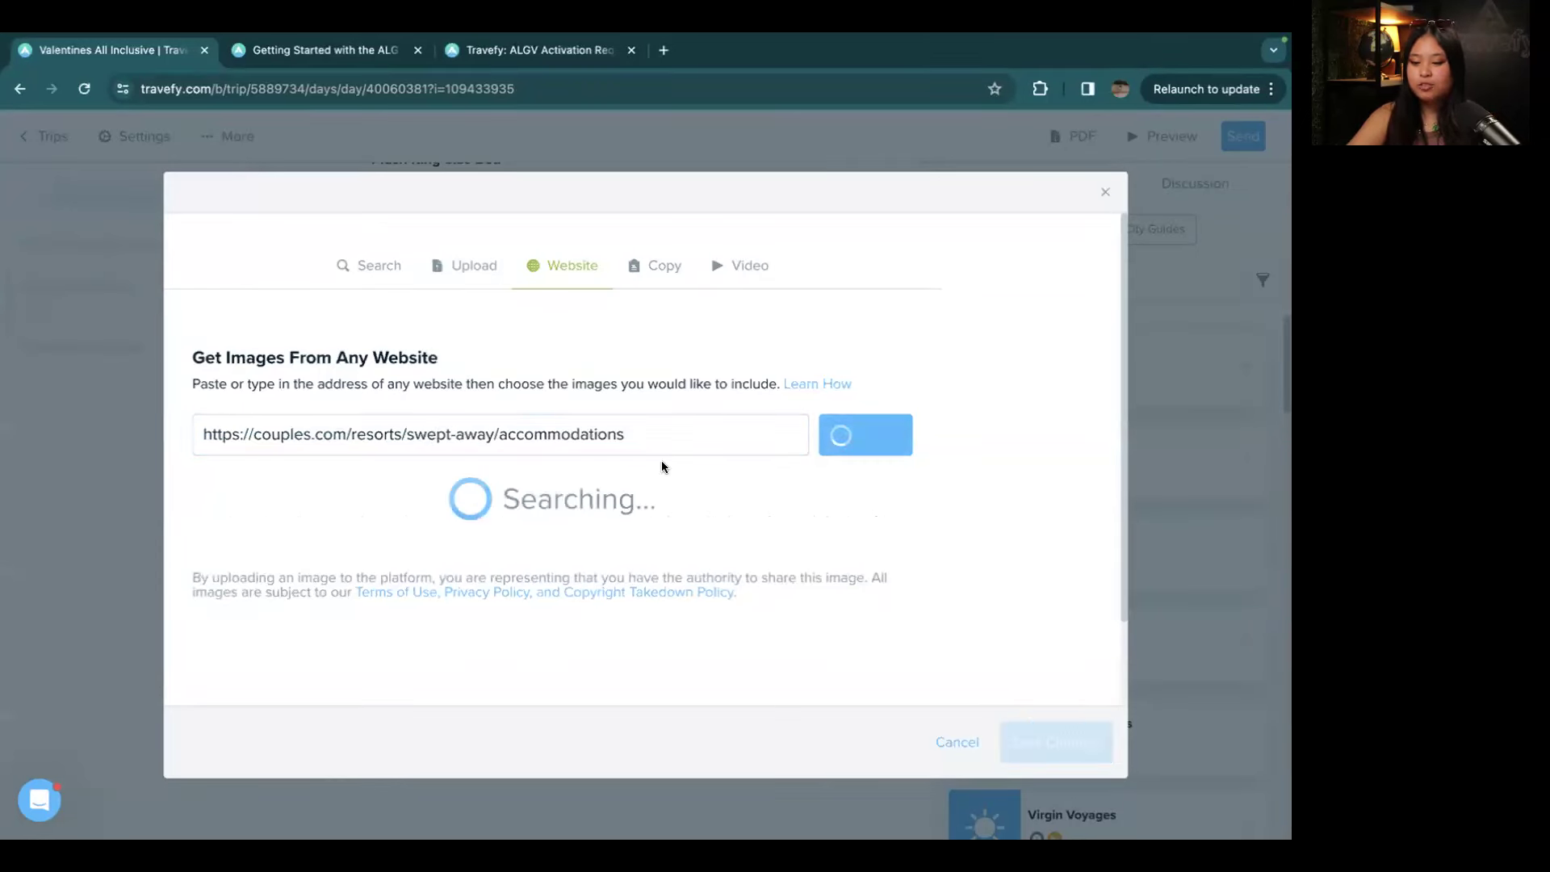